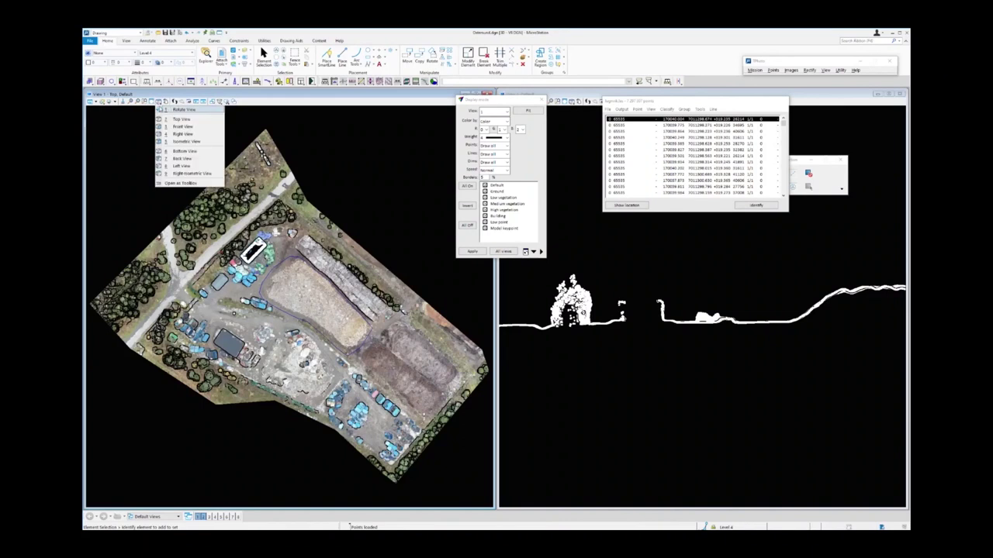
# - Inspect the coloured point cloud in view 1 from several rotated 3D angles and restore the top view
pyautogui.click(187, 109)
pyautogui.click(304, 313)
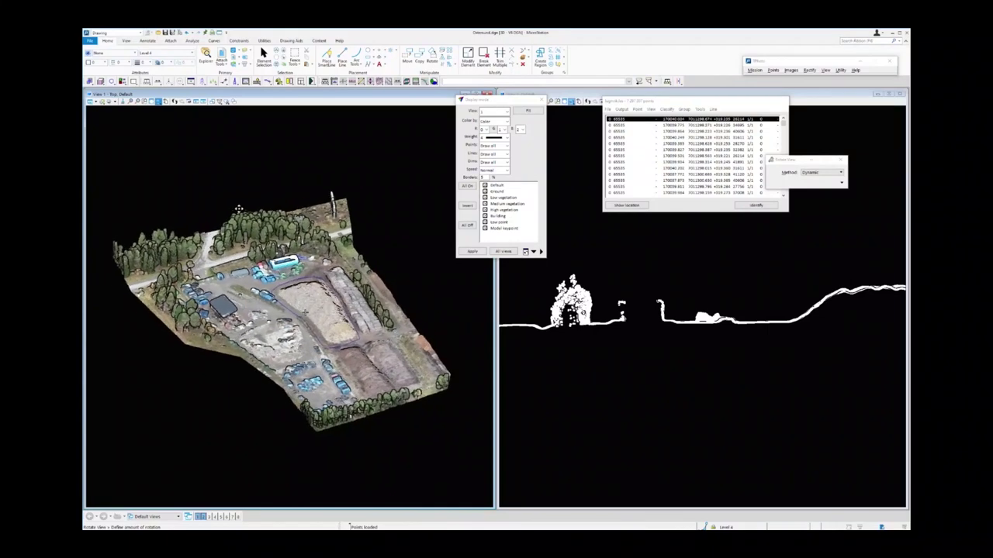
pyautogui.click(290, 313)
pyautogui.click(291, 314)
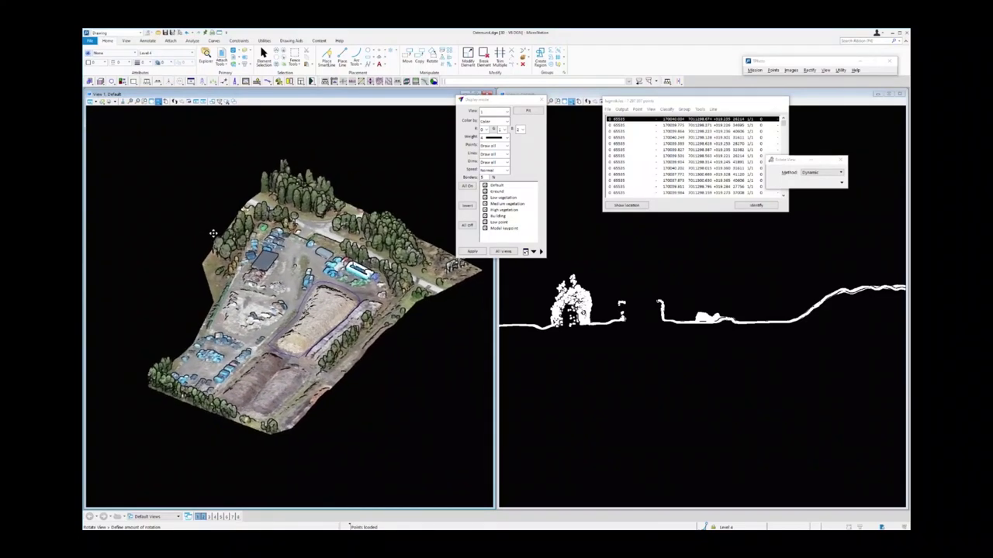
pyautogui.click(263, 209)
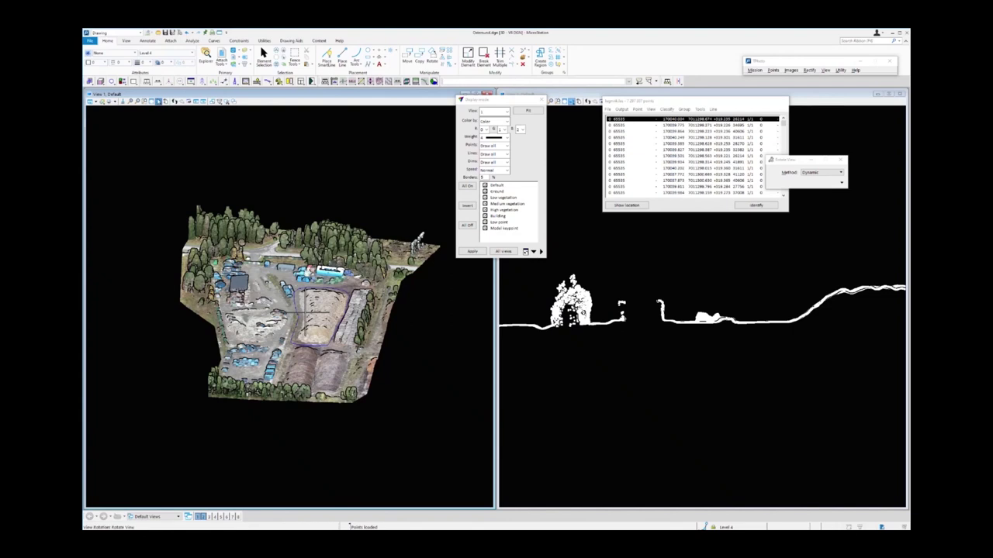
pyautogui.click(166, 102)
pyautogui.click(167, 121)
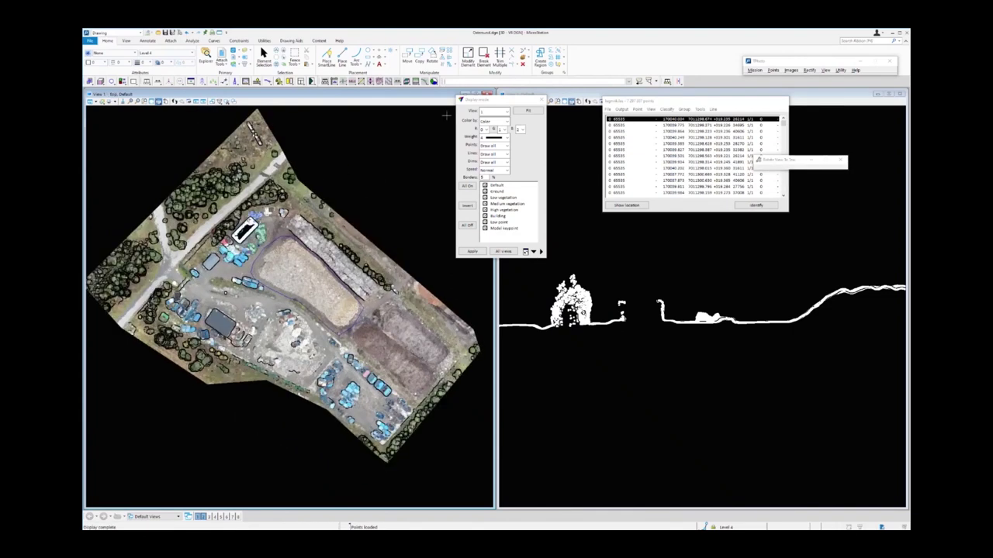
# - Color the points in view 1 by class
pyautogui.click(496, 122)
pyautogui.click(489, 129)
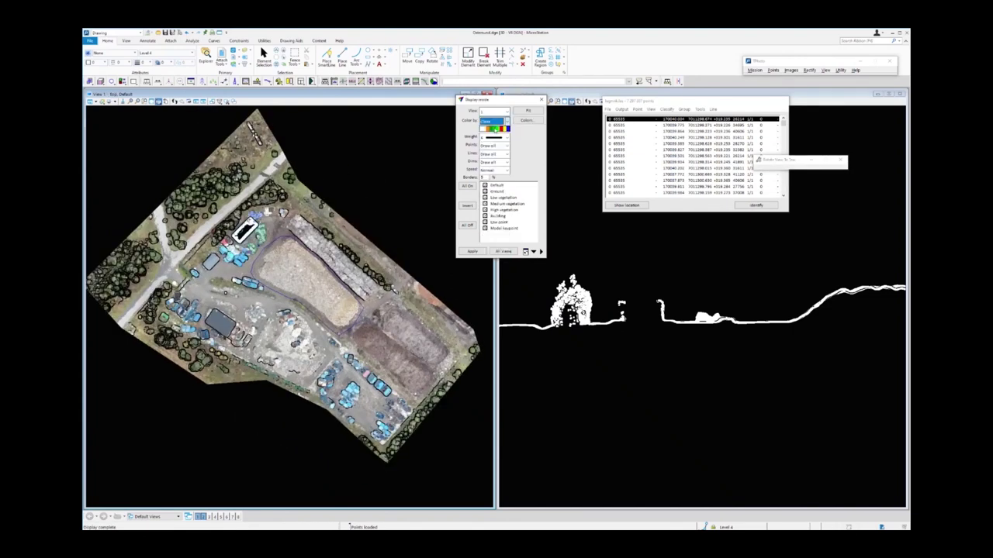
pyautogui.click(472, 251)
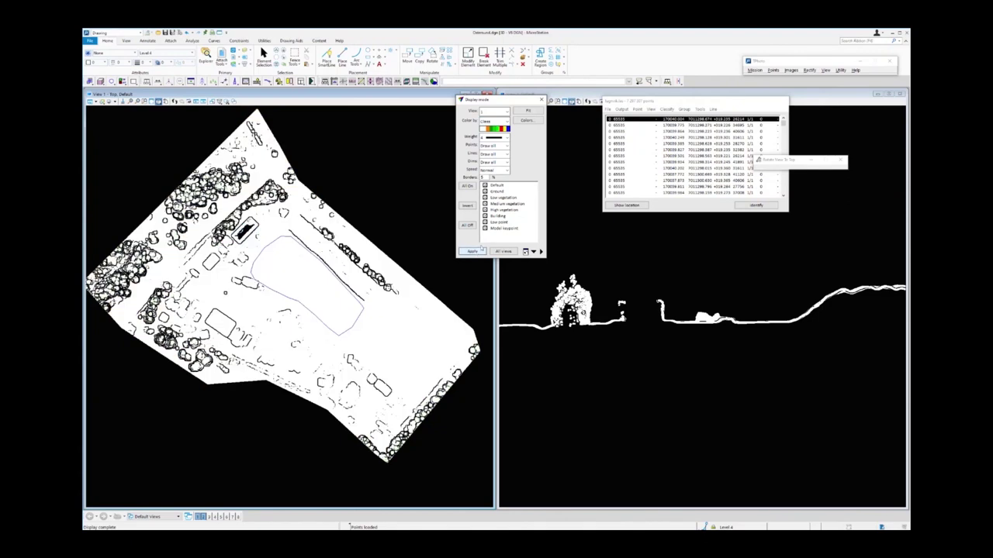
# - Run the ClassifyGround macro on the loaded points and close the execution report
pyautogui.click(696, 112)
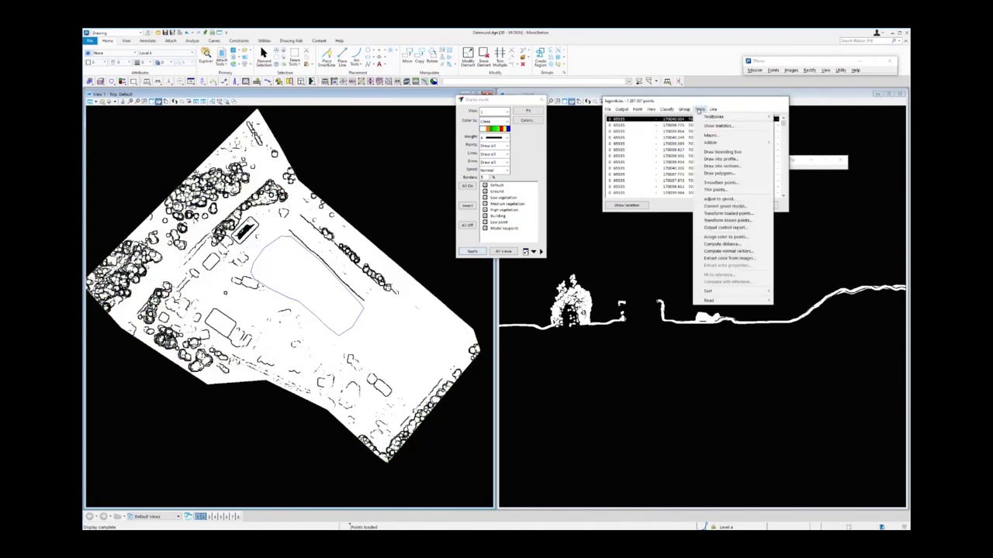
pyautogui.click(707, 137)
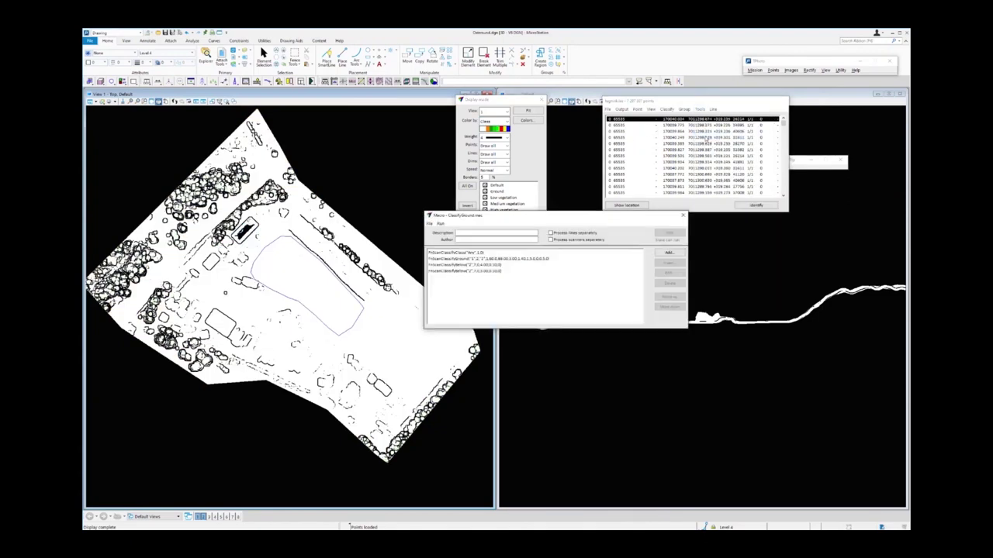
pyautogui.click(441, 224)
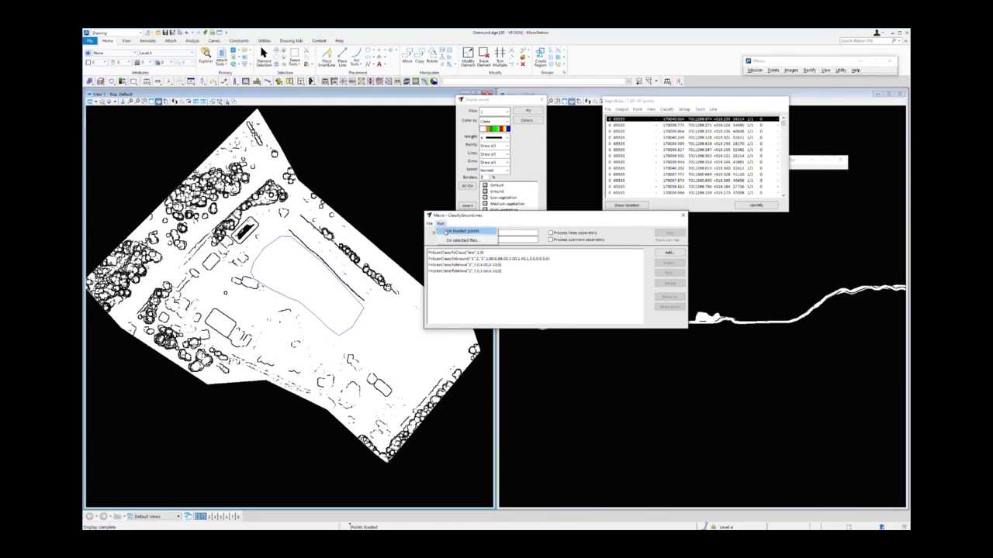
pyautogui.click(458, 231)
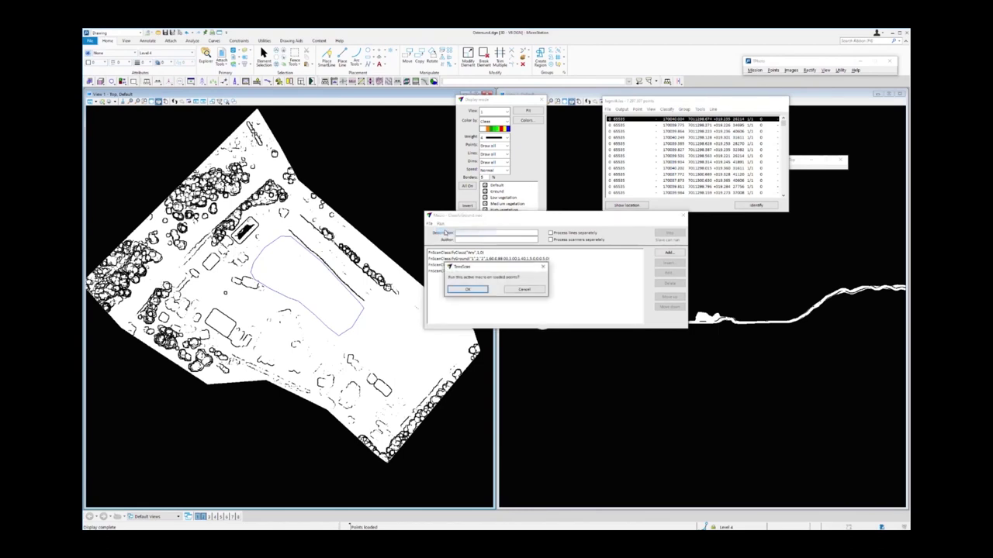
pyautogui.click(468, 289)
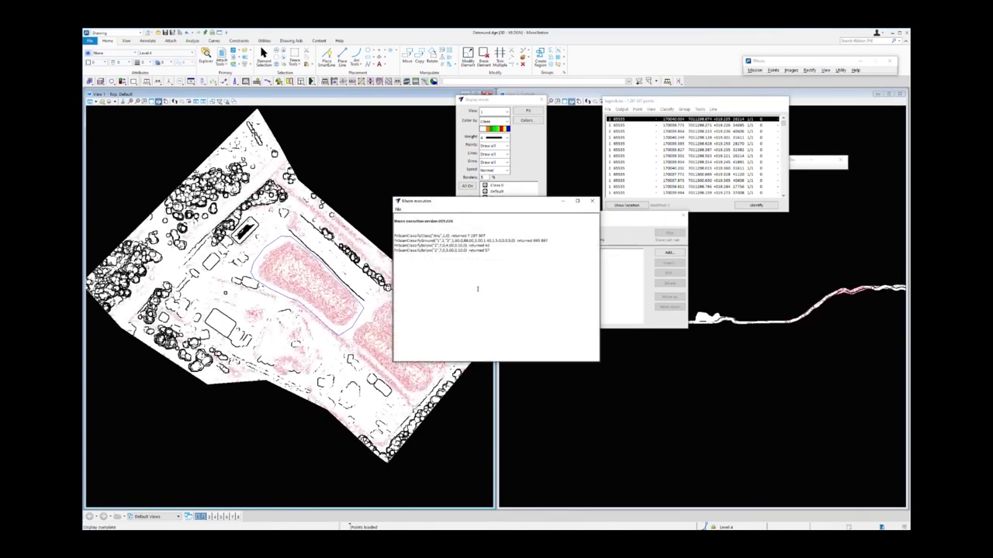
pyautogui.click(591, 203)
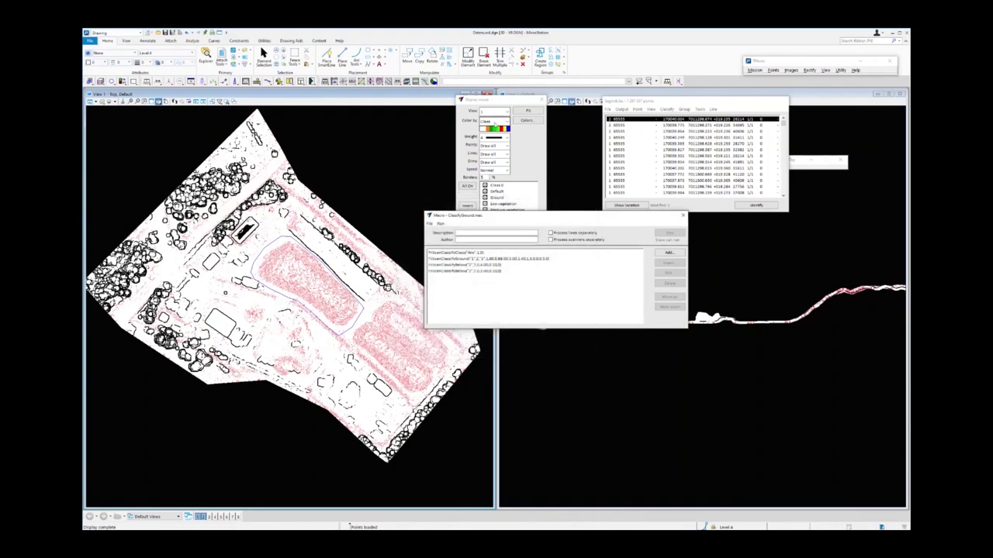
# - Display only the Ground class in view 1 and color its points by shading
pyautogui.click(523, 172)
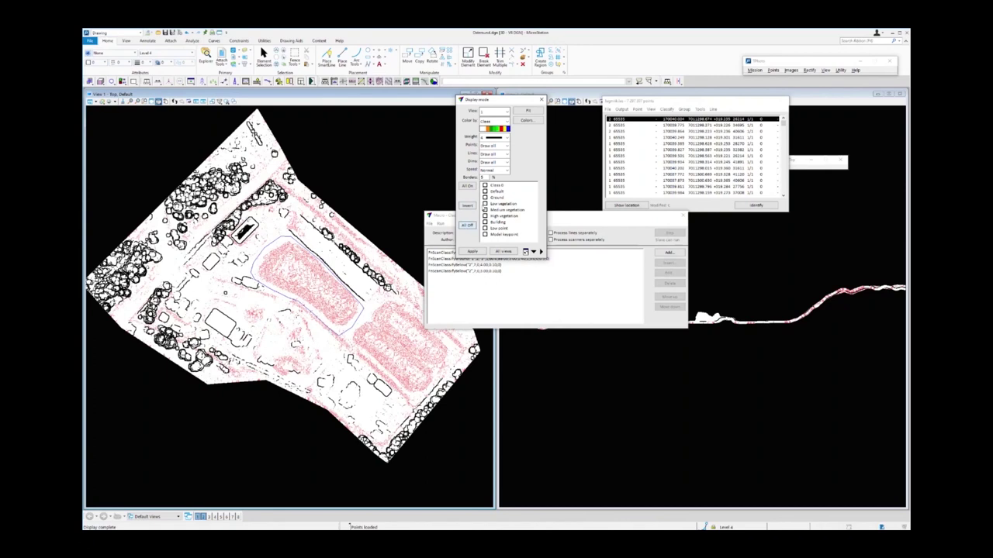
pyautogui.click(472, 252)
pyautogui.click(494, 122)
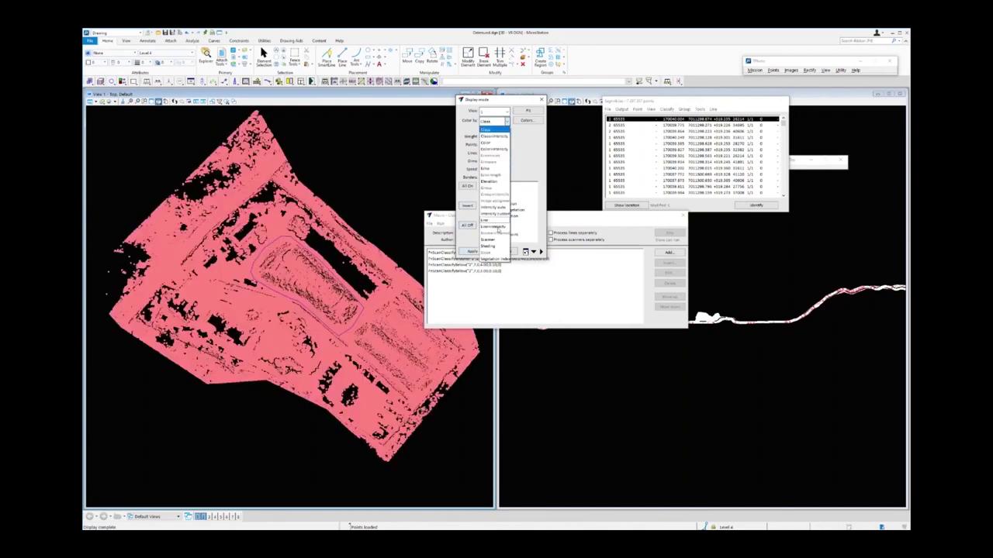
pyautogui.click(486, 246)
pyautogui.click(476, 252)
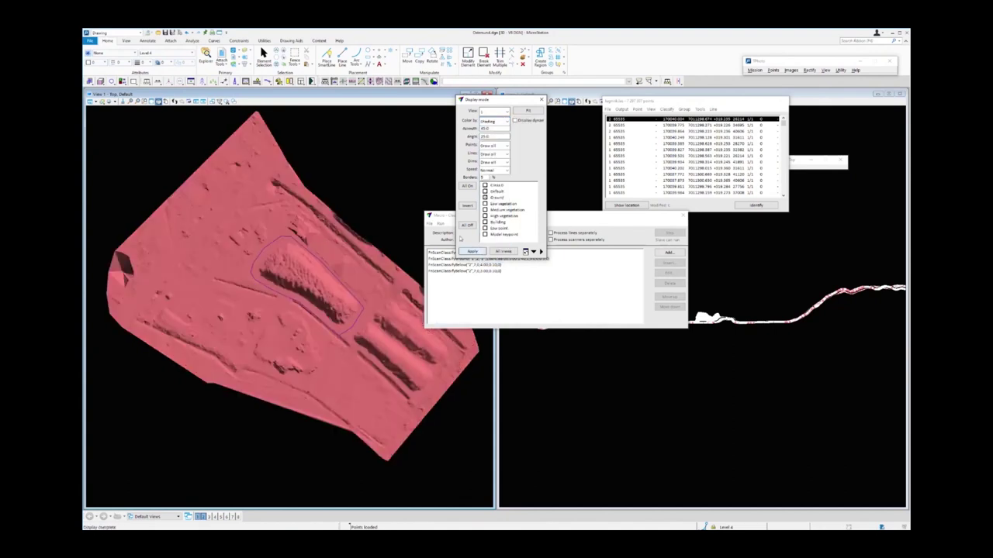
# - Reclassify erroneous ground points at the site's western edge and north of the outlined stockpile from Ground to Low point with a circular 10-pixel brush
pyautogui.click(179, 81)
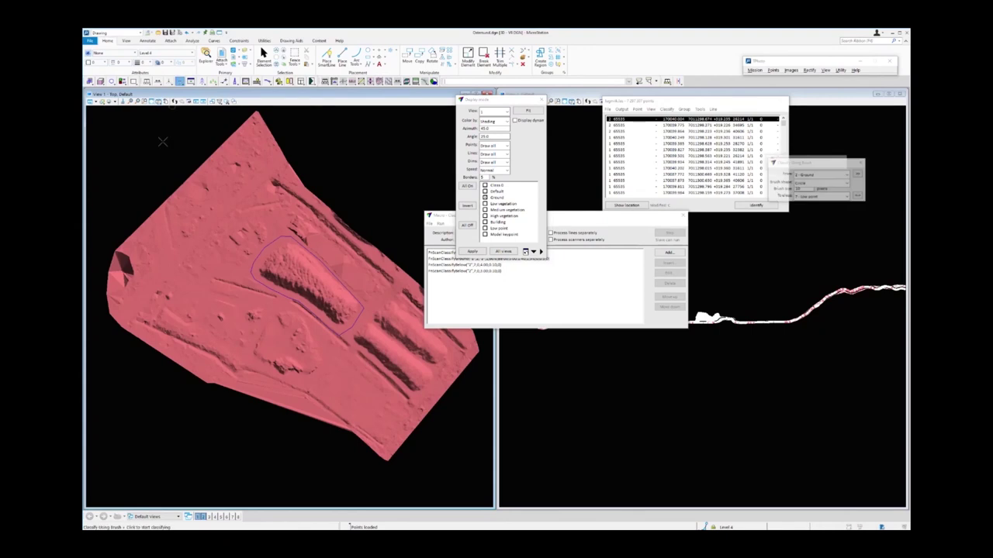
pyautogui.click(122, 270)
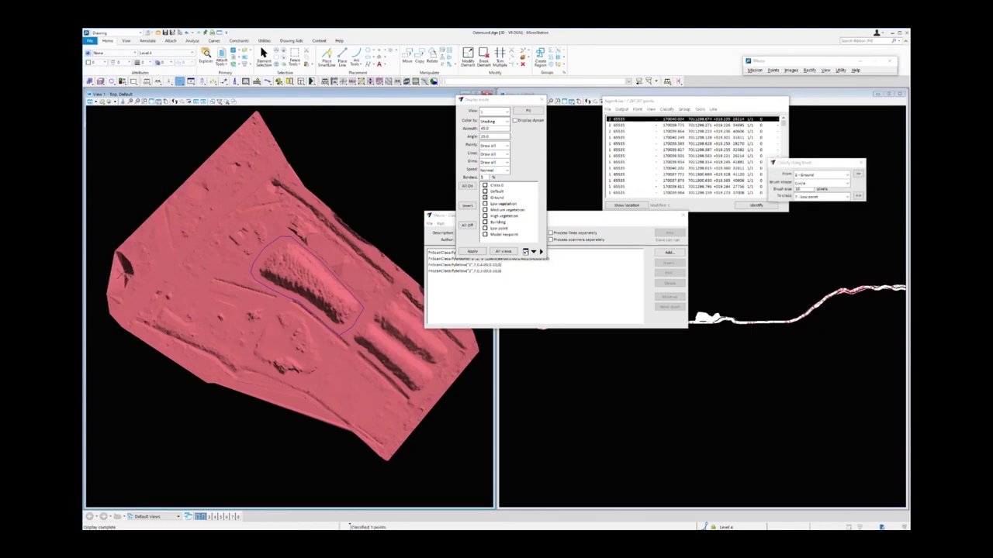
pyautogui.click(123, 268)
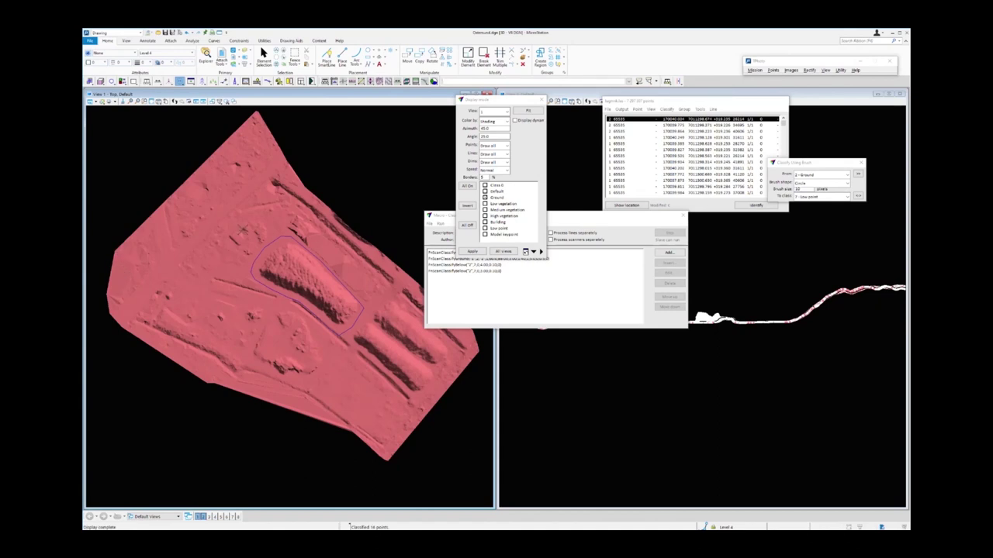
pyautogui.click(244, 232)
pyautogui.click(304, 233)
pyautogui.click(303, 228)
pyautogui.click(298, 228)
pyautogui.click(295, 219)
pyautogui.click(297, 221)
# - Color the ground points in view 1 by class again and close the macro window
pyautogui.click(504, 122)
pyautogui.click(497, 131)
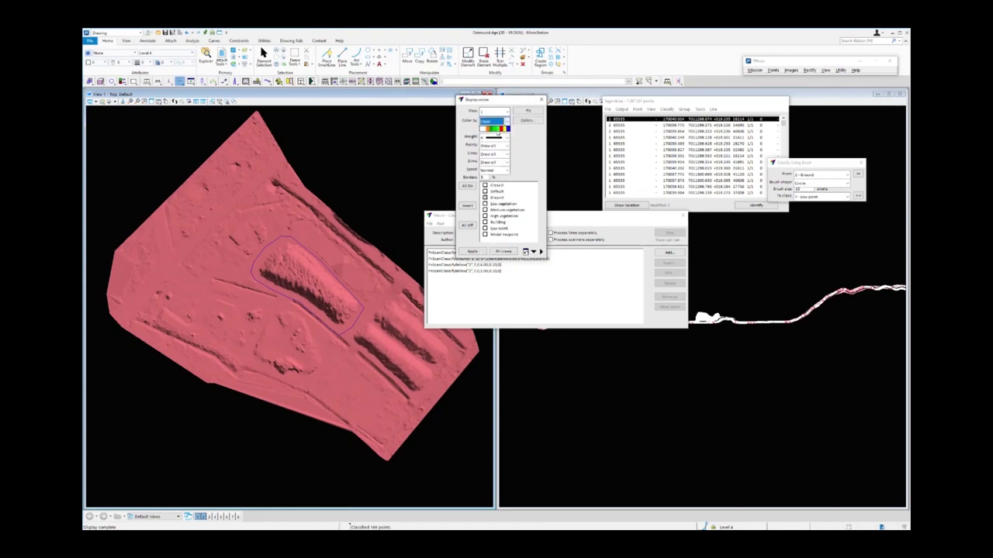
pyautogui.click(472, 252)
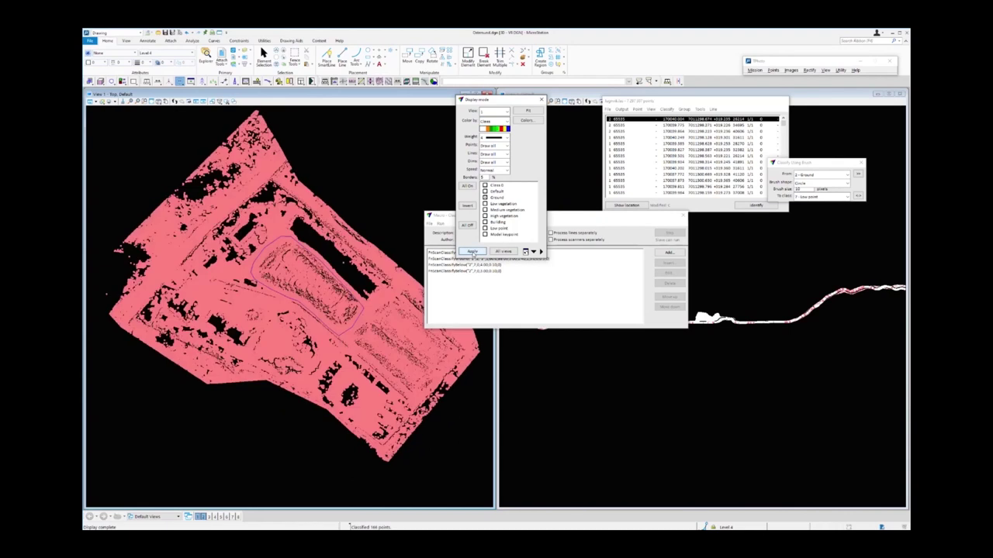
pyautogui.moveTo(575, 216); pyautogui.dragTo(554, 411)
pyautogui.click(663, 404)
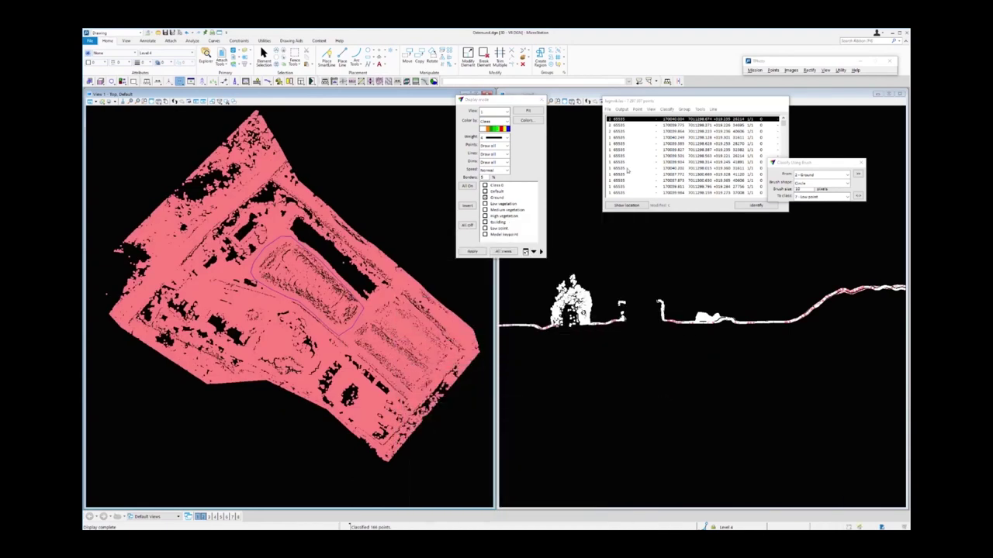
# - Place a block fence with Inside mode around the whole point cloud in view 1, leaving a margin on every side
pyautogui.click(609, 110)
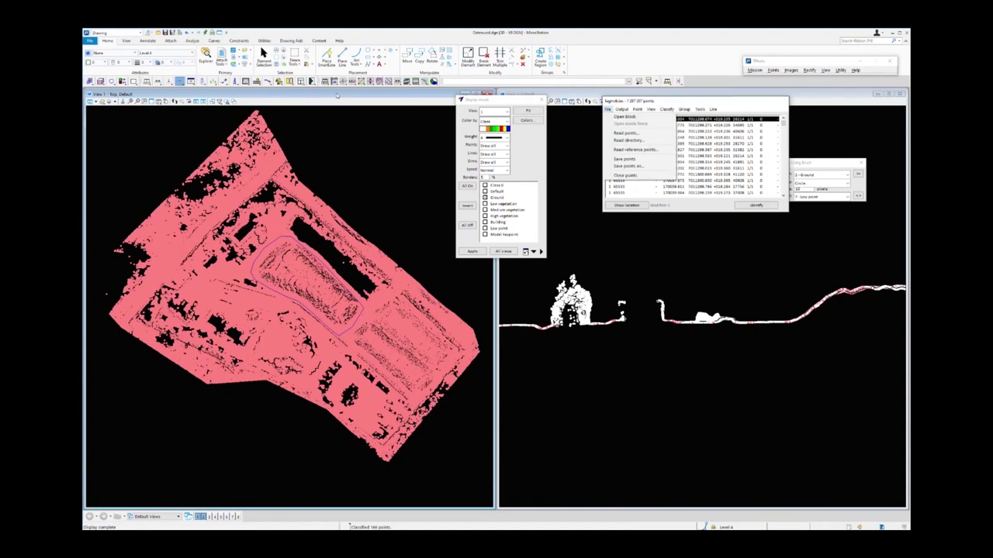
pyautogui.press('Escape')
pyautogui.scroll(-2, 320, 198)
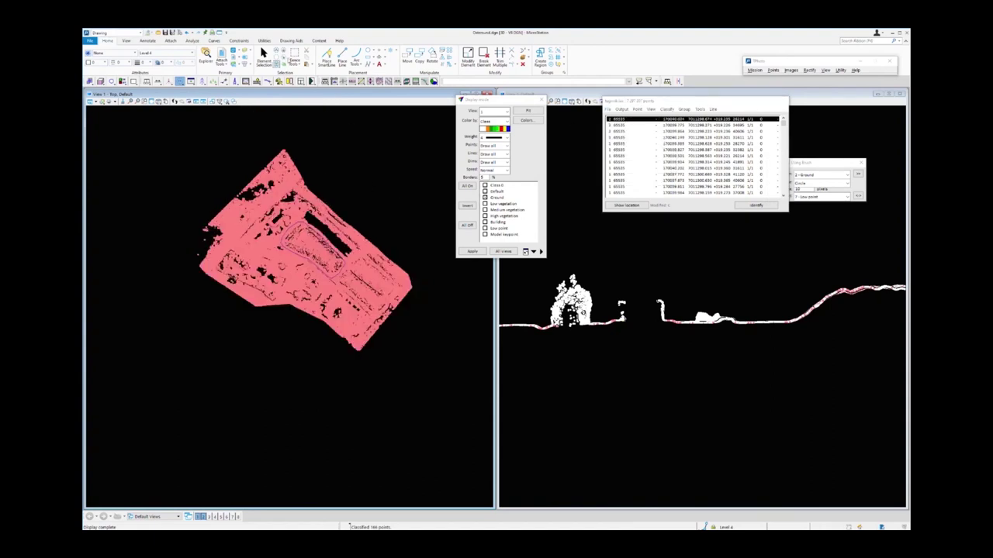
pyautogui.click(295, 52)
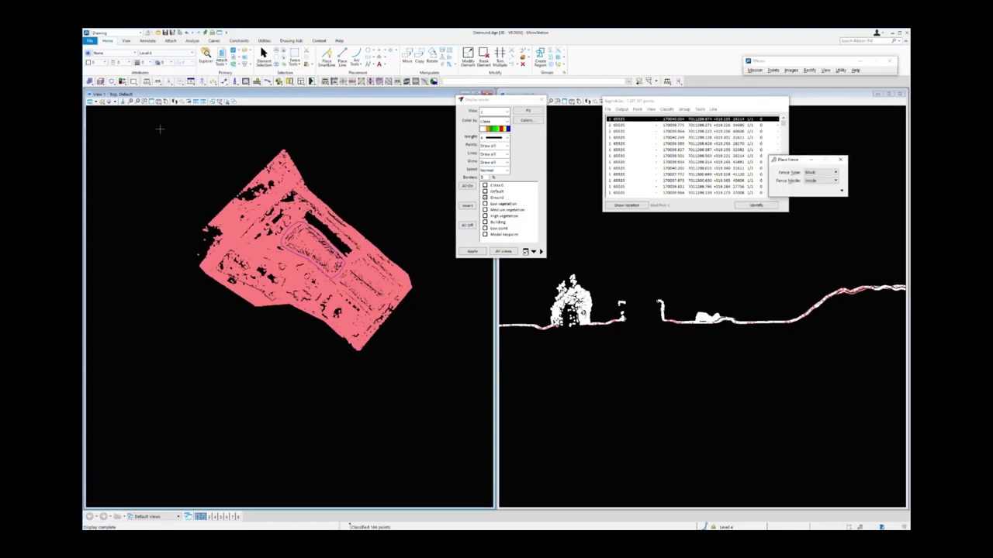
pyautogui.click(157, 125)
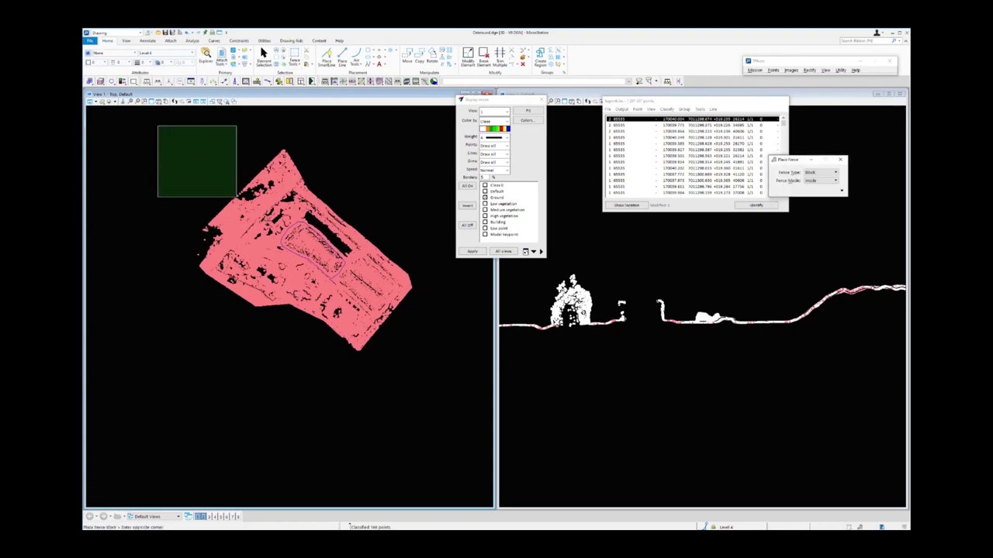
pyautogui.click(445, 376)
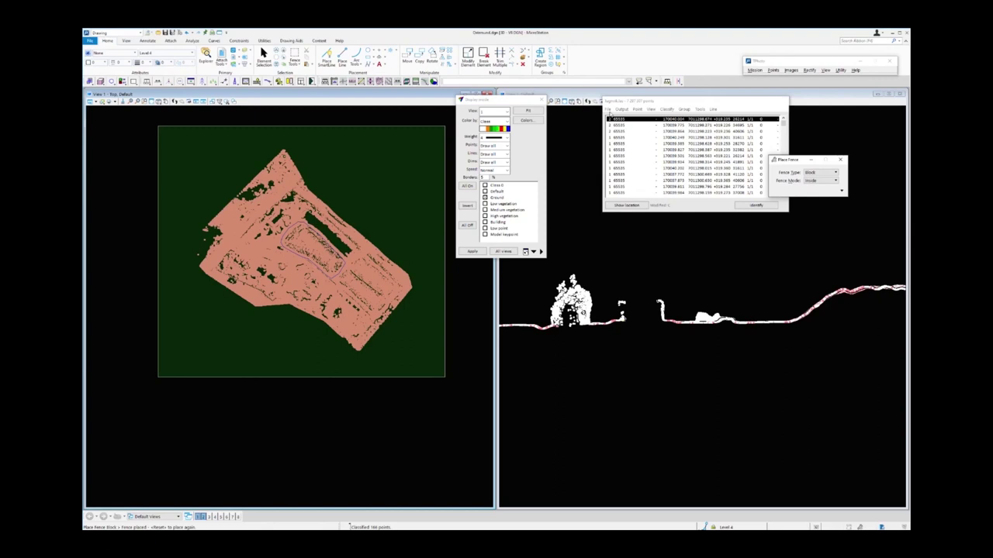
# - Read the LAS reference points, limited to those inside the fence, with line numbers assigned as constant and scanner numbers from the file
pyautogui.click(609, 109)
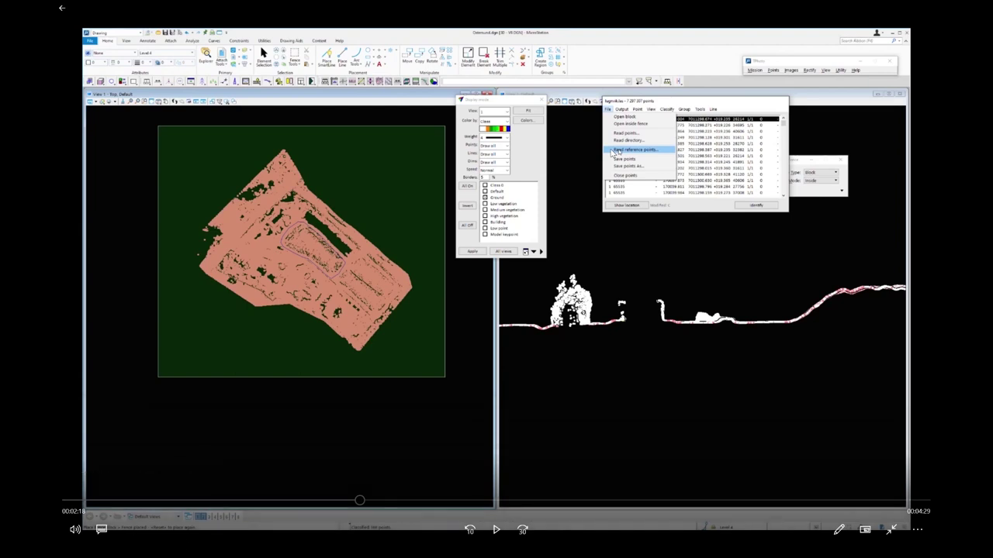
pyautogui.click(715, 293)
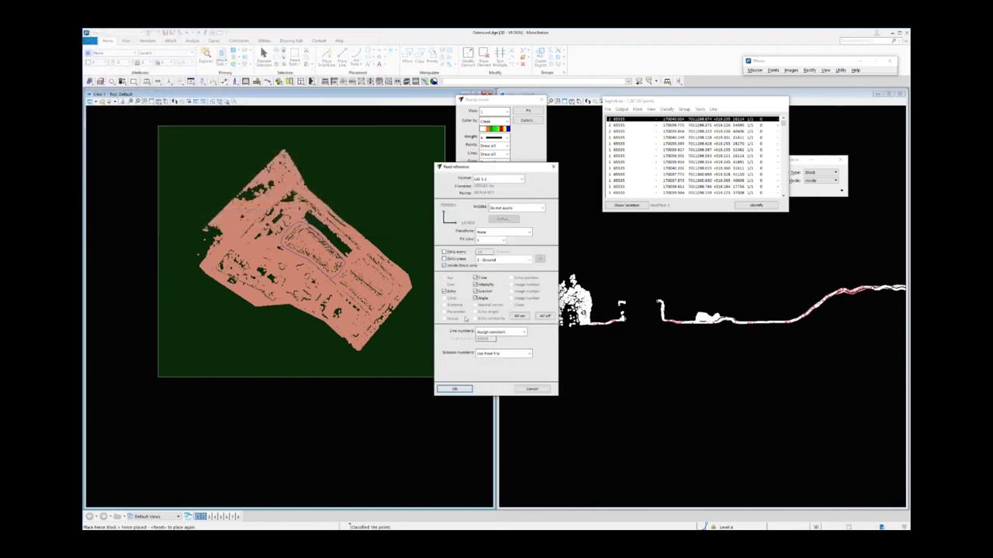
pyautogui.click(715, 293)
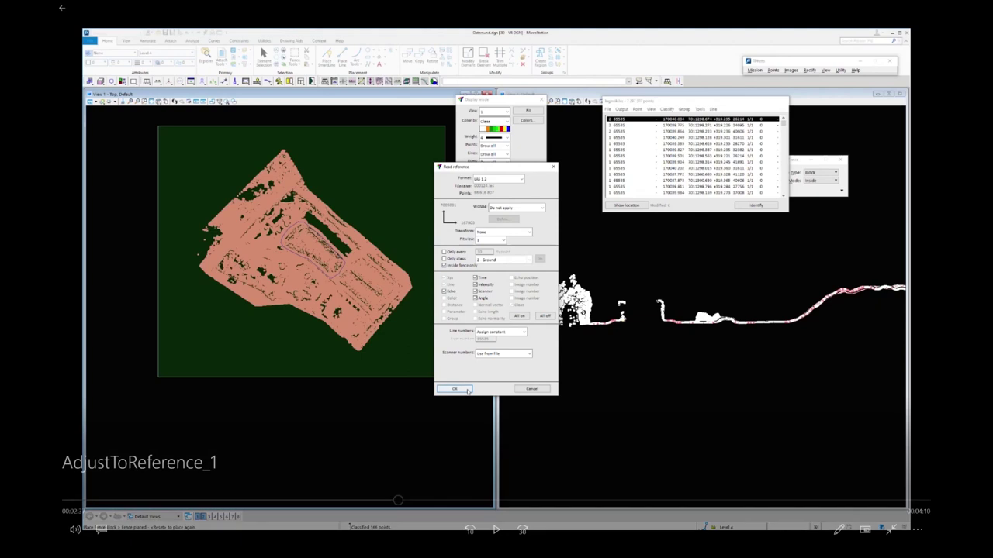
pyautogui.click(716, 293)
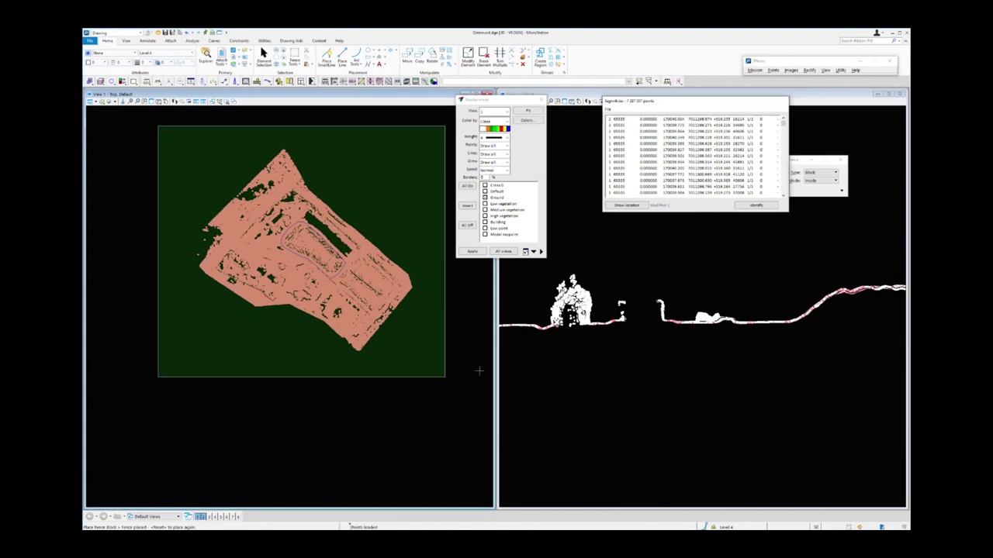
pyautogui.click(715, 293)
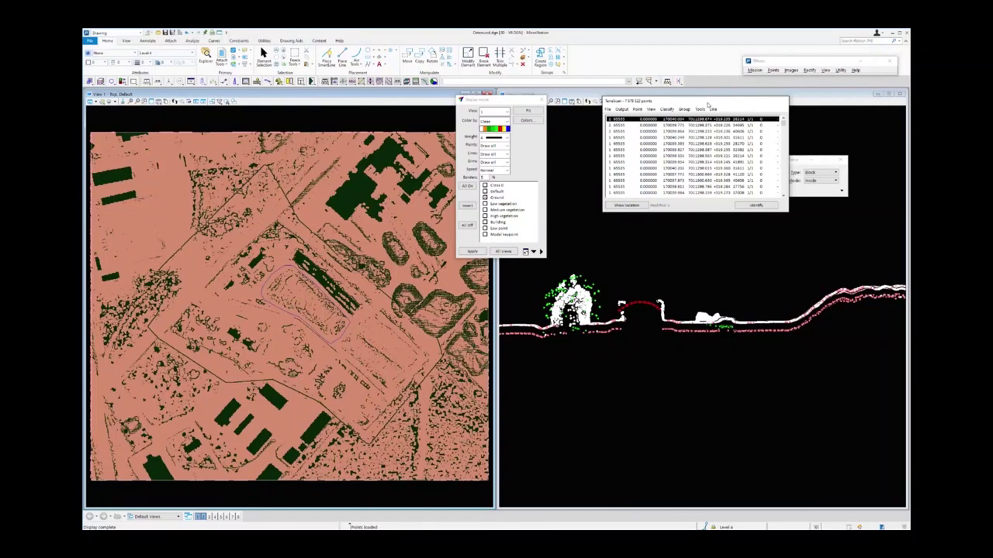
# - Open Fit to reference and choose Ground as the fit class, with shift and rotation enabled for X, Y and Z
pyautogui.click(737, 284)
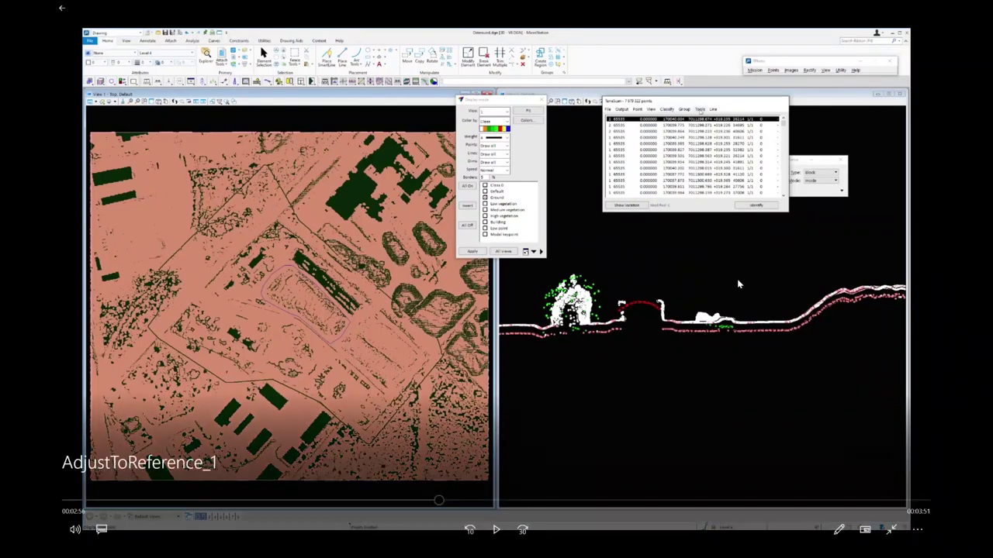
pyautogui.click(738, 283)
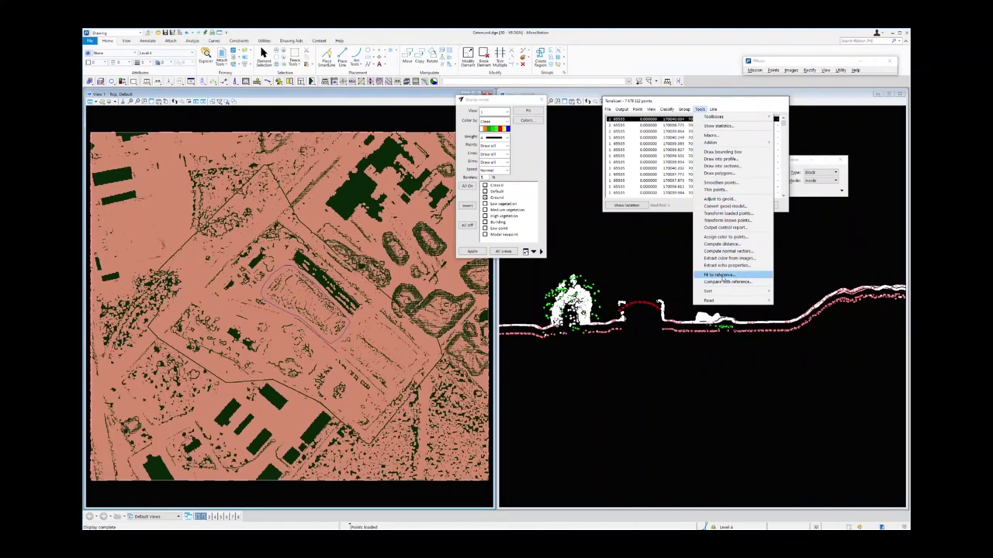
pyautogui.click(721, 275)
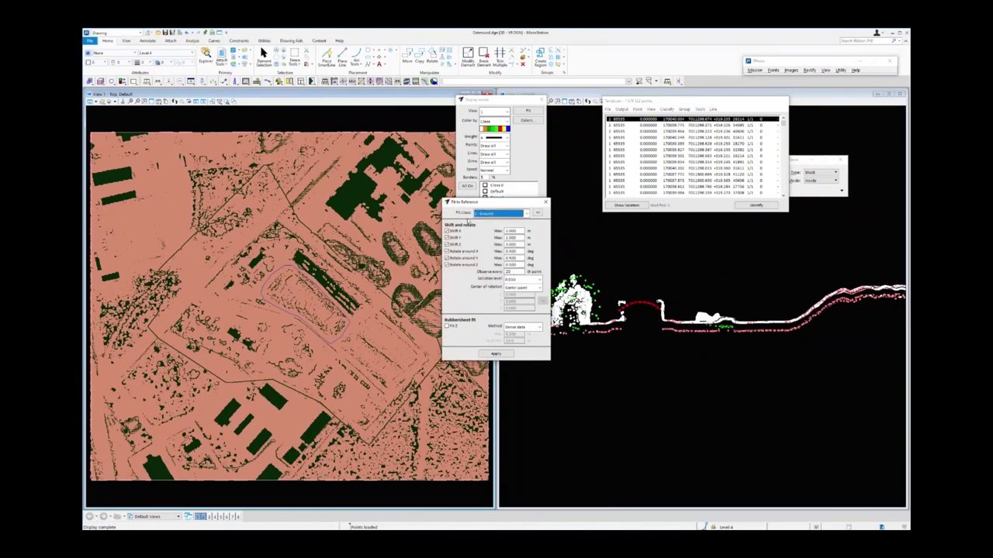
pyautogui.click(480, 217)
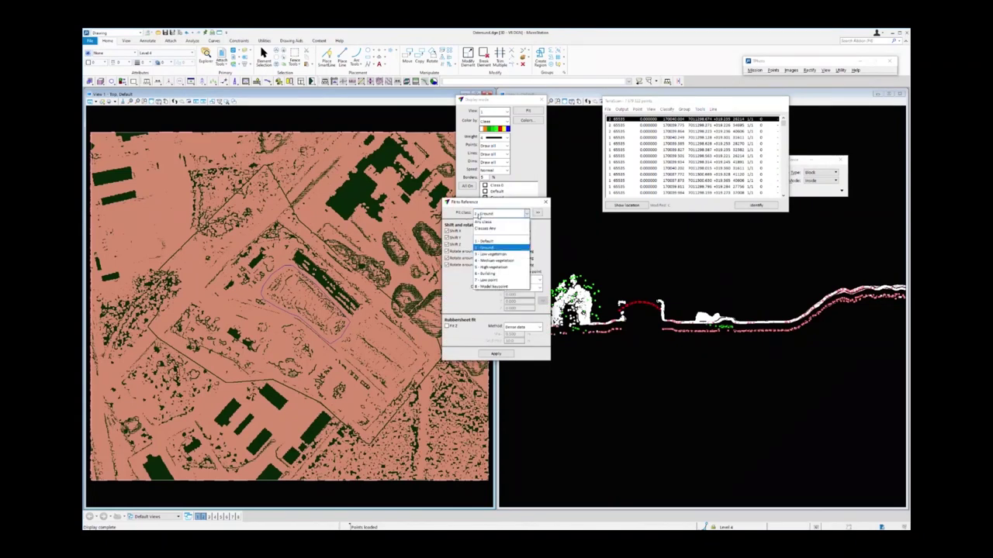
pyautogui.click(483, 247)
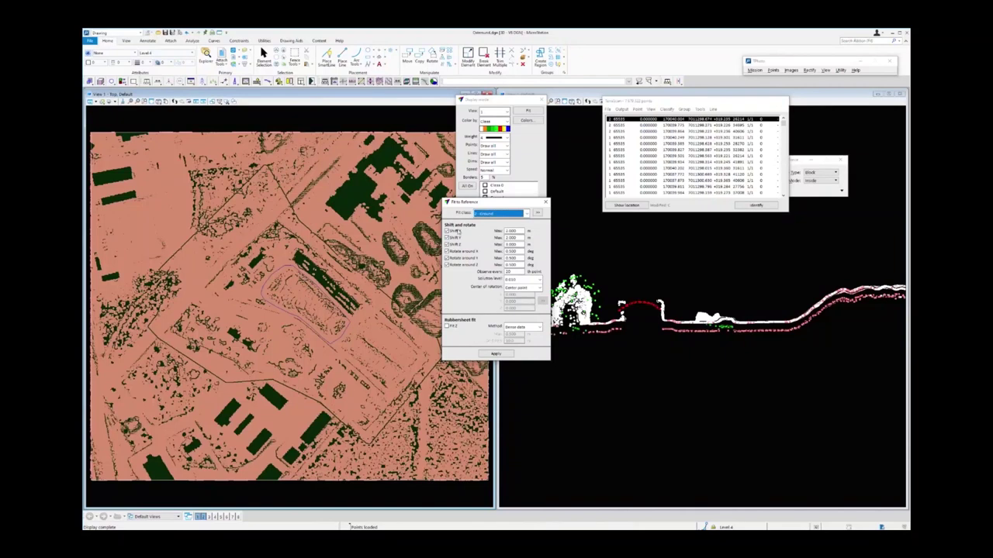
pyautogui.doubleClick(522, 230)
pyautogui.doubleClick(522, 238)
pyautogui.doubleClick(517, 245)
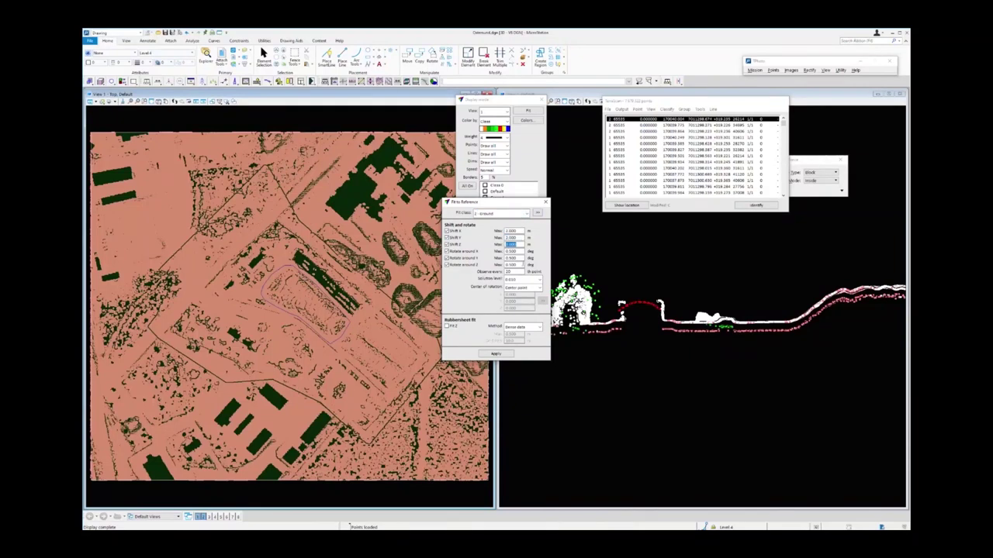
# - Run the shift and rotate fit with solution level 0.010 and Center point as the center of rotation
pyautogui.moveTo(738, 284)
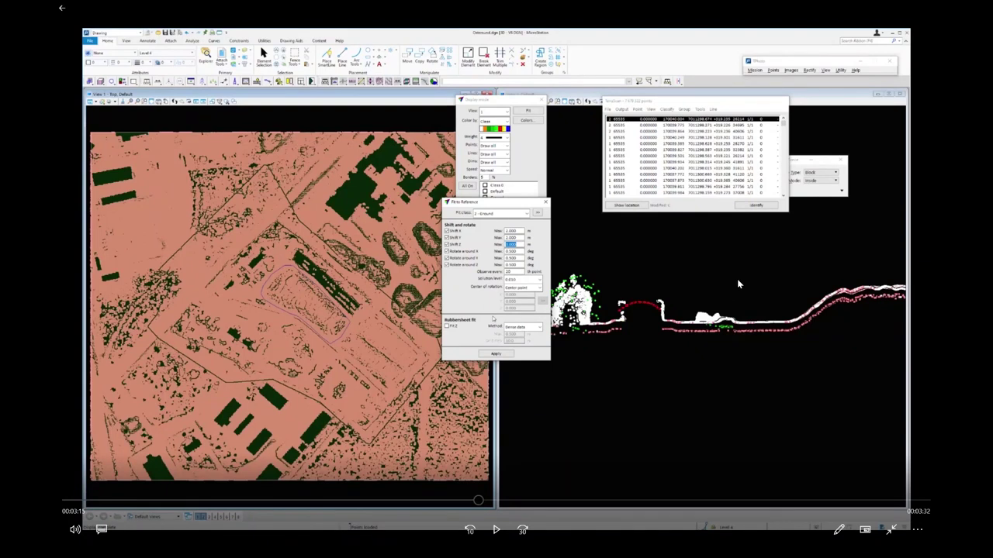
pyautogui.press('space')
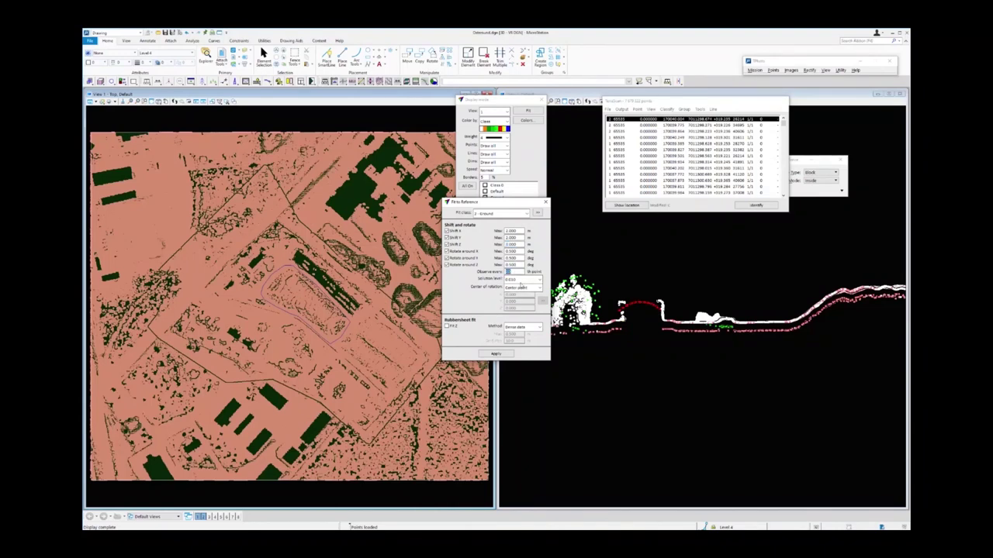
pyautogui.write('20')
pyautogui.click(522, 281)
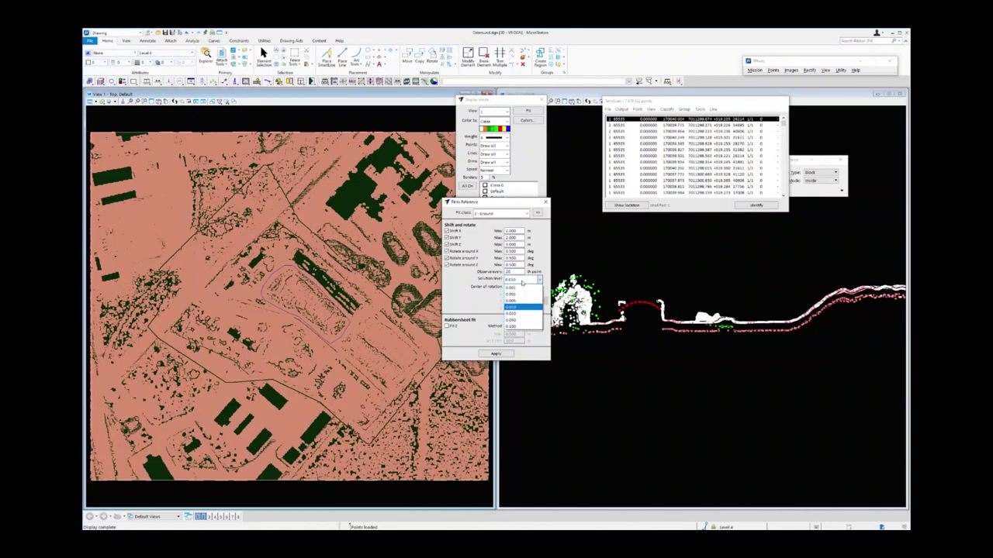
pyautogui.press('Return')
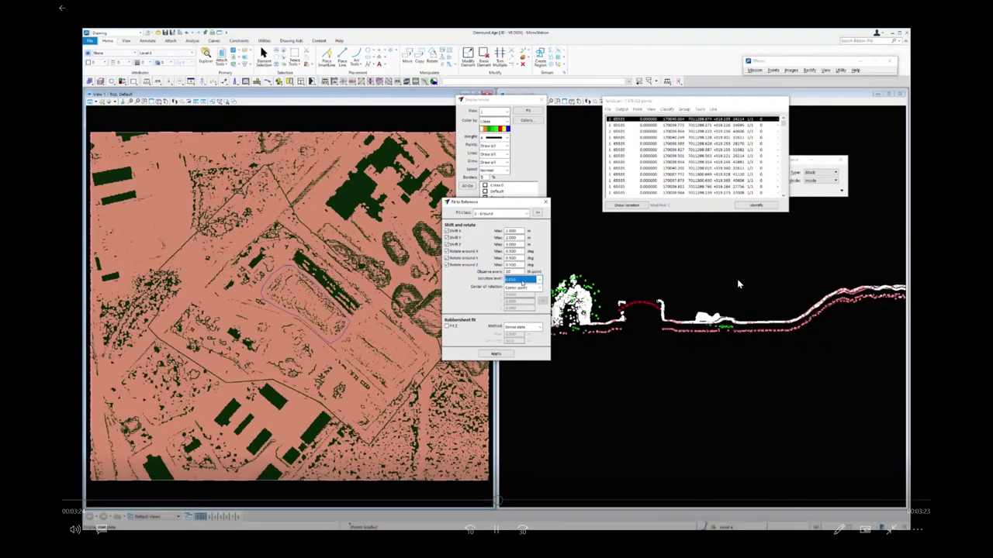
pyautogui.click(524, 288)
pyautogui.click(525, 293)
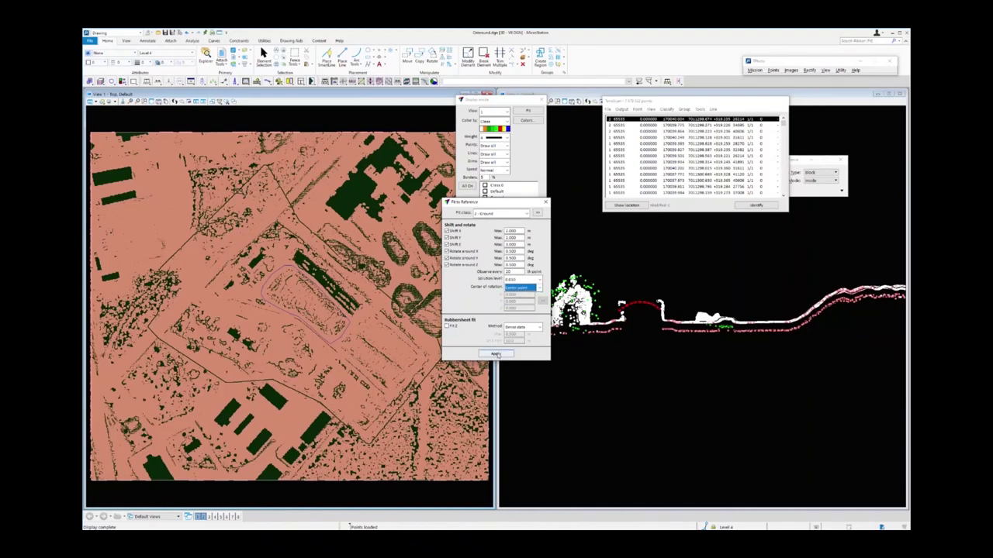
pyautogui.click(497, 354)
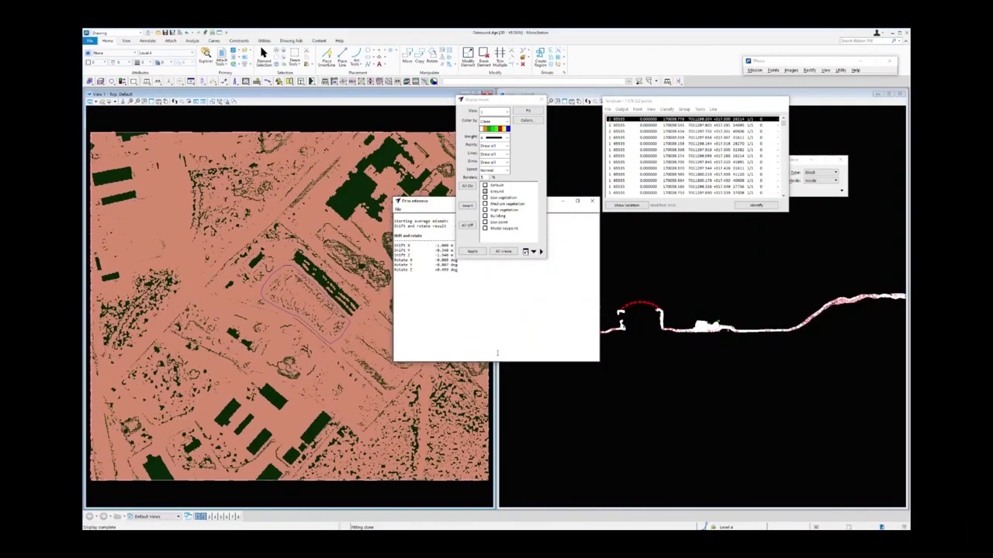
# - Examine the average mismatch, shifts and rotations in the fit report and close the report
pyautogui.moveTo(442, 200); pyautogui.dragTo(482, 302)
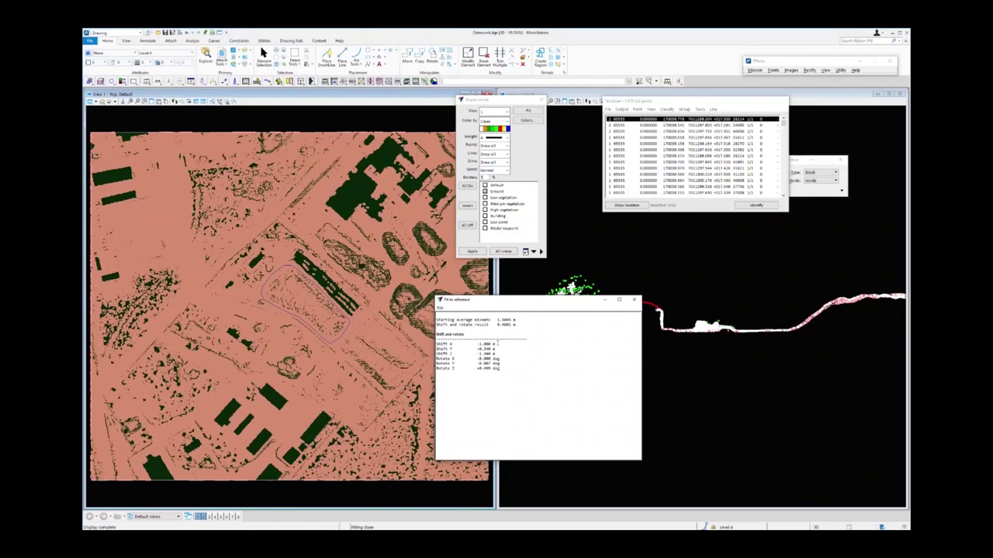
pyautogui.click(440, 309)
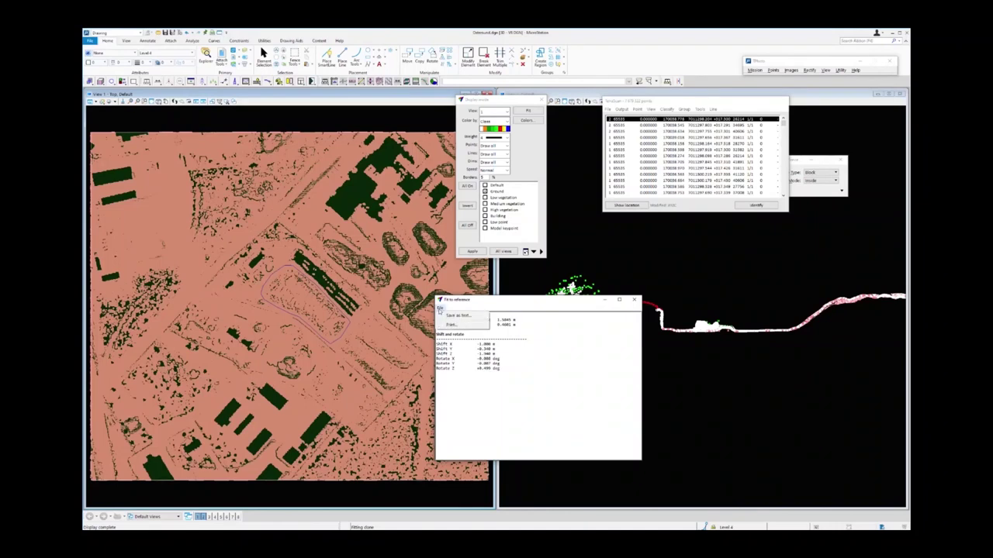
pyautogui.click(480, 304)
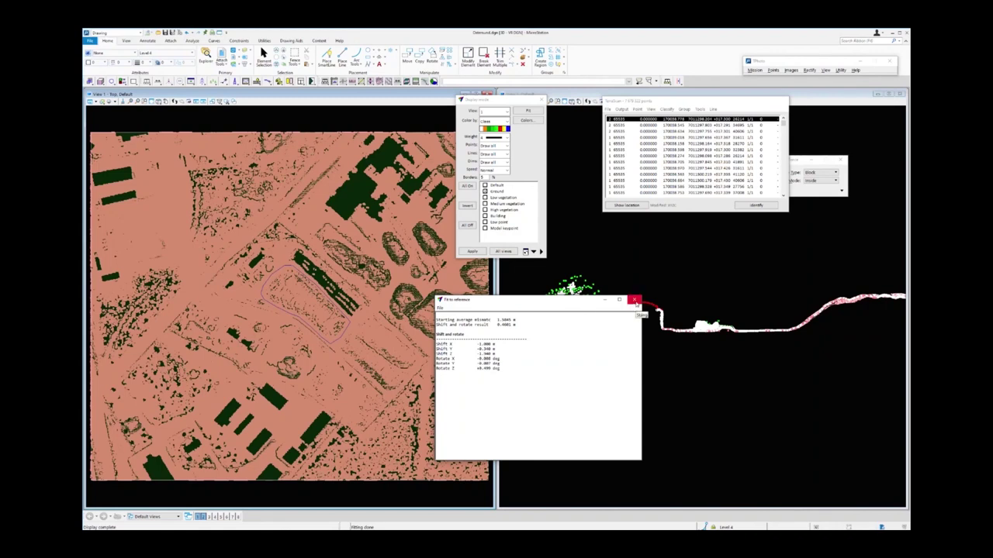
pyautogui.moveTo(495, 324); pyautogui.dragTo(518, 324)
pyautogui.click(634, 300)
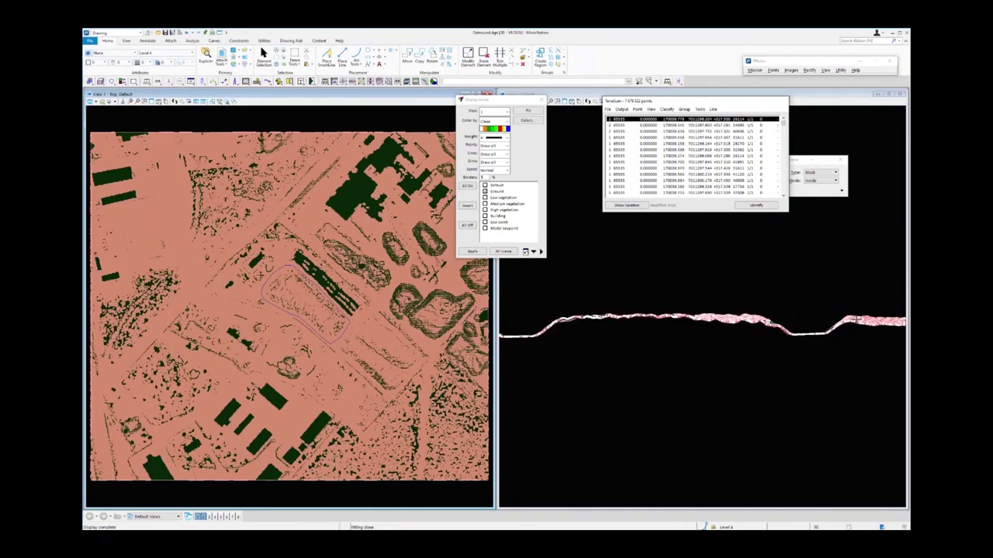
# - Draw a vertical section from northeast to southwest across the outlined stockpile to check the fitted points against the reference
pyautogui.click(580, 101)
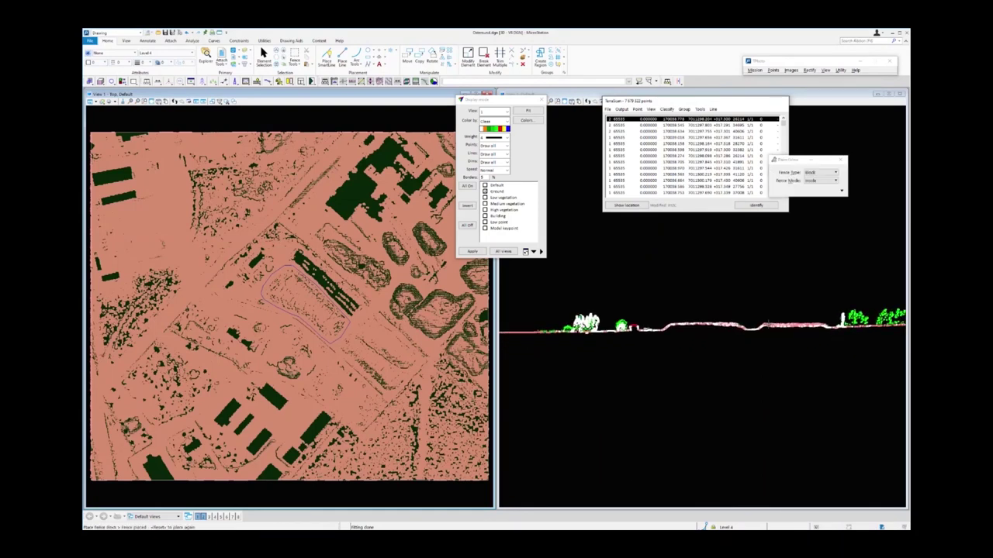
pyautogui.click(157, 81)
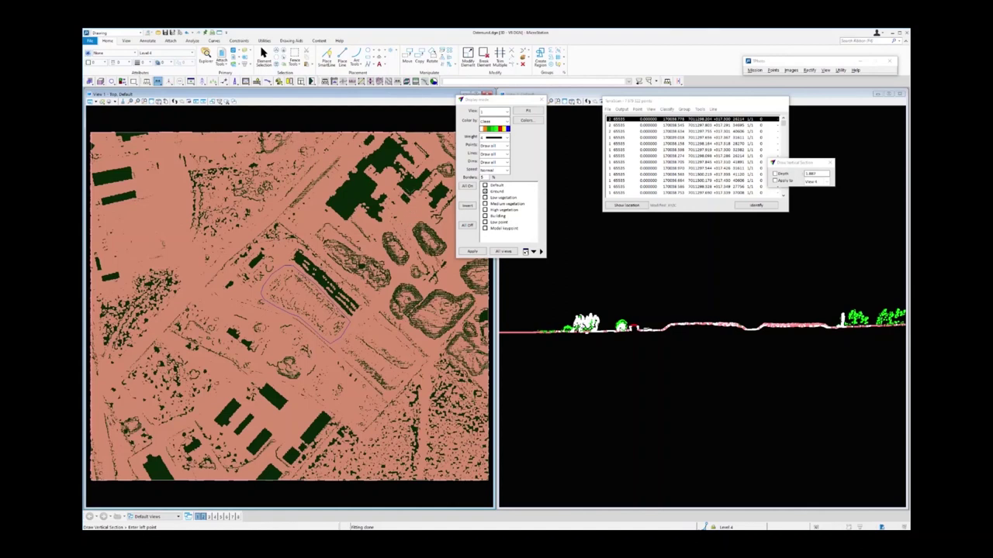
pyautogui.click(410, 195)
pyautogui.click(224, 411)
pyautogui.click(227, 409)
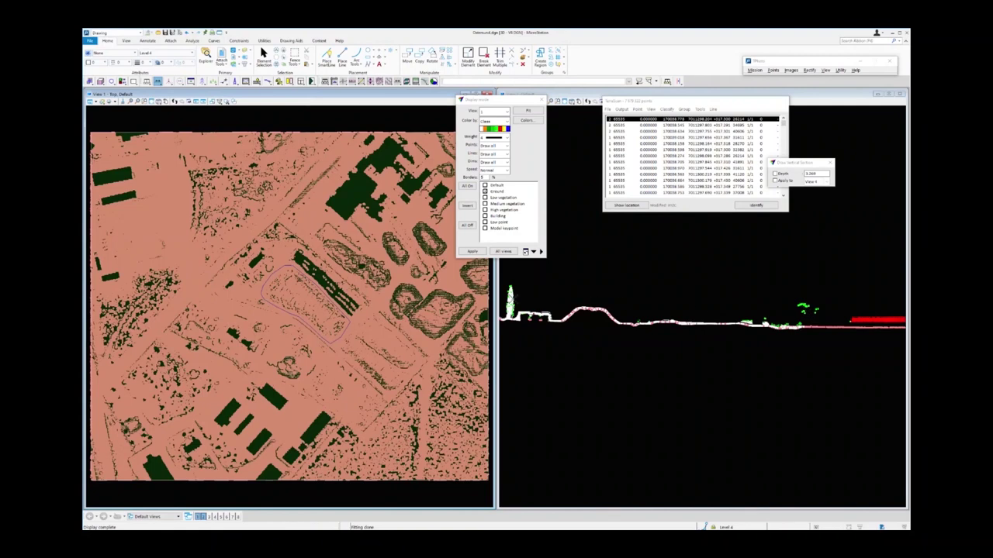
pyautogui.scroll(2, 504, 300)
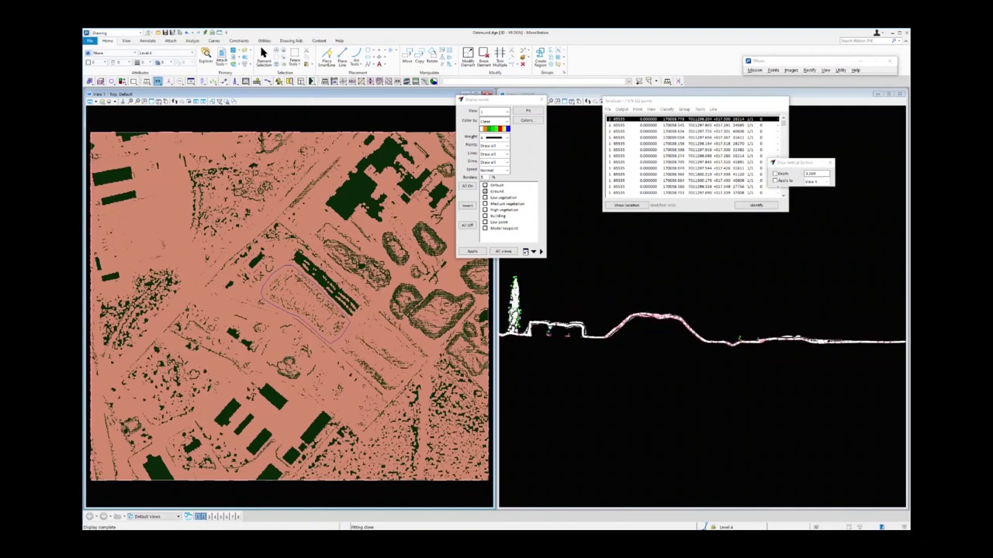
# - Move the section step by step through the stockpile by half of the view depth to compare both surfaces
pyautogui.click(158, 81)
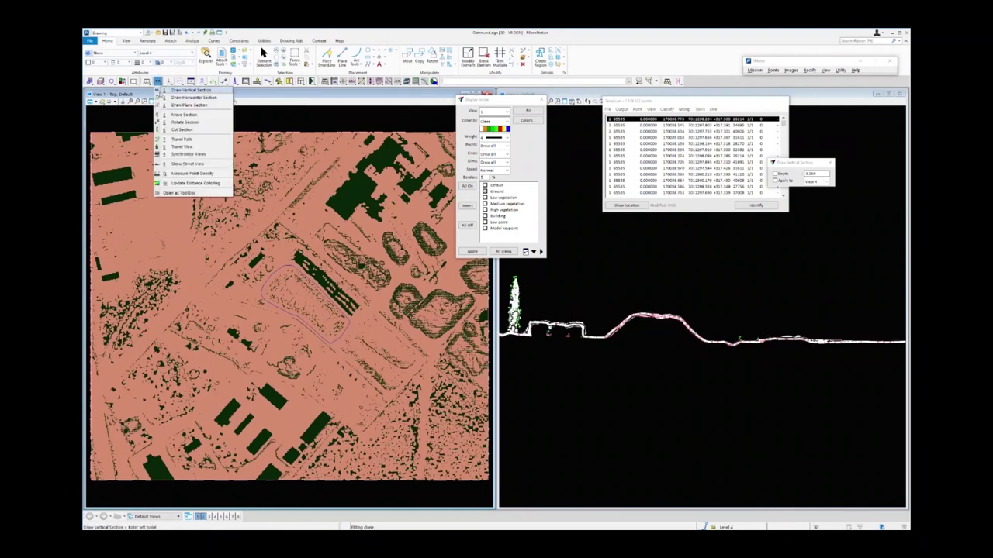
pyautogui.click(184, 115)
pyautogui.click(690, 320)
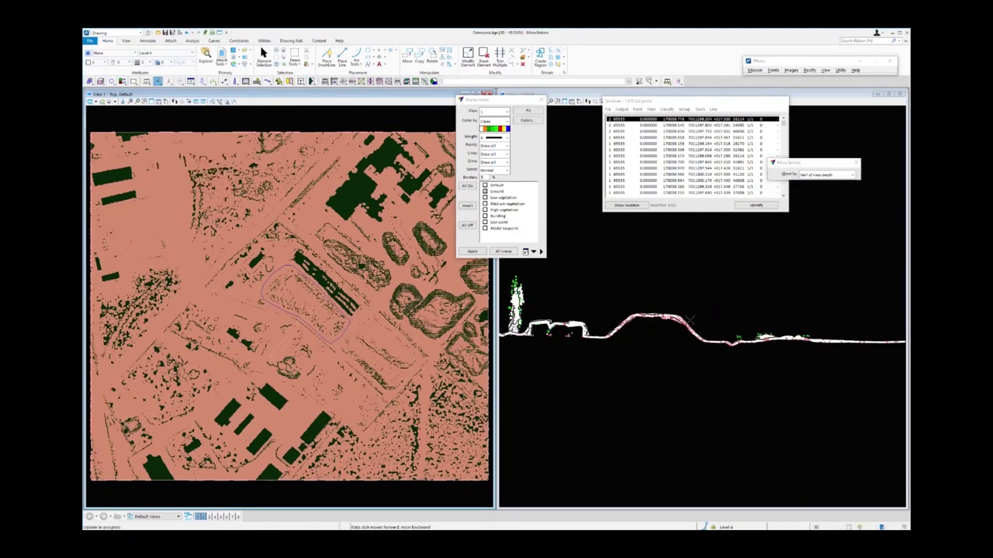
pyautogui.click(690, 320)
pyautogui.click(691, 321)
pyautogui.click(690, 320)
pyautogui.click(690, 320)
pyautogui.click(690, 320)
pyautogui.click(691, 320)
pyautogui.click(691, 320)
pyautogui.click(690, 321)
pyautogui.click(690, 321)
pyautogui.click(690, 321)
pyautogui.click(690, 320)
pyautogui.click(690, 320)
pyautogui.click(690, 320)
pyautogui.click(691, 320)
pyautogui.click(691, 321)
pyautogui.click(690, 320)
pyautogui.click(691, 320)
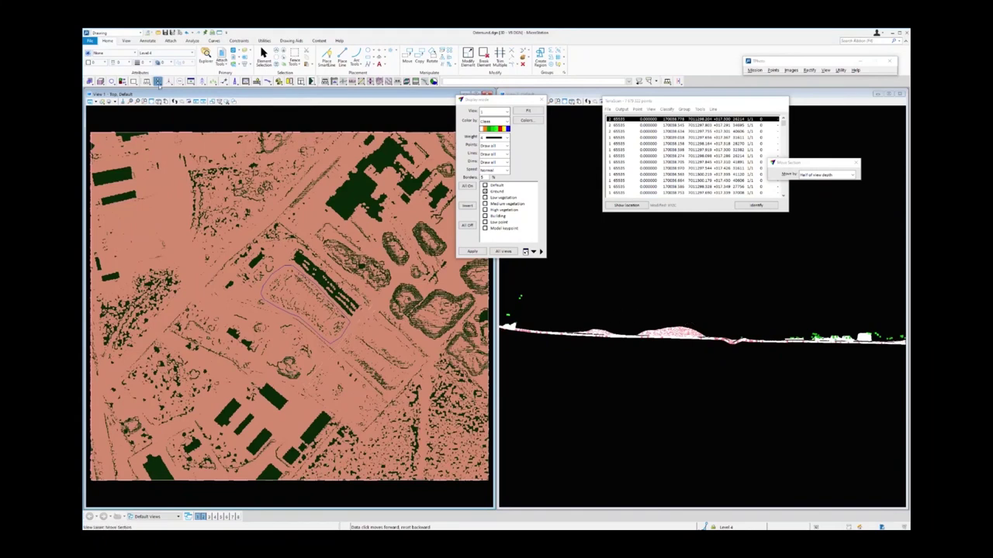
# - Draw a vertical section from northwest to southeast along the length of the outlined stockpile to inspect the match
pyautogui.click(159, 80)
pyautogui.click(198, 185)
pyautogui.click(229, 221)
pyautogui.click(391, 371)
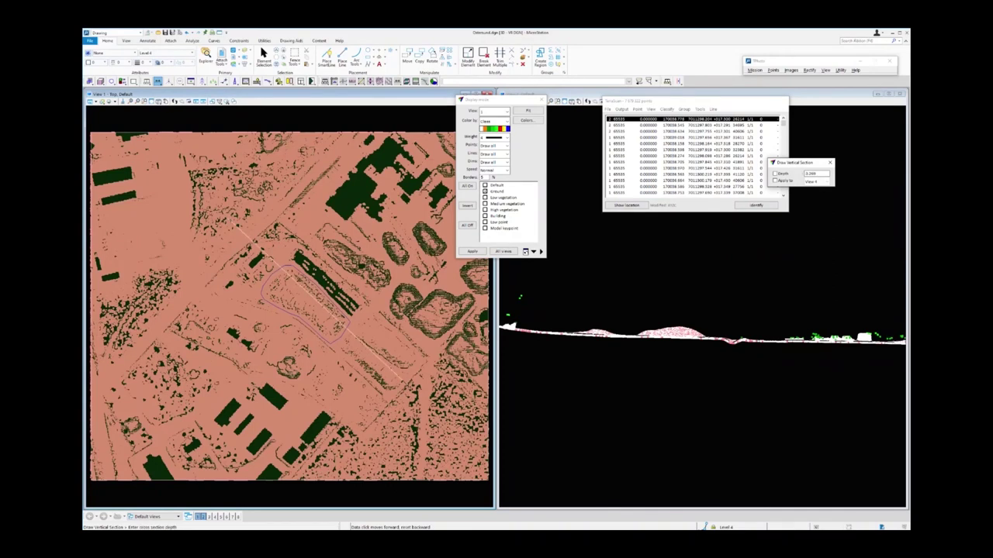
pyautogui.click(277, 265)
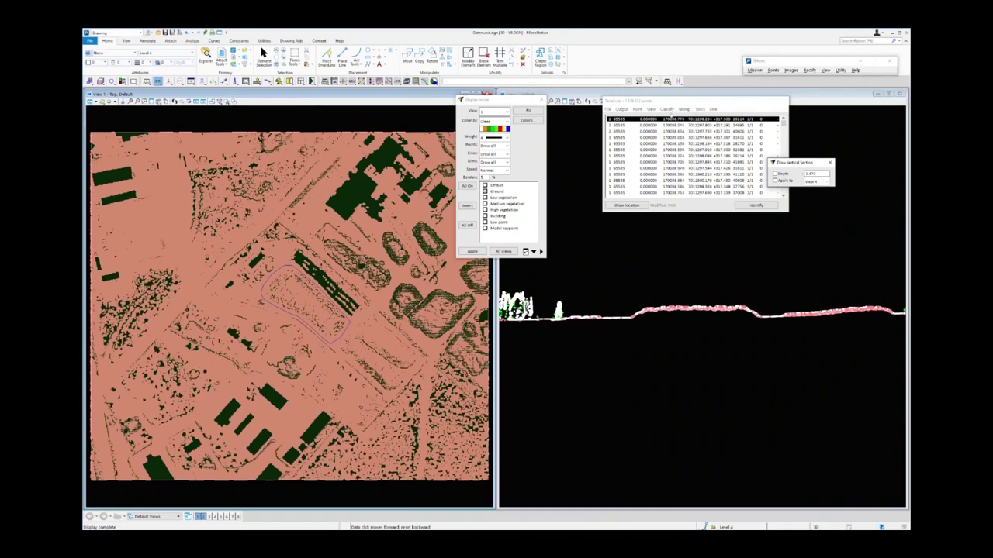
# - Run a rubbersheet Z fit on Ground with the Dense data method and grid step 10.0, with all shifts and rotations disabled
pyautogui.click(700, 109)
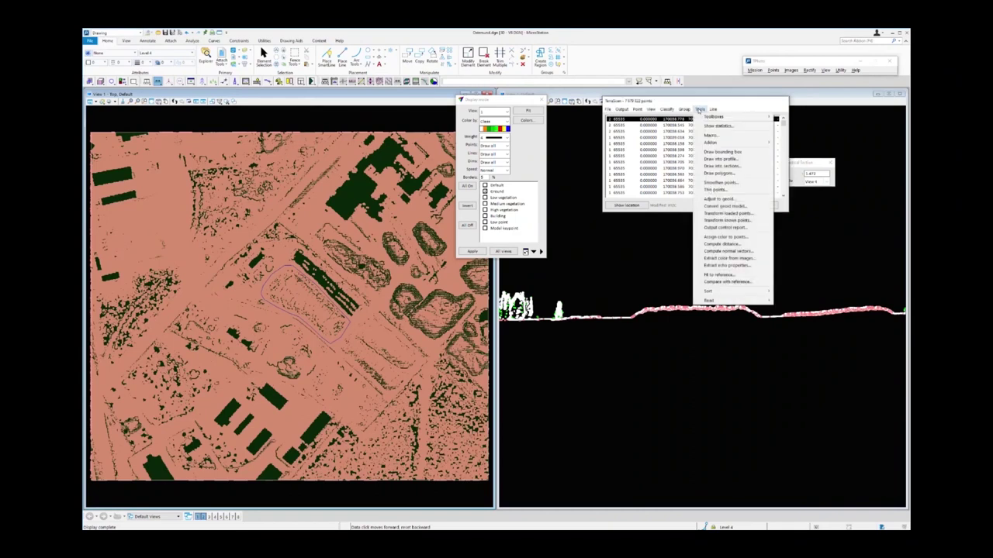
pyautogui.click(721, 275)
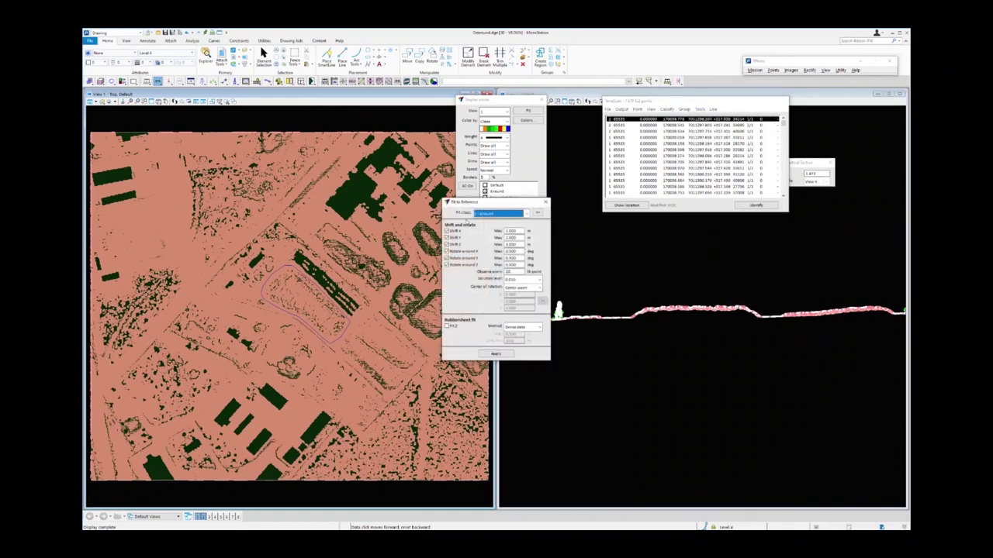
pyautogui.click(447, 231)
pyautogui.click(447, 239)
pyautogui.click(447, 245)
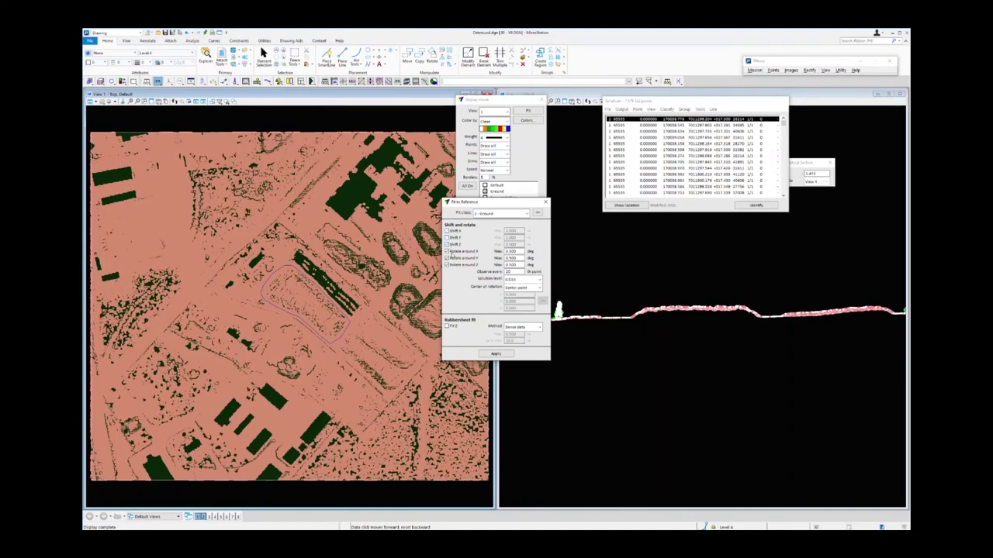
pyautogui.click(448, 252)
pyautogui.click(448, 258)
pyautogui.click(448, 265)
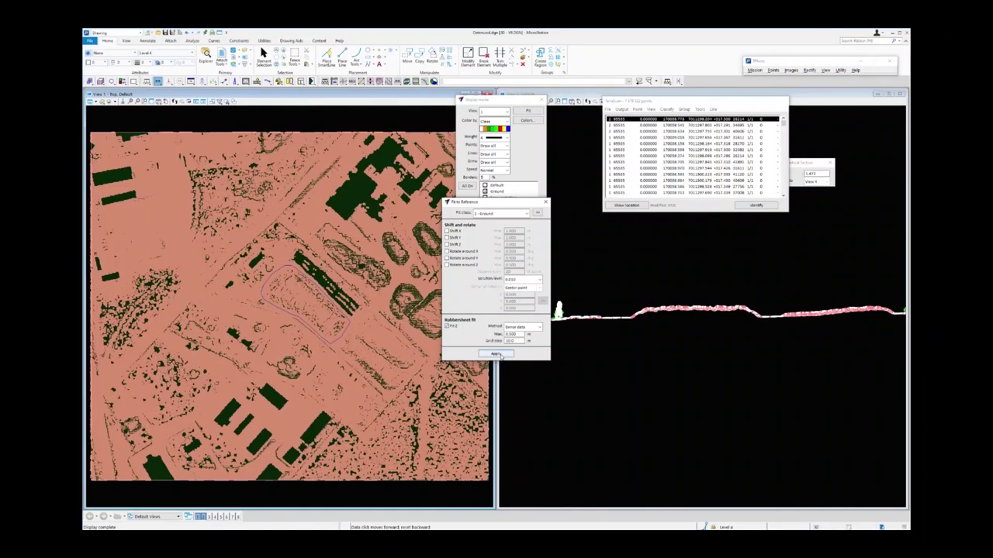
pyautogui.moveTo(738, 284)
pyautogui.click(497, 355)
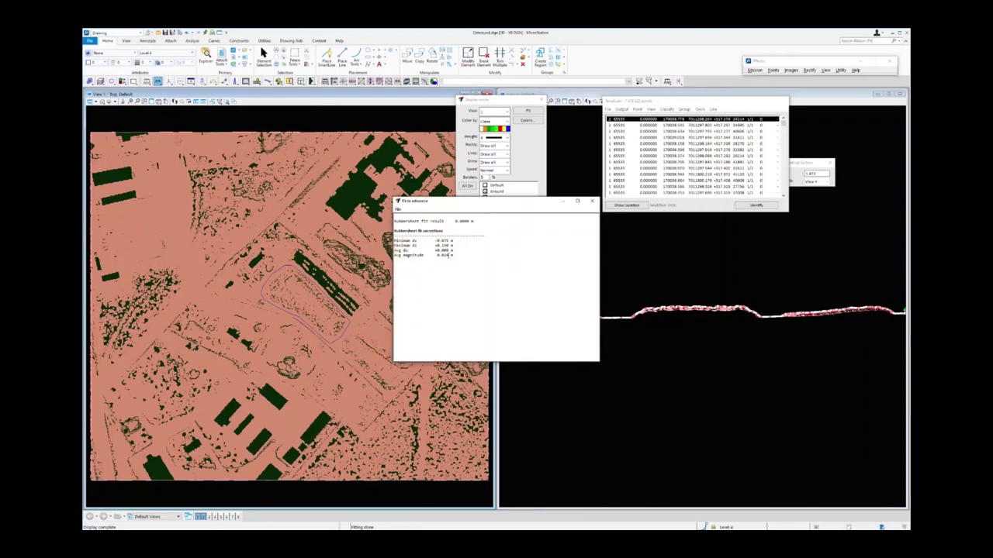
# - Examine the average magnitude of the rubbersheet corrections in the fit report and close the report
pyautogui.moveTo(499, 348)
pyautogui.moveTo(439, 255); pyautogui.dragTo(454, 256)
pyautogui.click(593, 201)
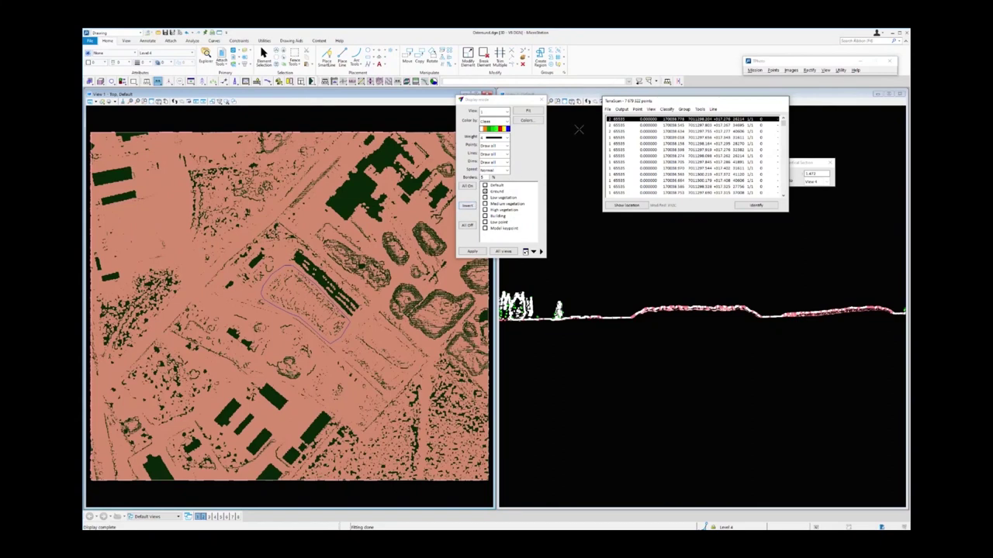
# - Save the adjusted points of any class in LAS 1.2 format to lugnvik_corrected.las in the PhotoPointCloud Lugnvik LAS folder
pyautogui.click(607, 110)
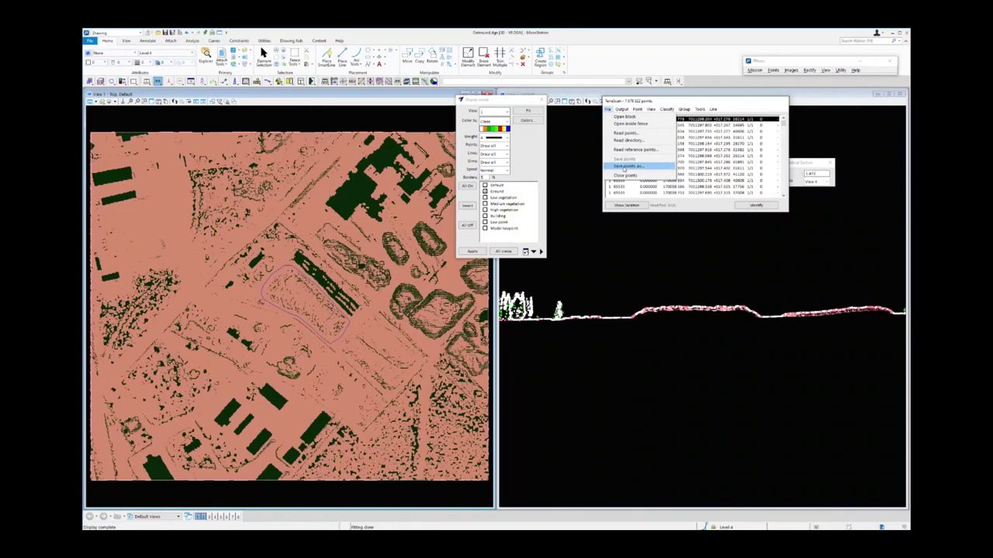
pyautogui.click(624, 170)
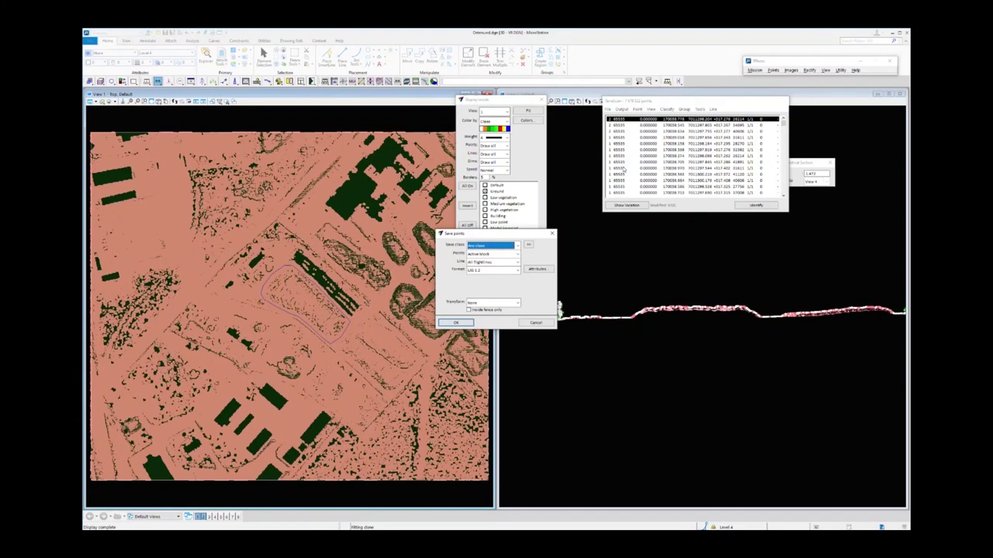
pyautogui.click(456, 323)
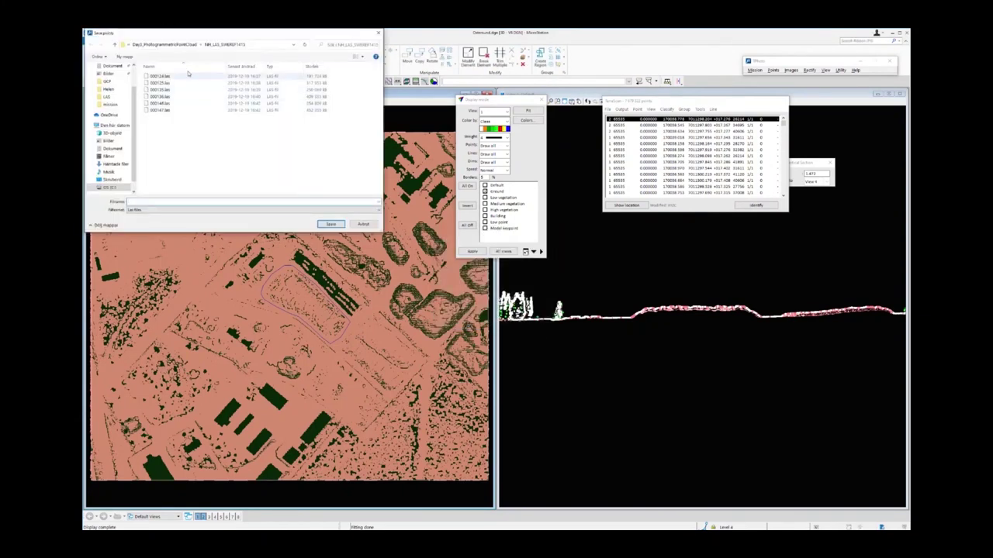
pyautogui.click(184, 45)
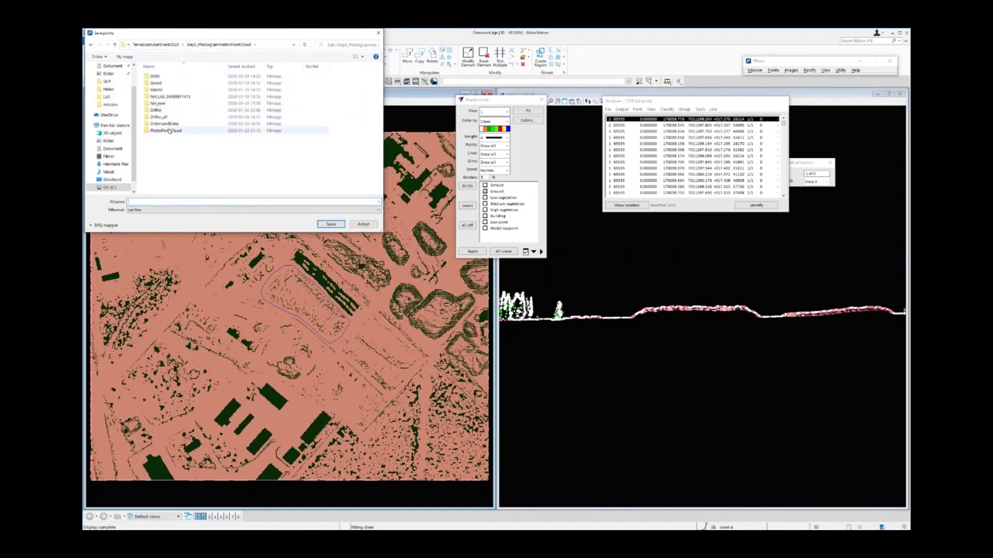
pyautogui.doubleClick(169, 130)
pyautogui.doubleClick(155, 76)
pyautogui.click(155, 83)
pyautogui.doubleClick(155, 84)
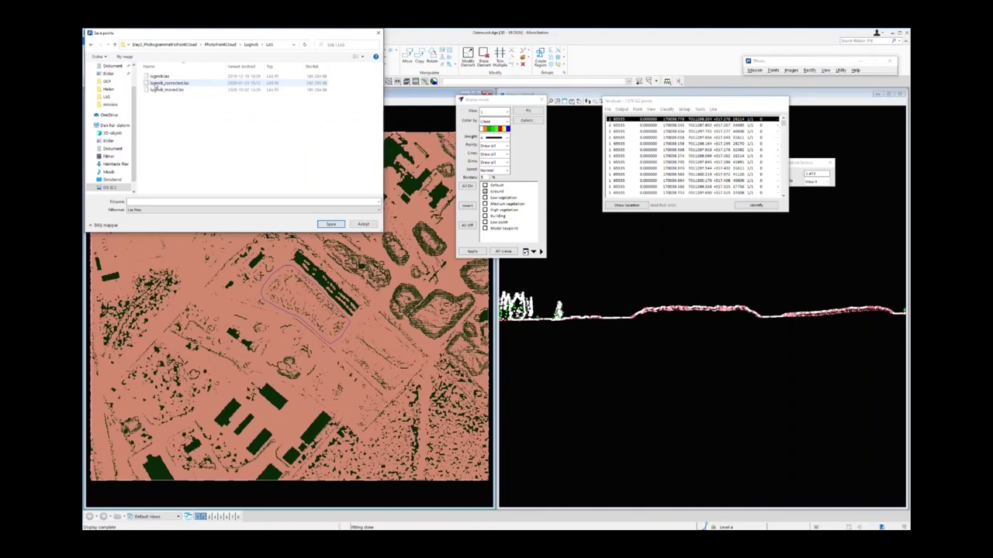
pyautogui.click(163, 83)
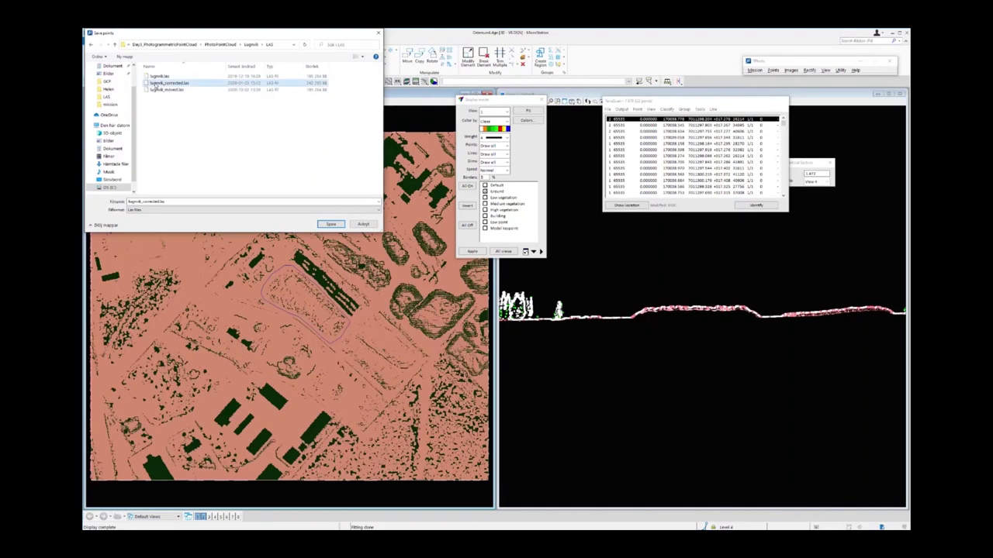
pyautogui.click(330, 224)
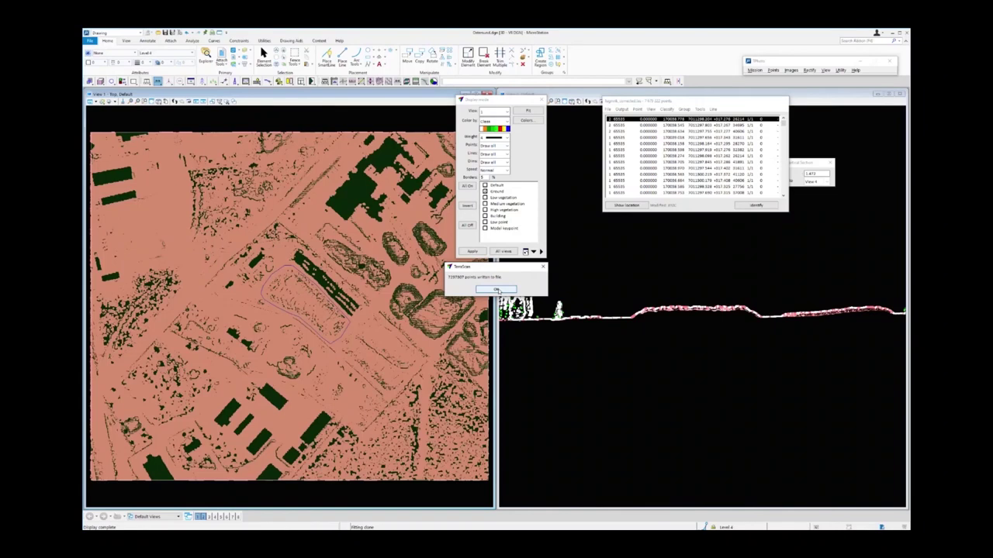
pyautogui.click(496, 290)
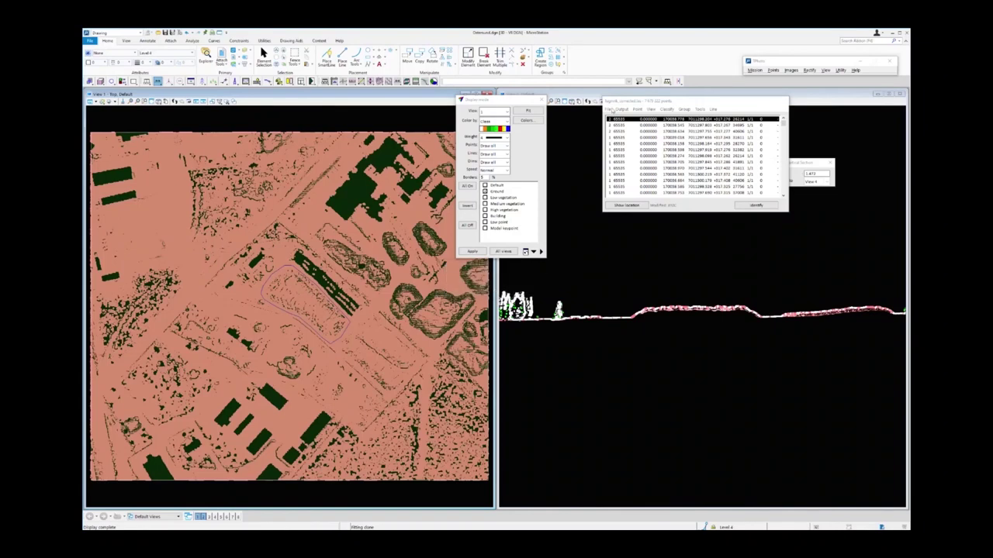
# - Close the loaded points and leave the section command with the Element Selection tool
pyautogui.click(611, 109)
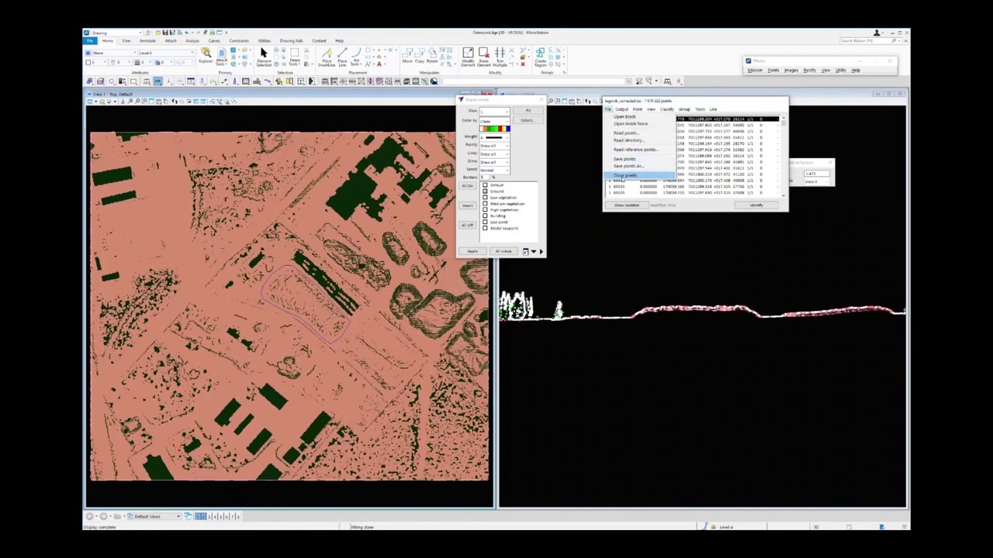
pyautogui.click(624, 176)
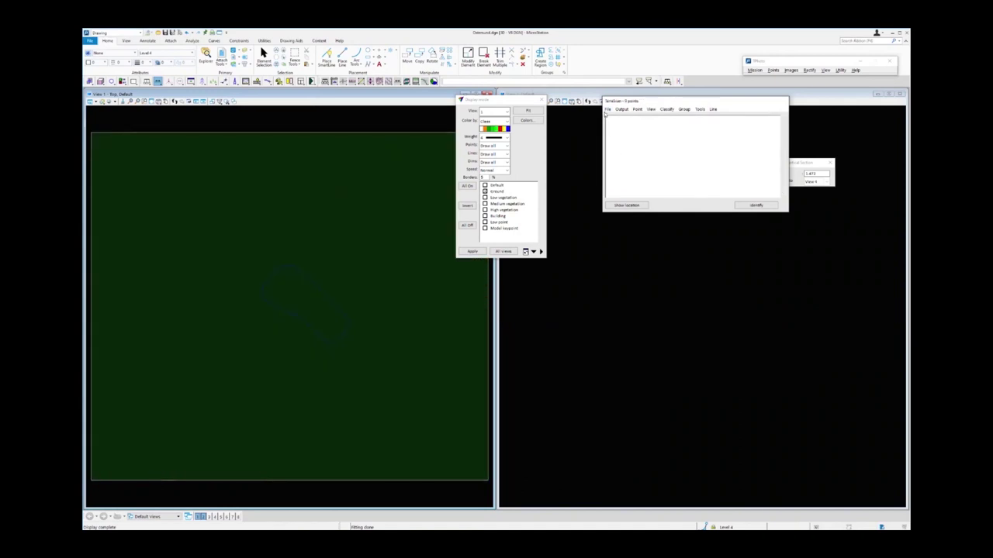
pyautogui.click(264, 55)
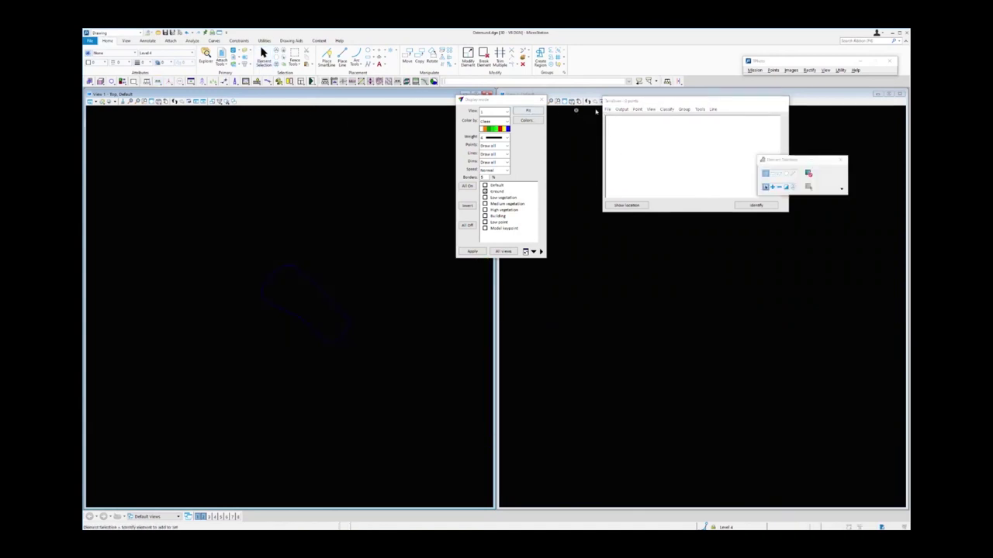
# - Read the points from lugnvik_corrected.las in the PhotoPointCloud Lugnvik LAS folder and fit view 1 to them
pyautogui.click(608, 110)
pyautogui.click(625, 133)
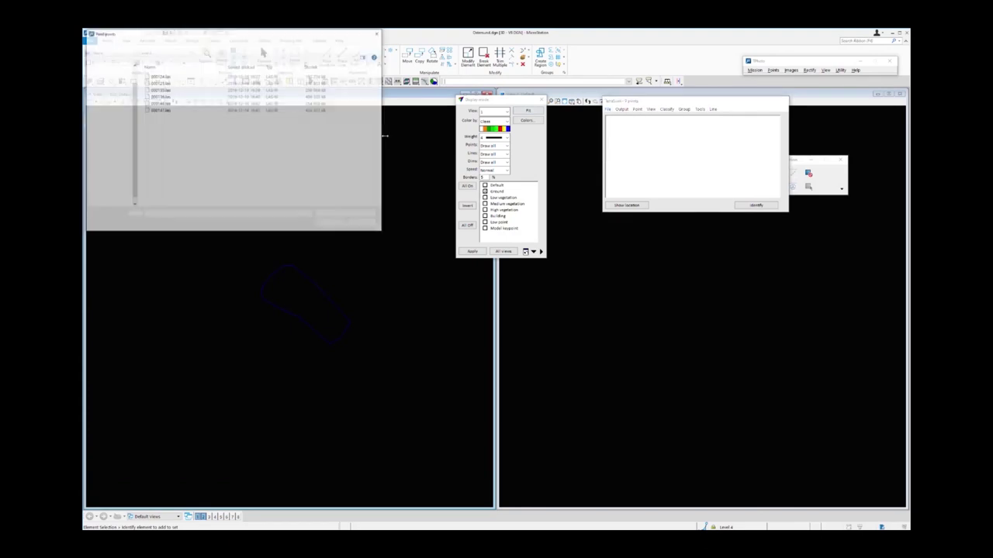
pyautogui.click(171, 44)
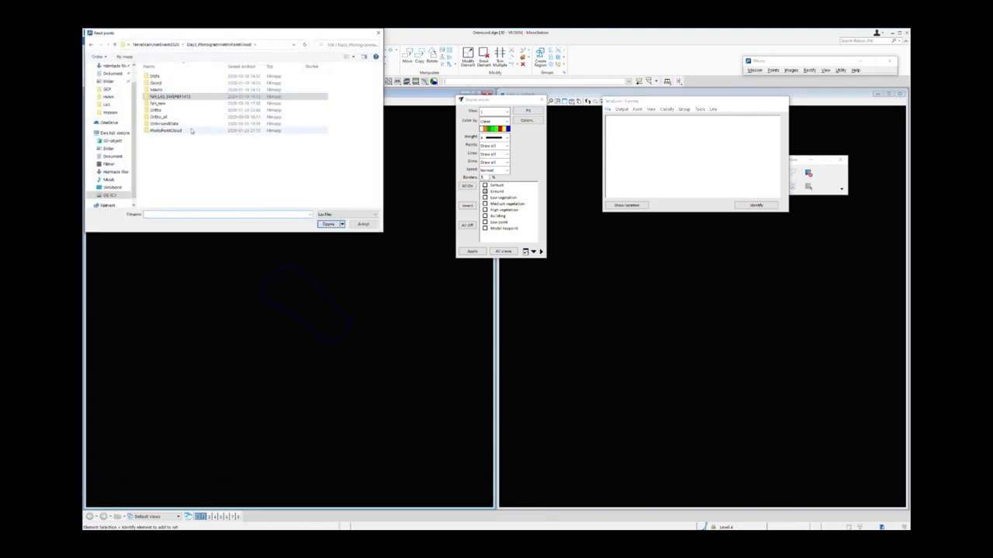
pyautogui.doubleClick(189, 129)
pyautogui.doubleClick(159, 76)
pyautogui.doubleClick(159, 77)
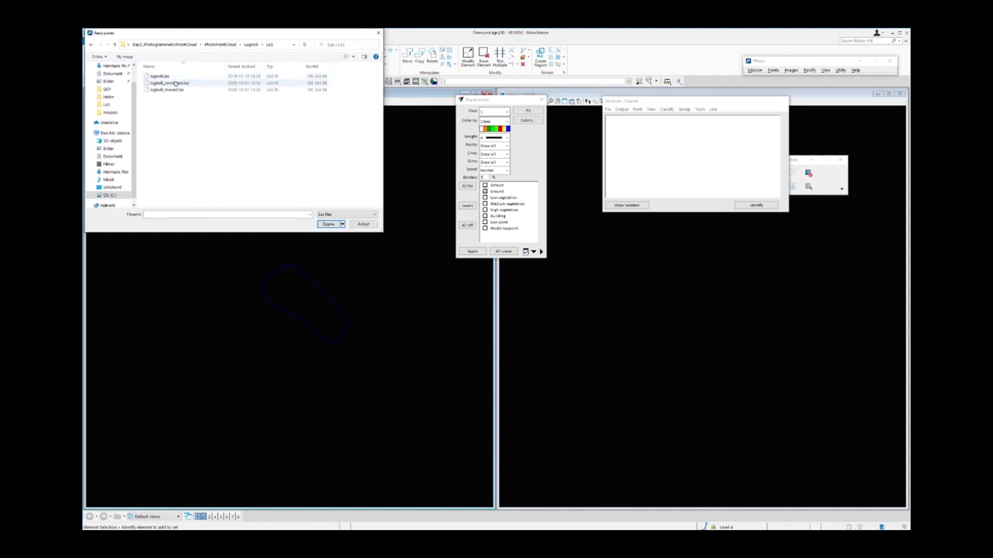
pyautogui.doubleClick(176, 83)
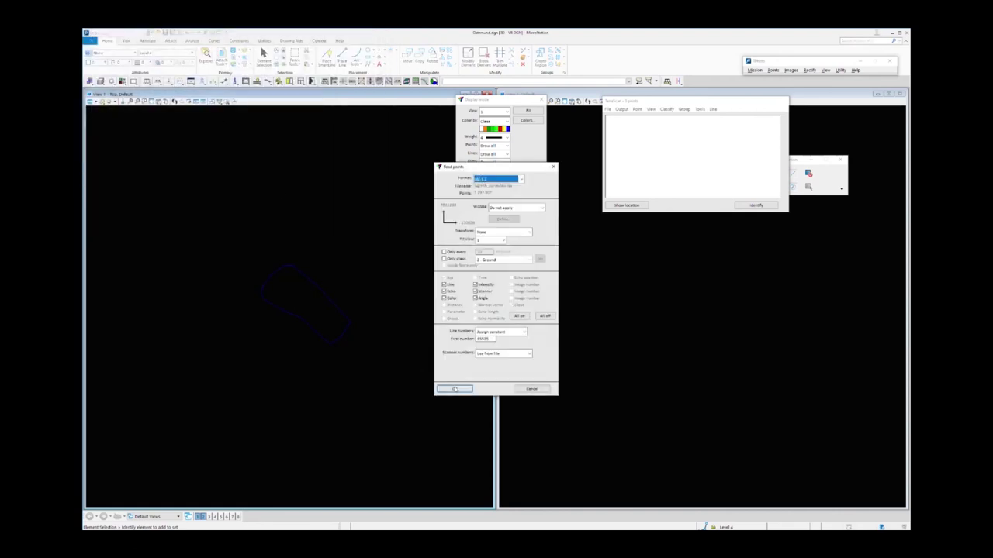
pyautogui.click(454, 389)
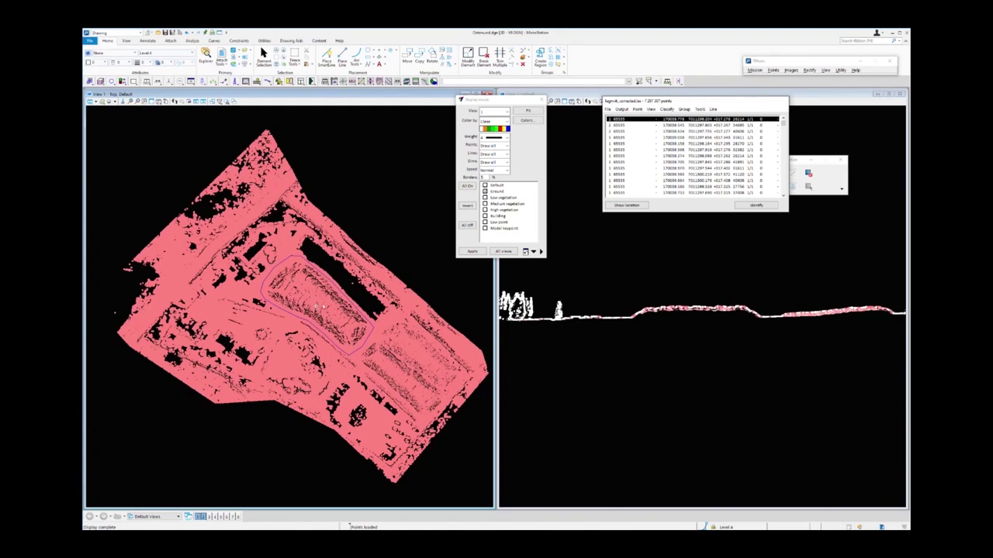
# - Close the points of lugnvik_corrected.las
pyautogui.click(608, 110)
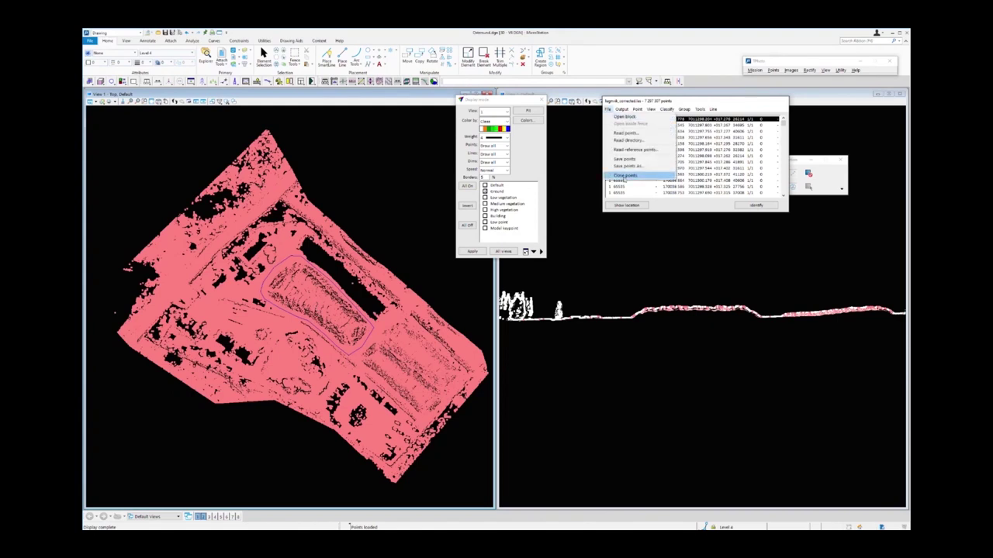
pyautogui.click(625, 176)
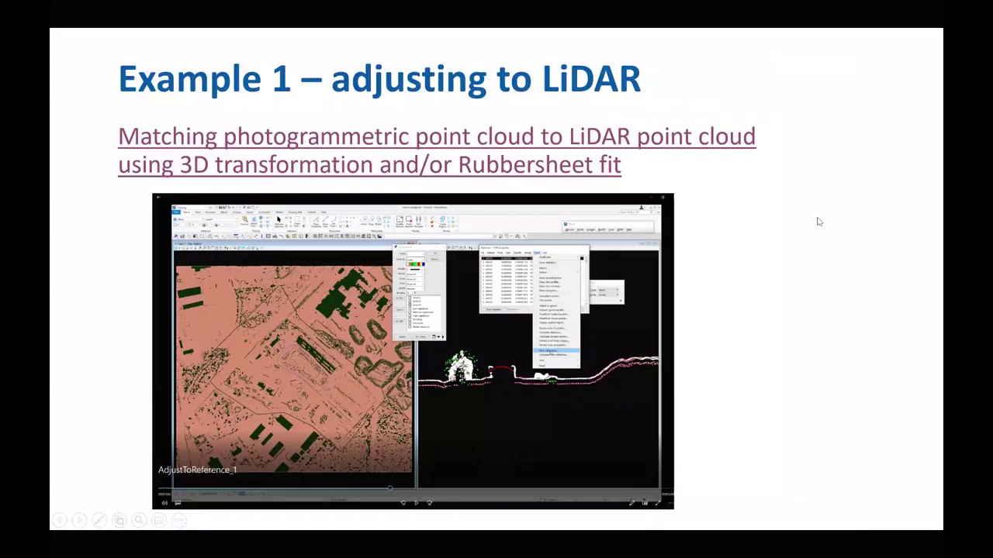
pyautogui.press('Right')
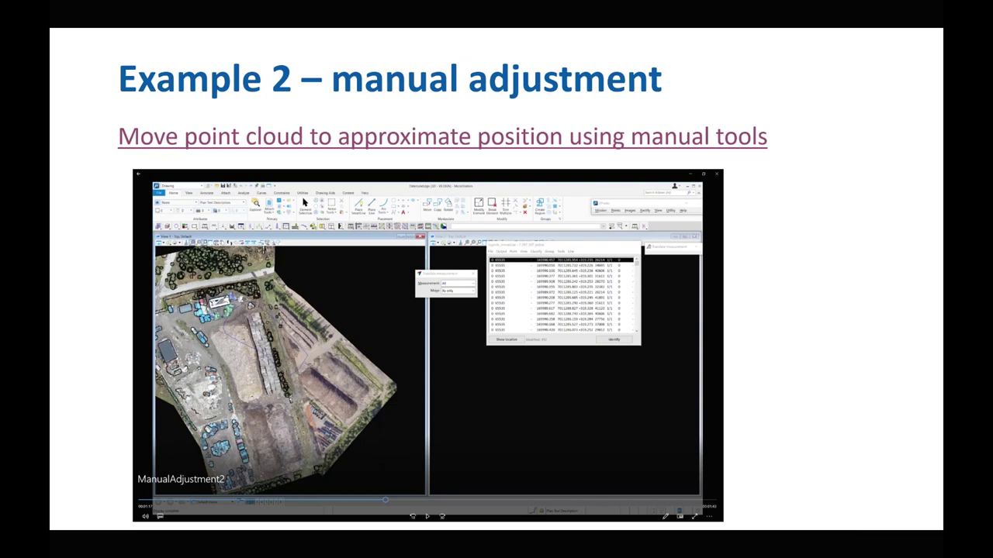
pyautogui.click(628, 138)
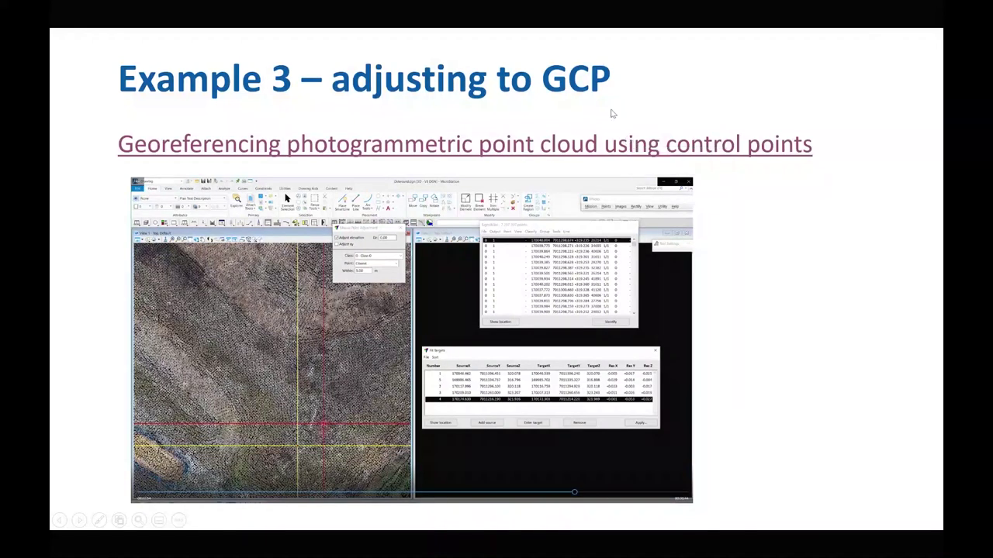
pyautogui.press('Left')
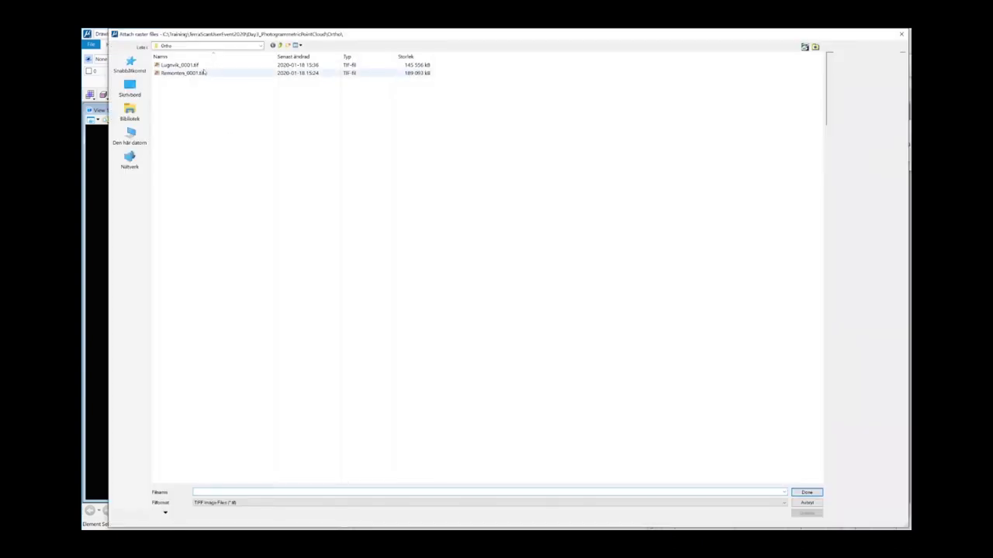
# - Attach the orthophoto Lugnvik_0001.tif as a raster reference visible only in View 1, and close the raster manager
pyautogui.click(177, 64)
pyautogui.click(807, 492)
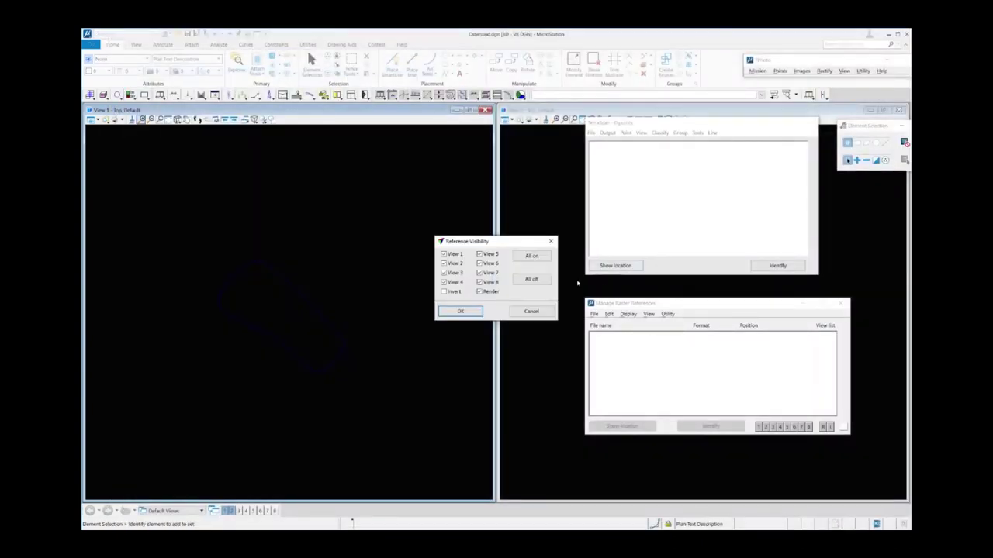
pyautogui.click(532, 279)
pyautogui.click(458, 256)
pyautogui.click(460, 311)
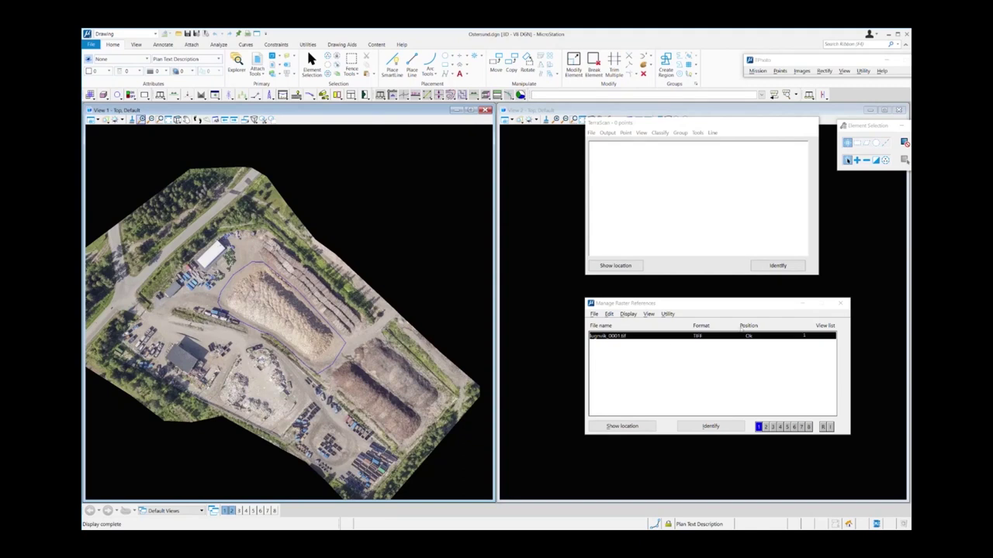
pyautogui.click(840, 303)
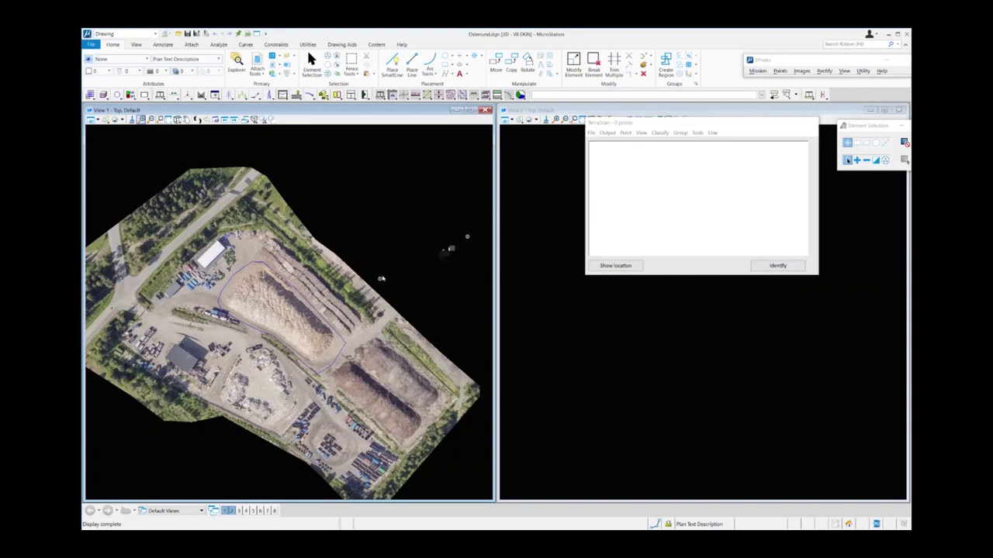
# - Read the points from lugnvik_moved.las without a WGS84 or other transformation, using line and scanner numbers from the file
pyautogui.click(591, 133)
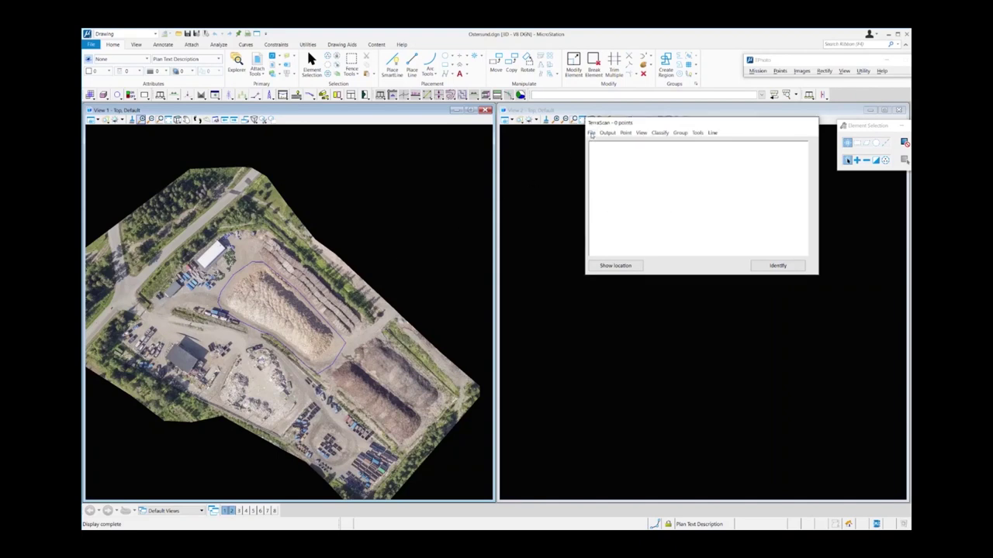
pyautogui.click(610, 159)
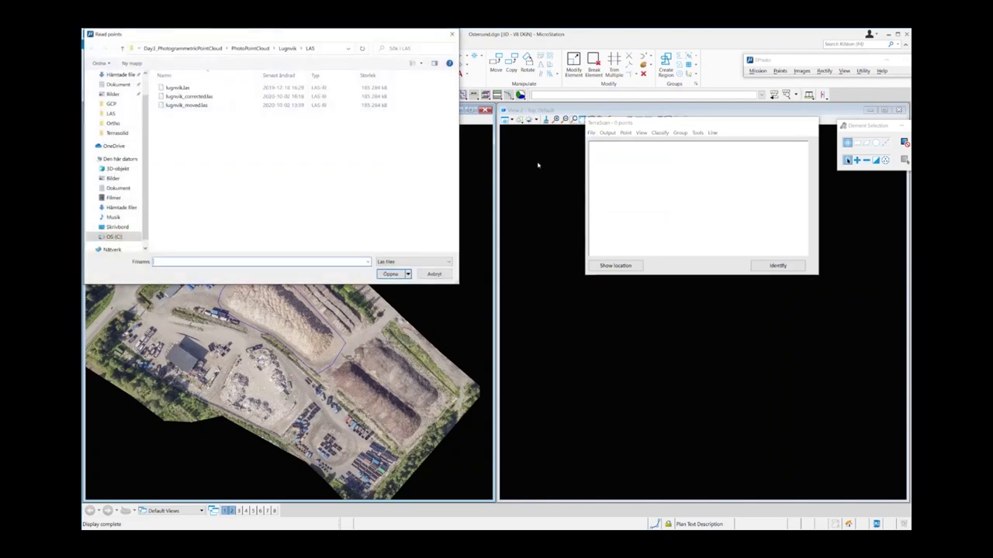
pyautogui.click(194, 105)
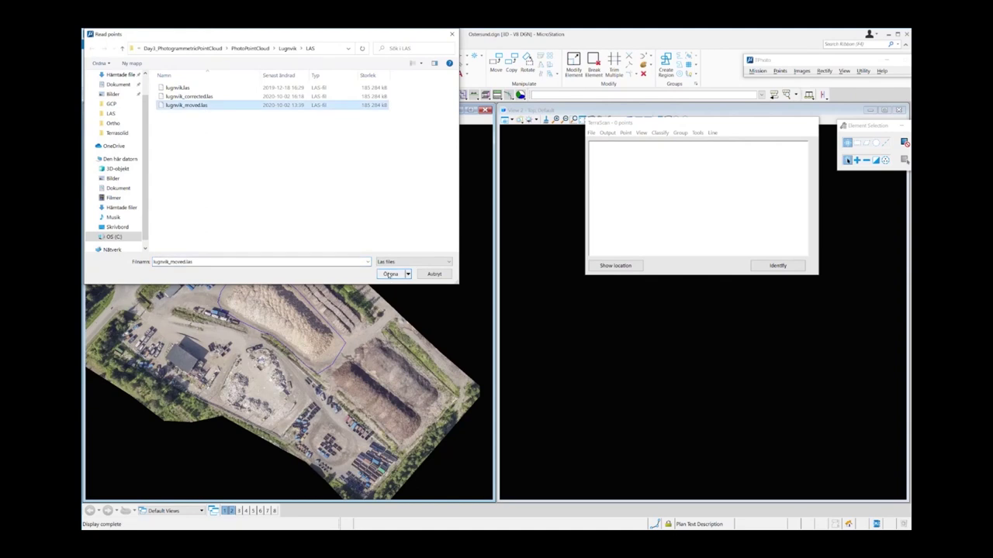
pyautogui.click(390, 275)
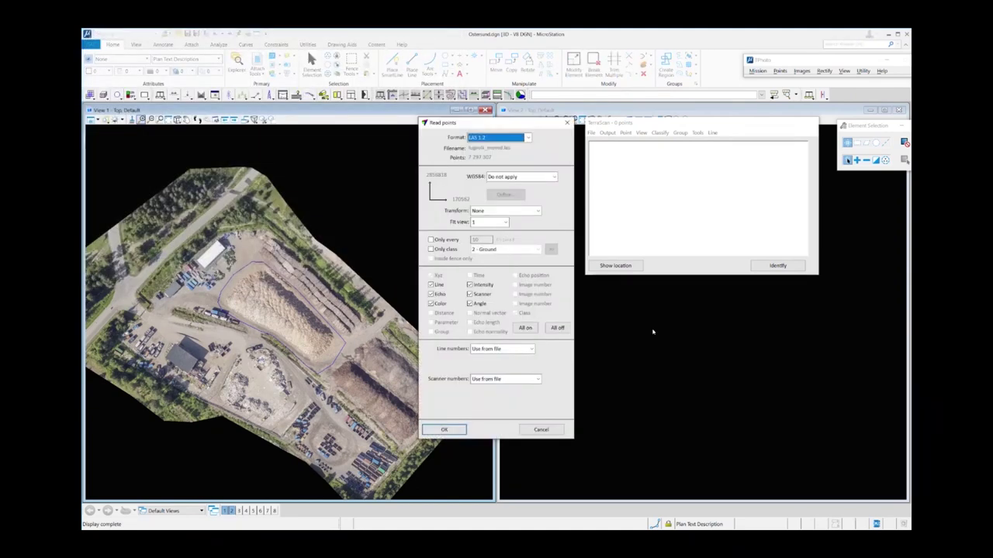
pyautogui.click(454, 429)
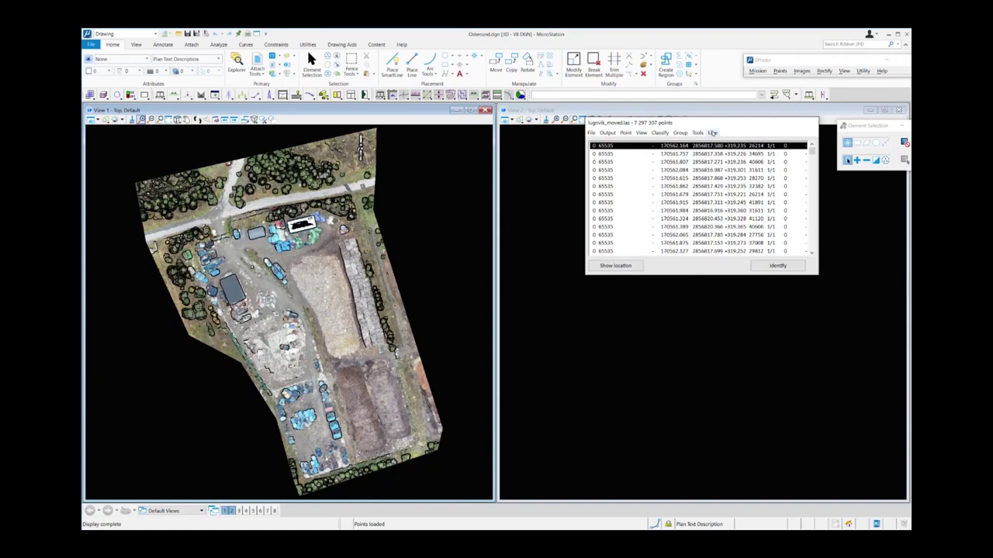
# - Translate all points in xy only, moving the white-roofed building's corner in the point cloud onto the same corner in the orthophoto
pyautogui.click(712, 132)
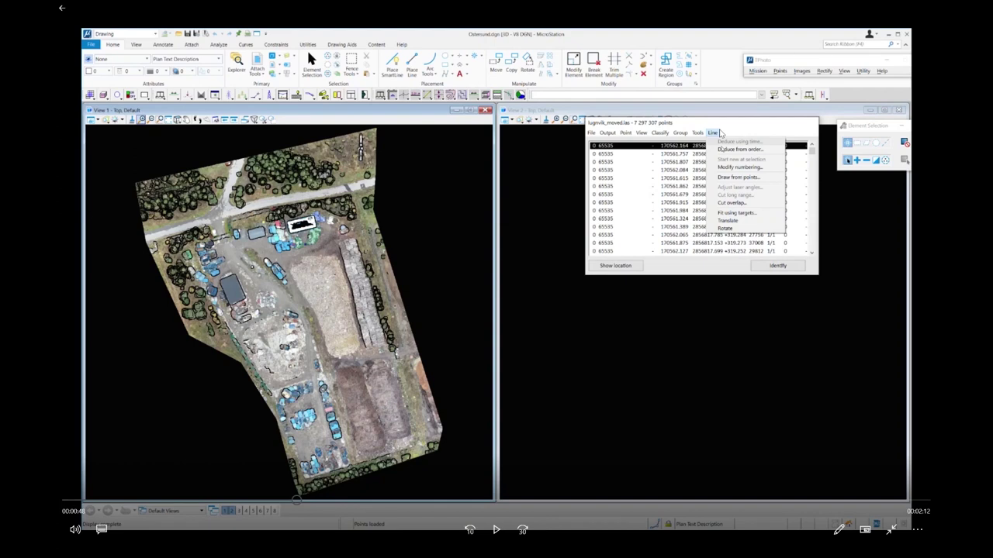
pyautogui.click(741, 222)
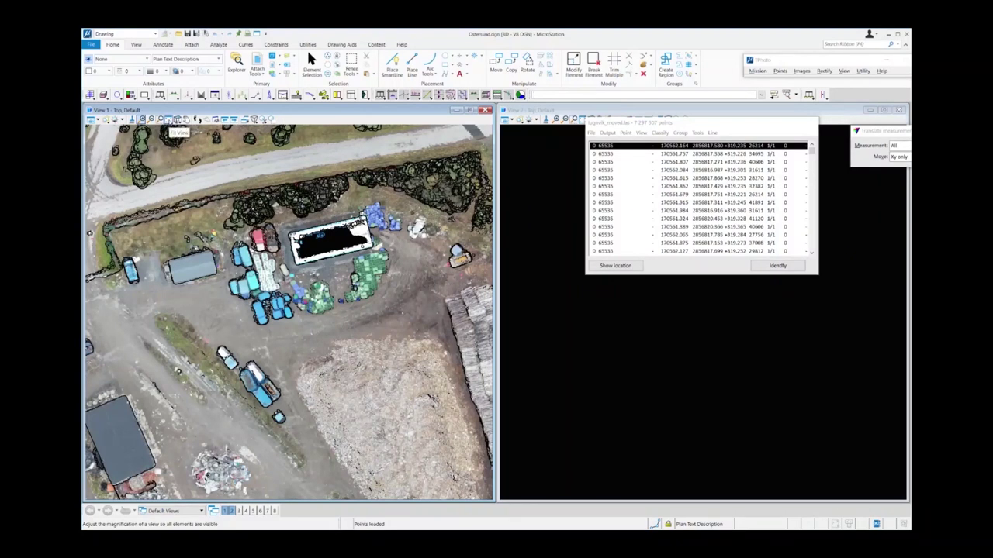
pyautogui.click(168, 120)
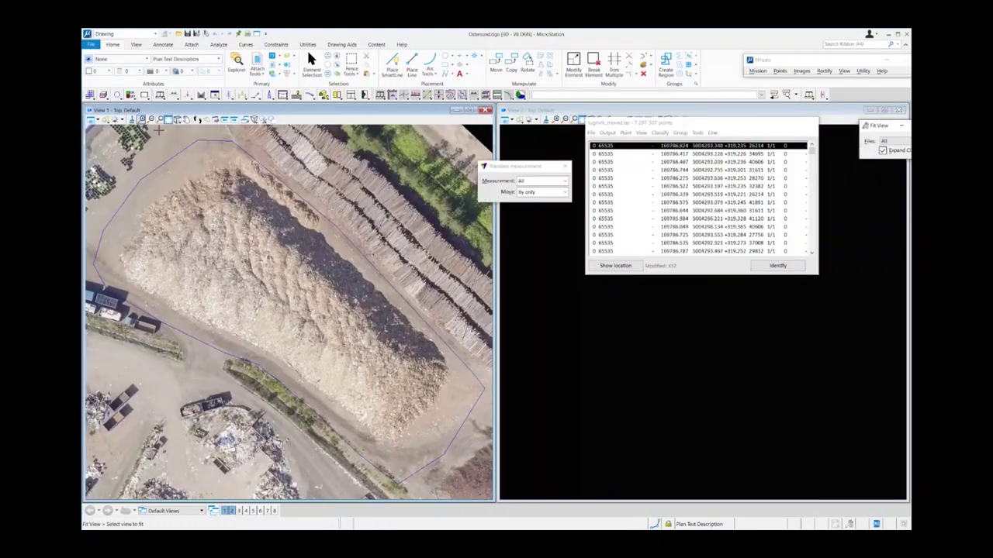
pyautogui.click(170, 213)
pyautogui.scroll(4, 120, 191)
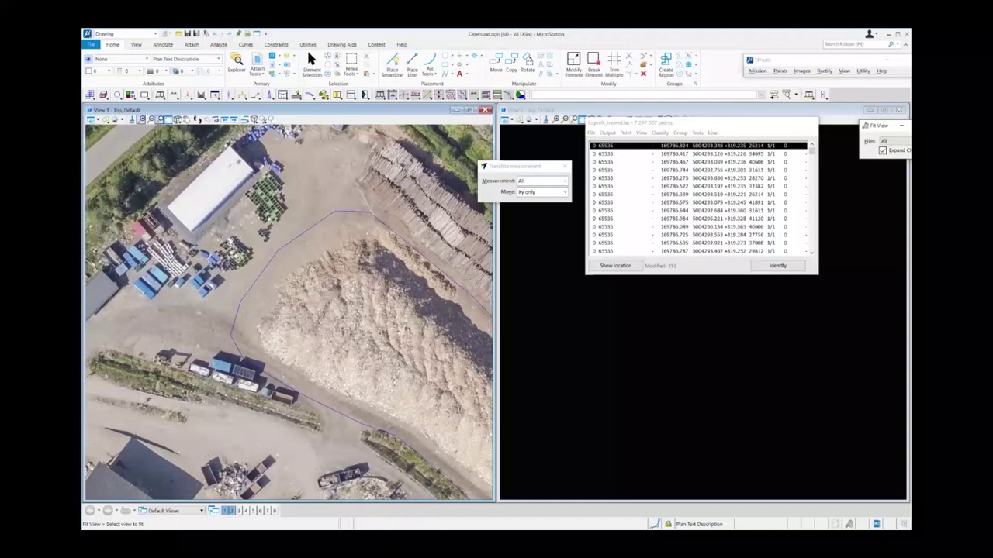
pyautogui.rightClick(167, 208)
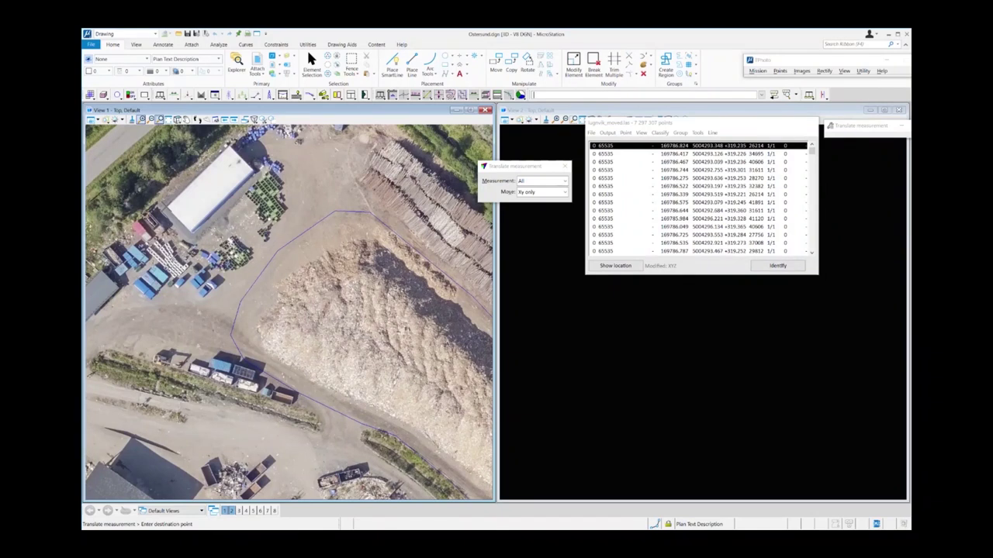
pyautogui.click(168, 208)
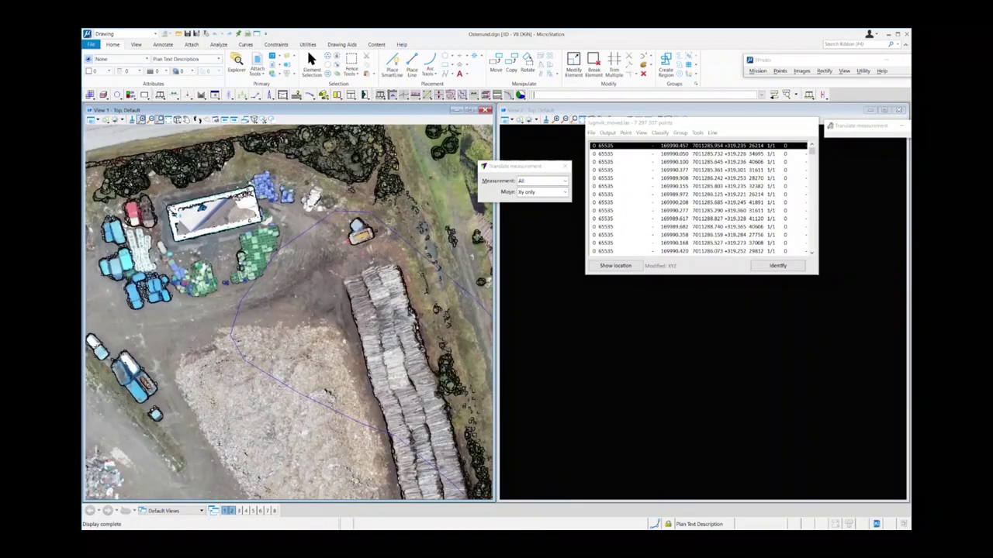
# - Change View 1's point display to color by Class with line weight 0 and apply it
pyautogui.scroll(-2, 167, 207)
pyautogui.scroll(-2, 167, 208)
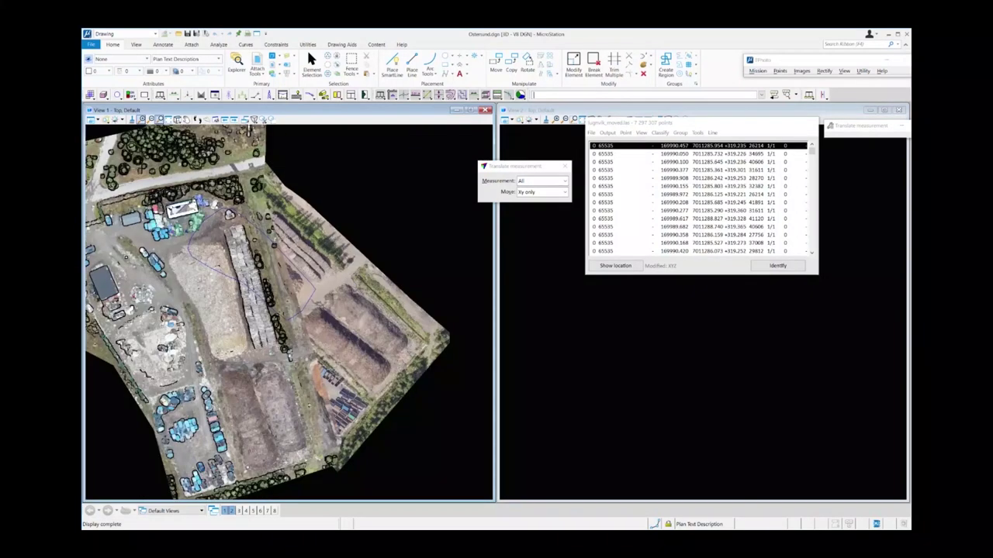
pyautogui.scroll(3, 167, 207)
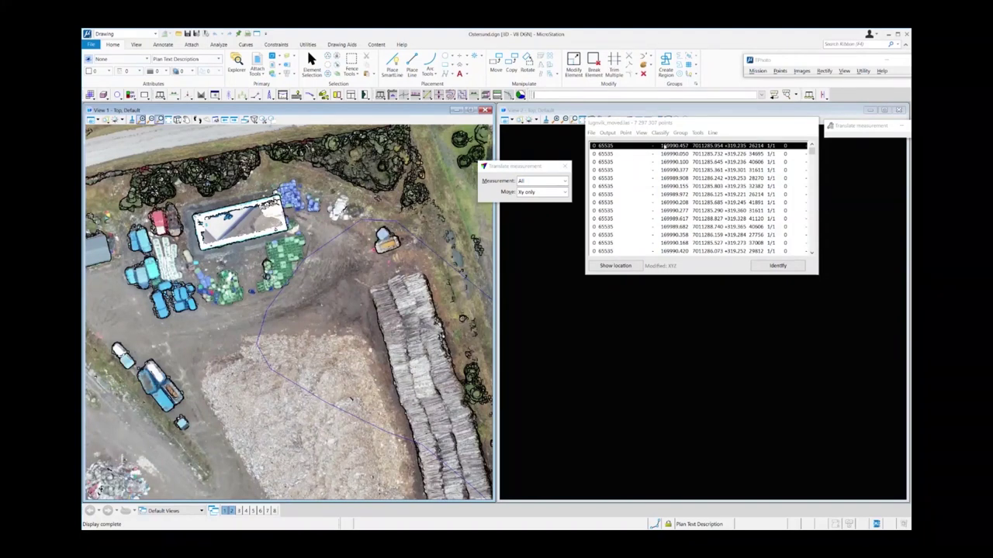
pyautogui.click(641, 133)
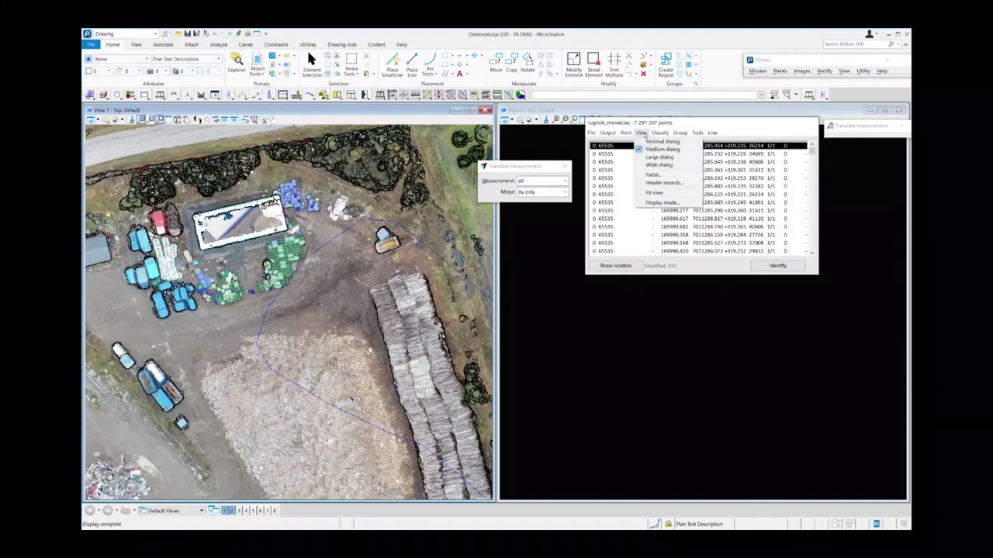
pyautogui.click(661, 204)
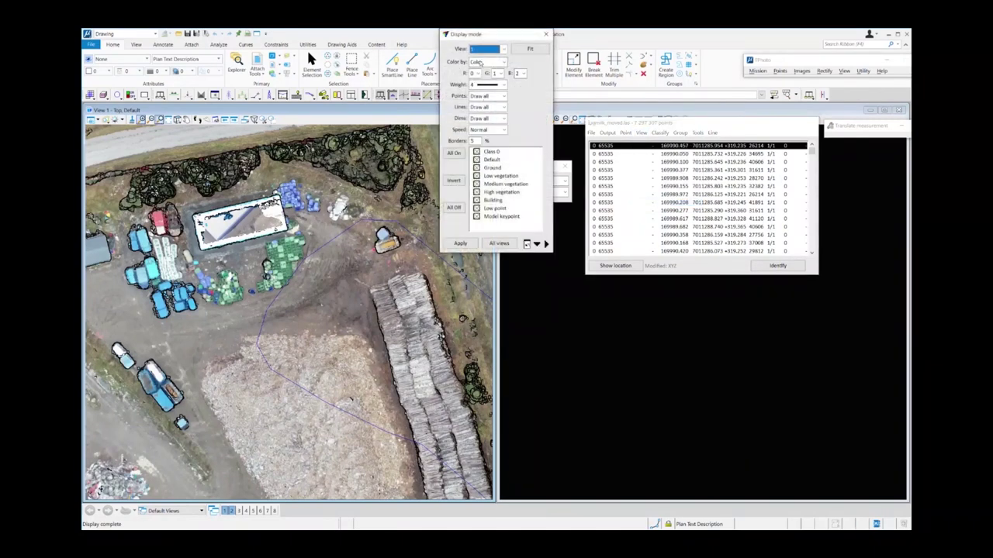
pyautogui.click(479, 62)
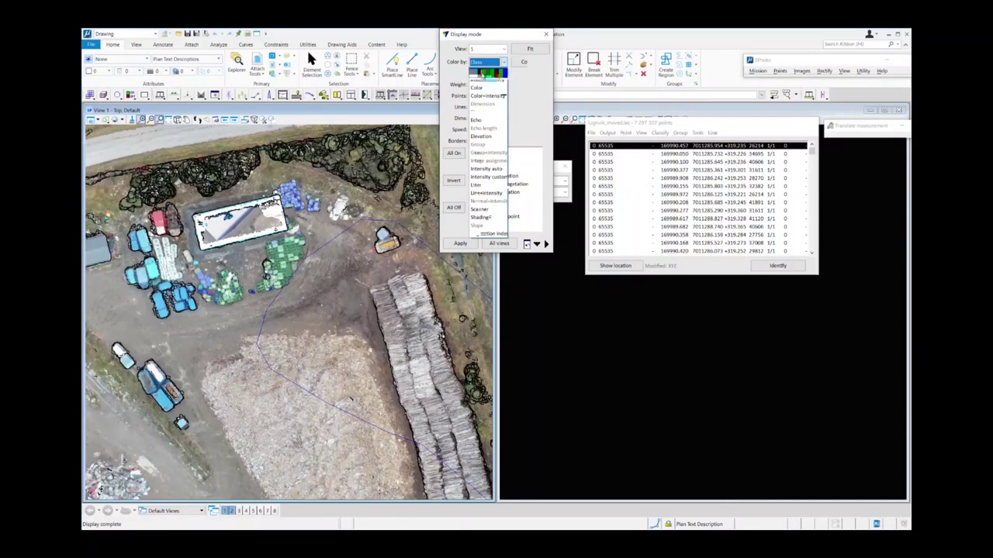
pyautogui.click(480, 104)
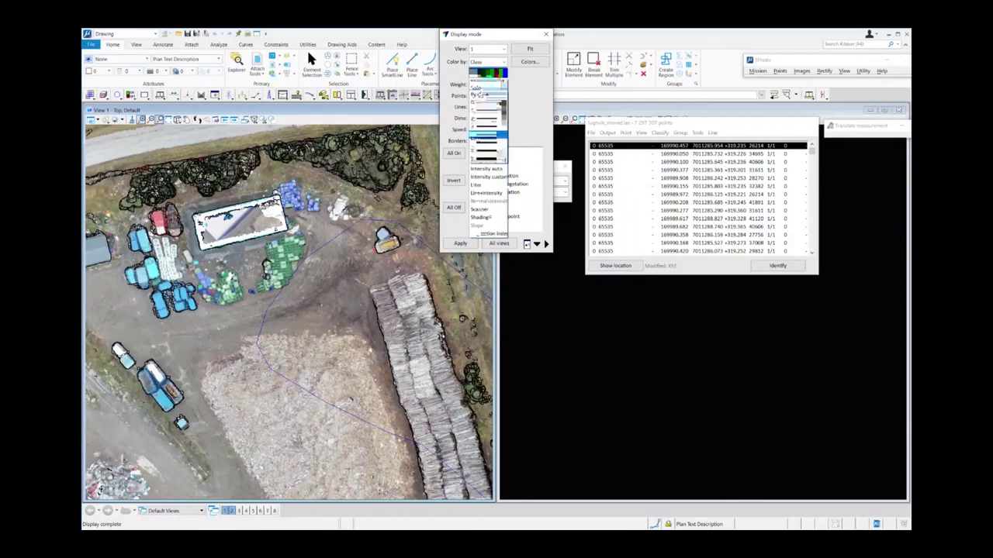
pyautogui.click(469, 243)
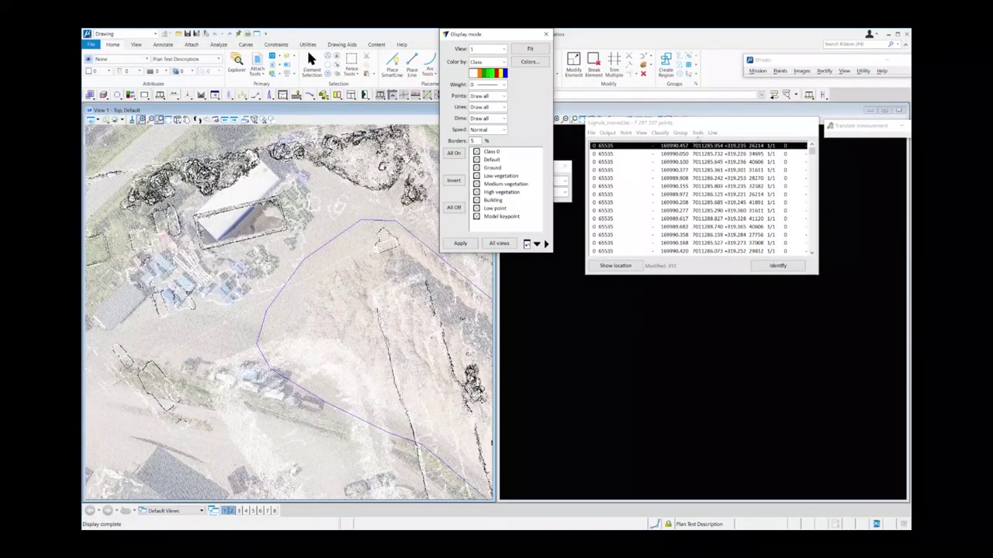
# - Rotate all points to align the point cloud's white-roofed building with the same building in the orthophoto, and close the rotation settings
pyautogui.click(712, 133)
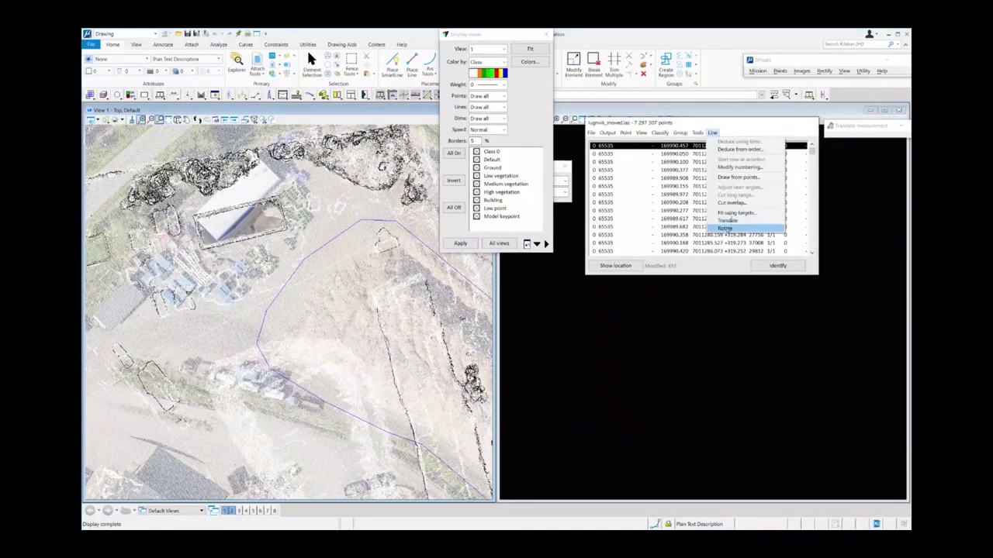
pyautogui.click(725, 228)
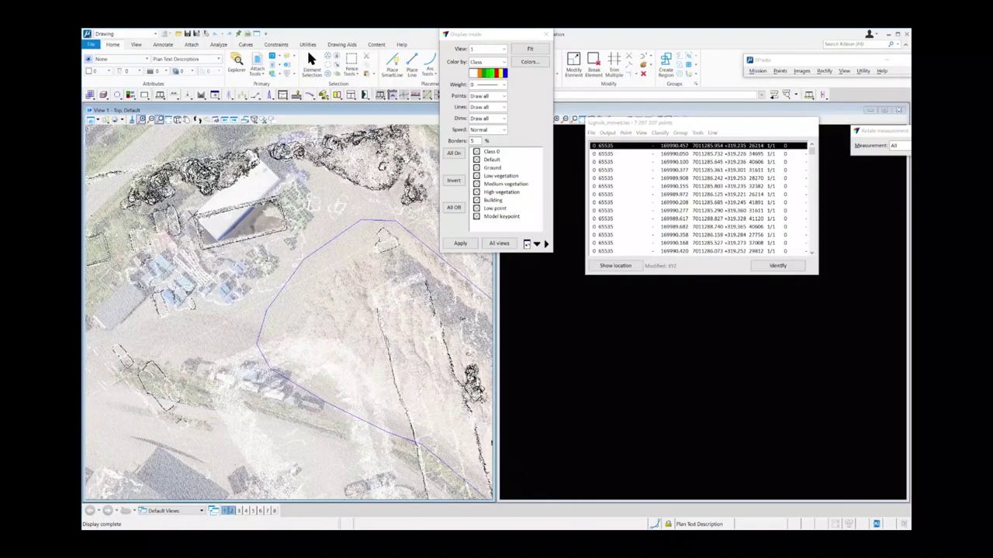
pyautogui.moveTo(875, 130); pyautogui.dragTo(466, 219)
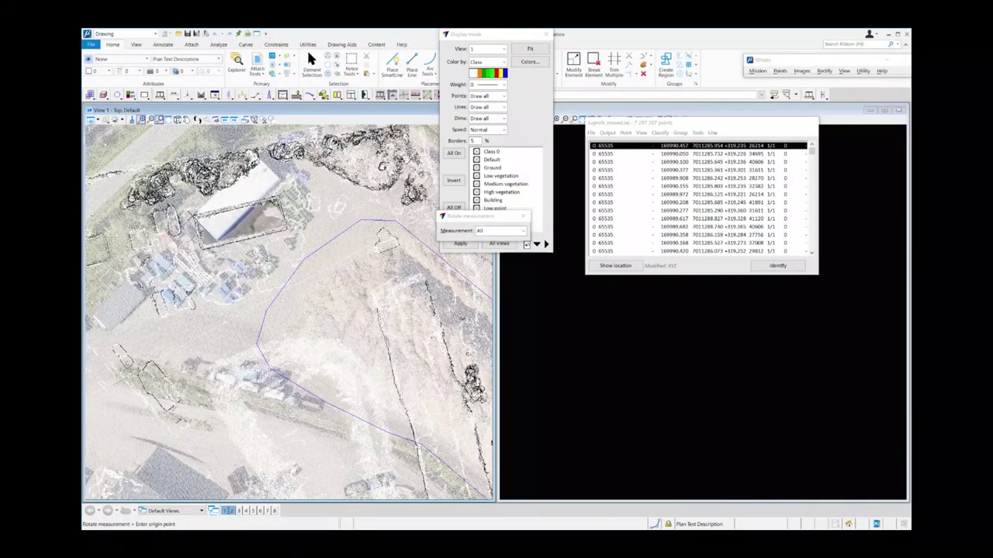
pyautogui.click(491, 442)
pyautogui.scroll(3, 248, 155)
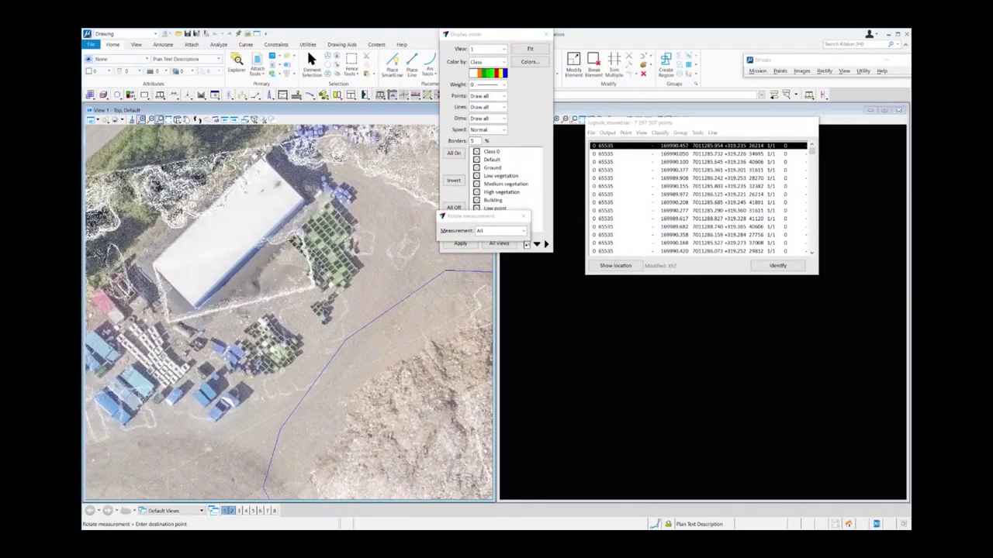
pyautogui.click(382, 149)
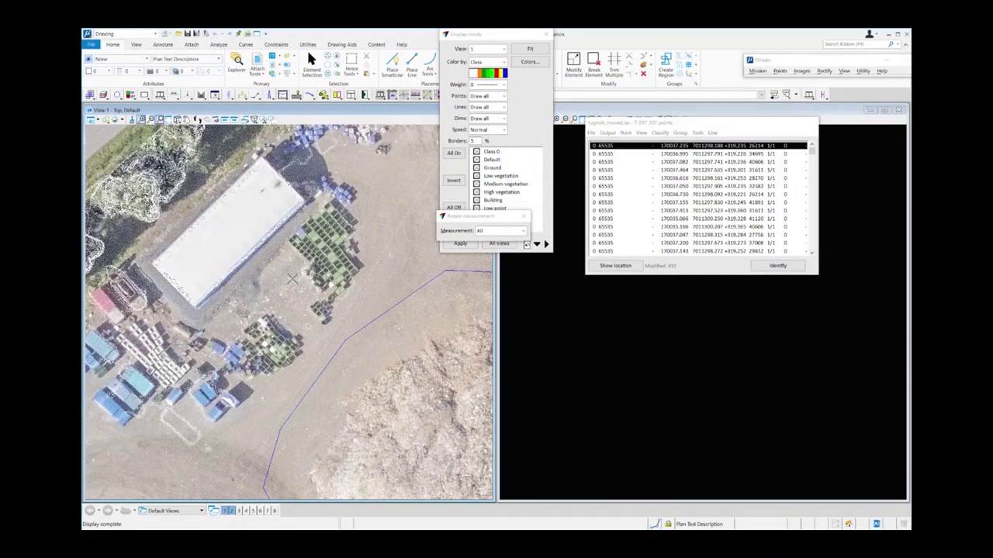
pyautogui.scroll(-2, 292, 279)
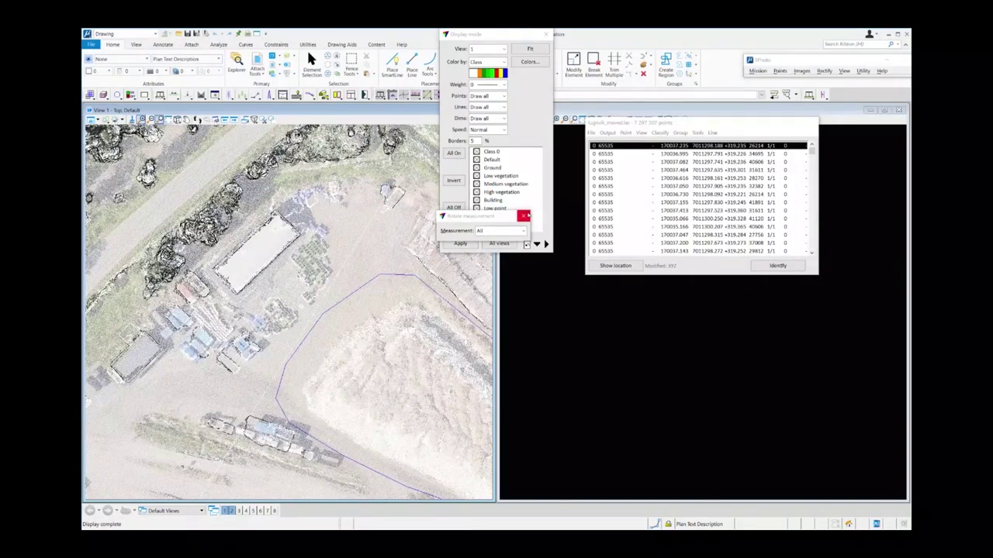
pyautogui.click(524, 215)
# - Switch View 1's point display back to color by Color, apply it, and close the display mode settings
pyautogui.click(490, 62)
pyautogui.click(487, 88)
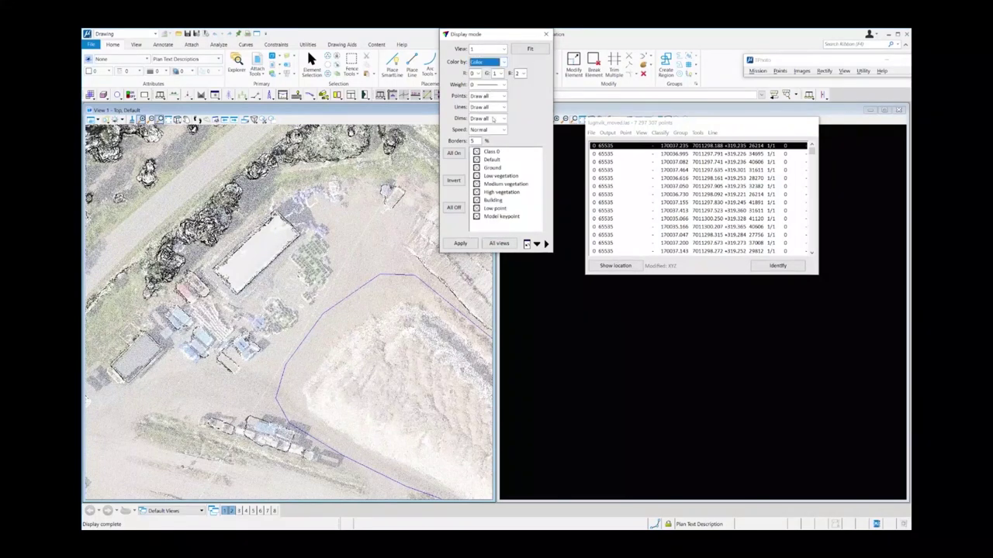
pyautogui.click(460, 244)
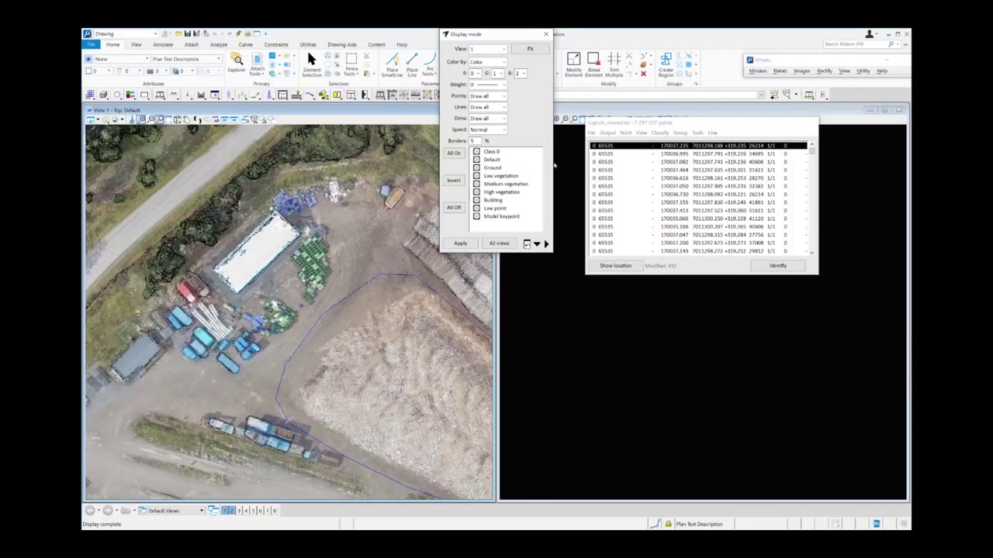
pyautogui.moveTo(497, 35); pyautogui.dragTo(576, 200)
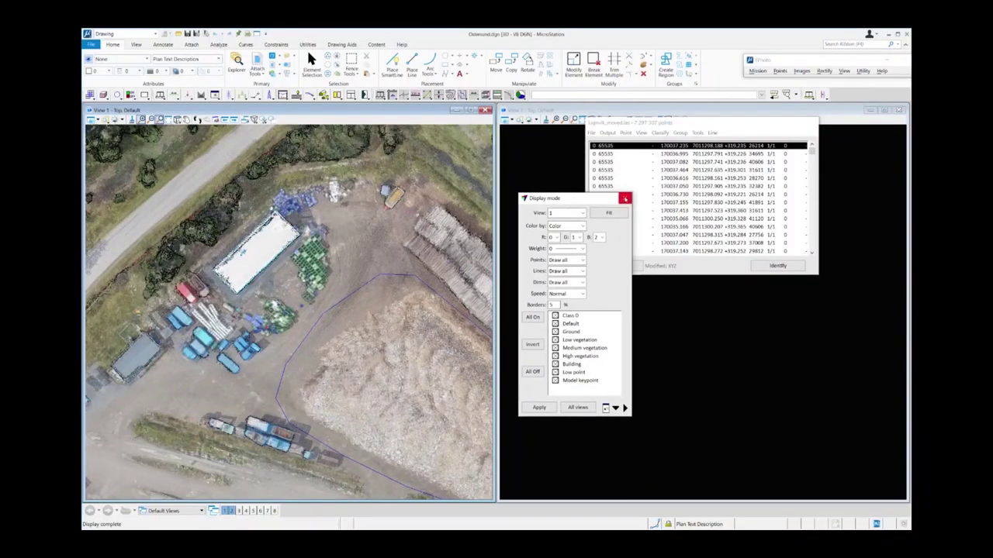
pyautogui.click(625, 199)
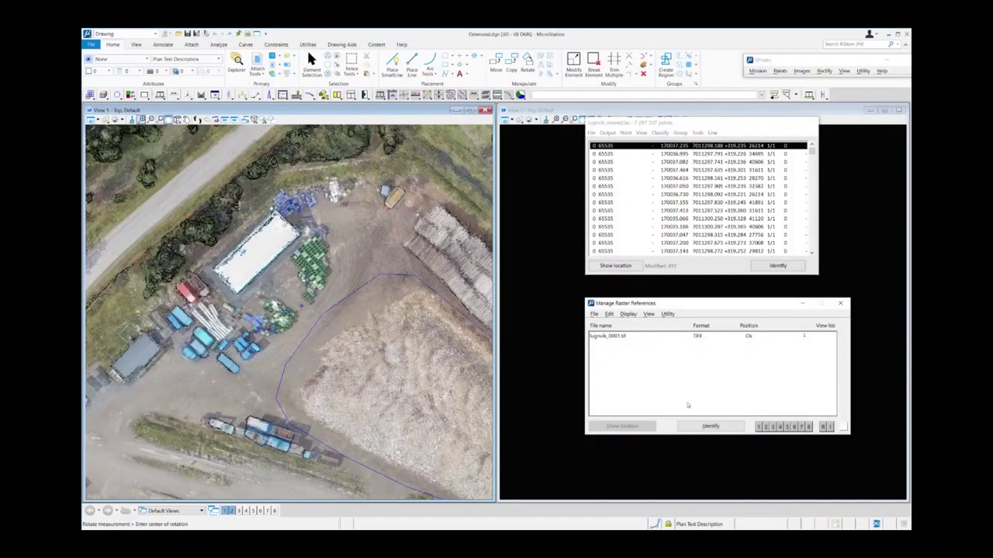
# - Turn off the orthophoto lugnvik_0001.tif in View 1, leaving only the point cloud displayed
pyautogui.click(667, 337)
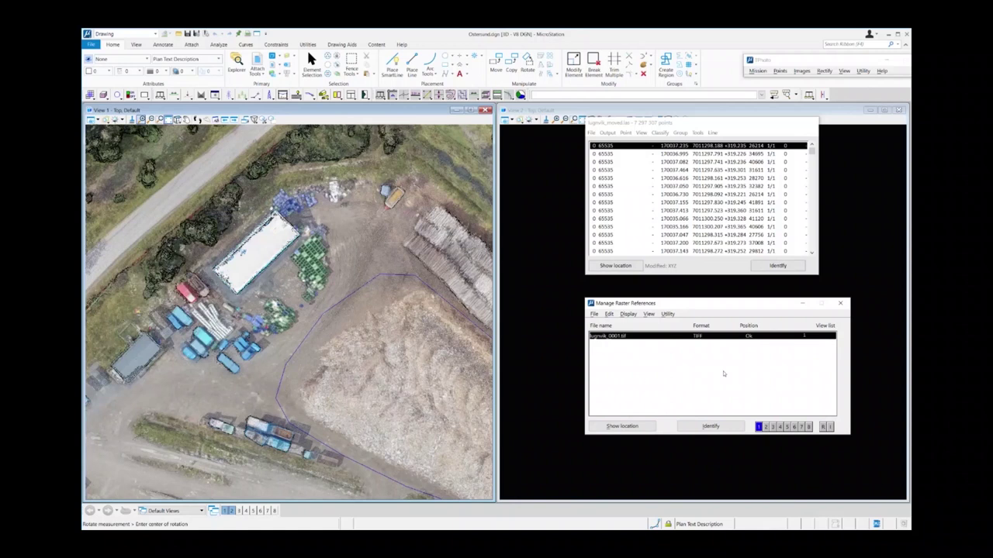
pyautogui.click(759, 427)
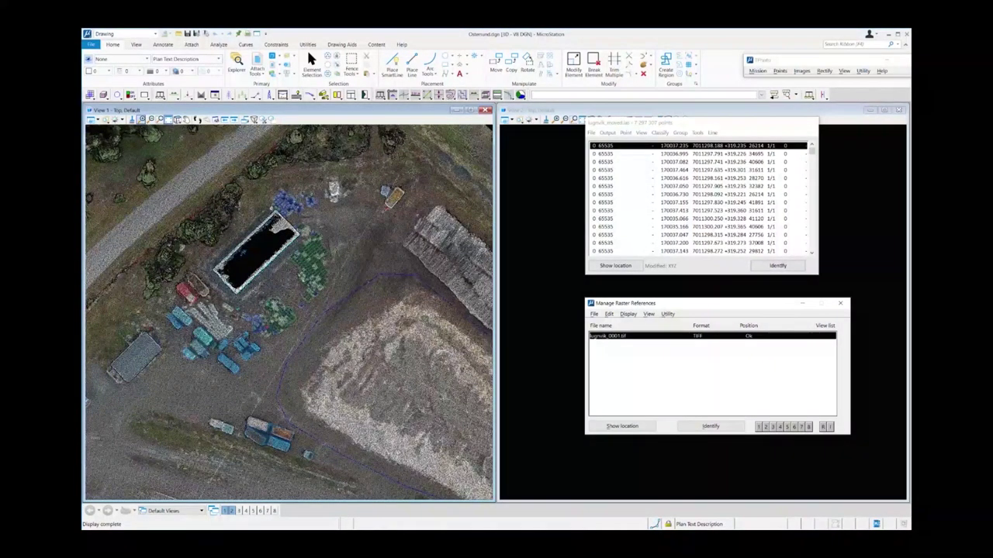
pyautogui.click(932, 6)
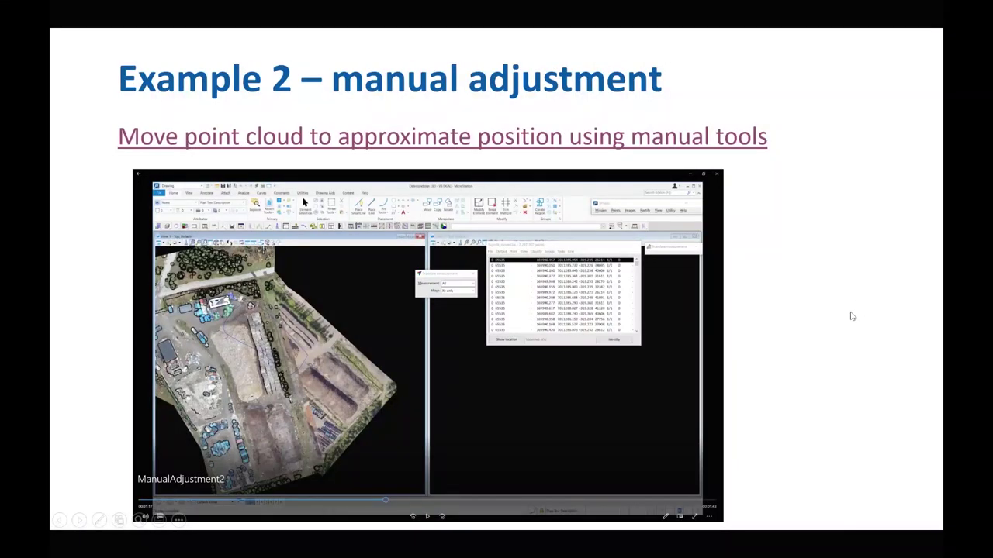
pyautogui.click(852, 315)
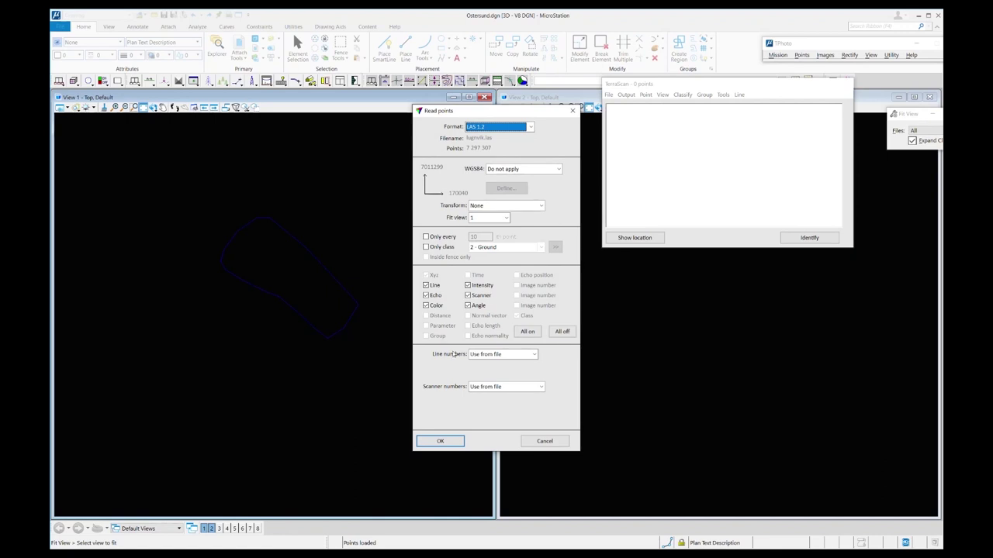
# - Read the points from lugnvik.las without a WGS84 or other transformation, and view the statistics of the loaded points
pyautogui.click(440, 442)
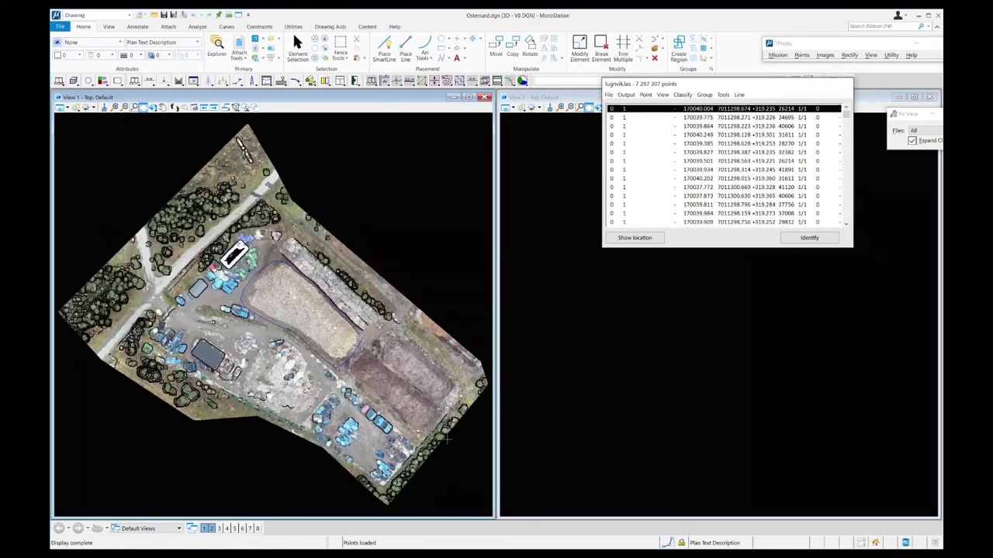
pyautogui.click(723, 94)
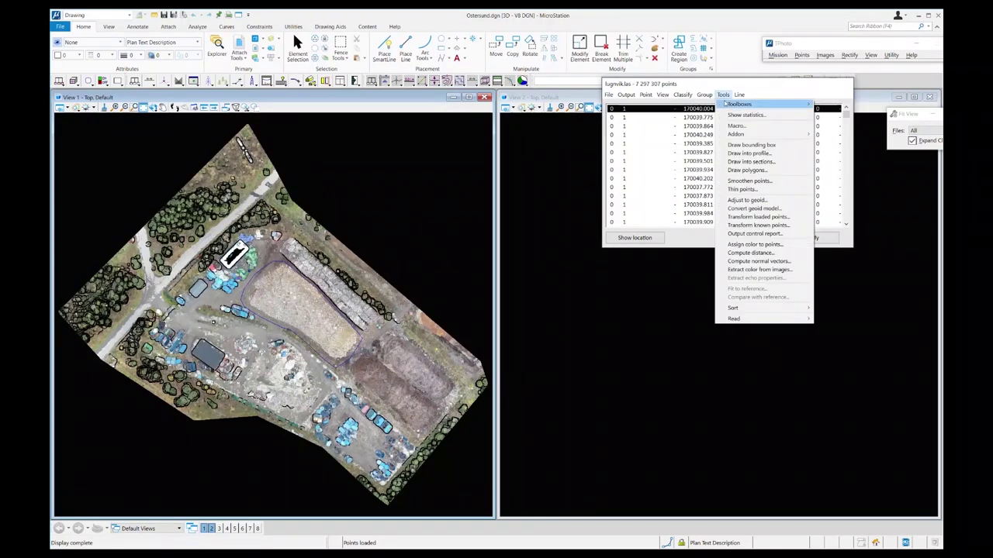
pyautogui.click(746, 114)
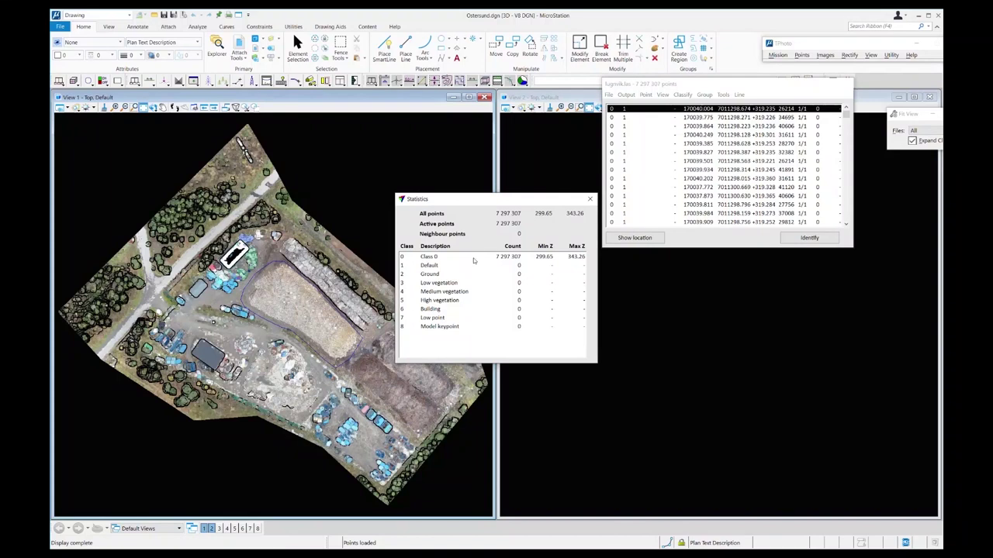
pyautogui.click(590, 200)
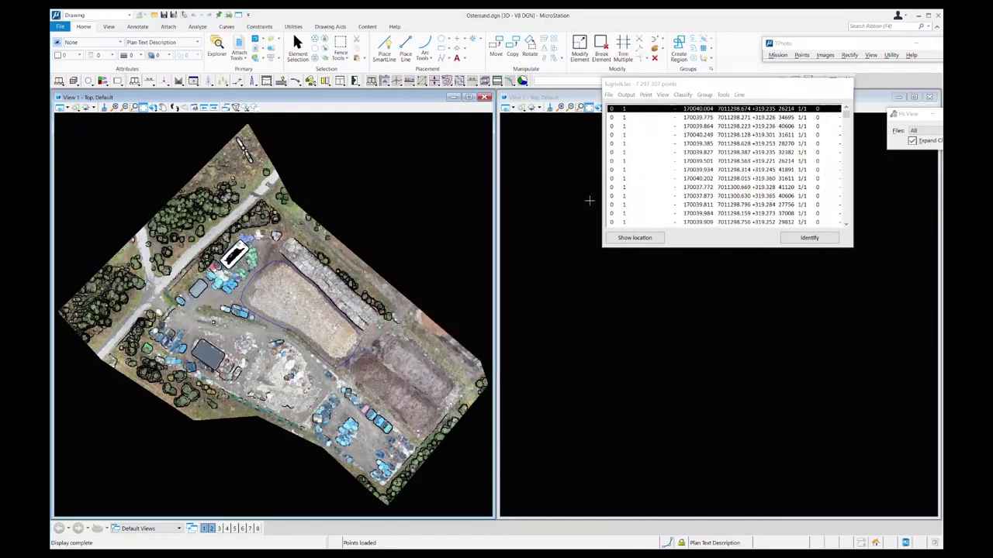
# - Start fitting the points using targets with the Manual entry method
pyautogui.click(739, 95)
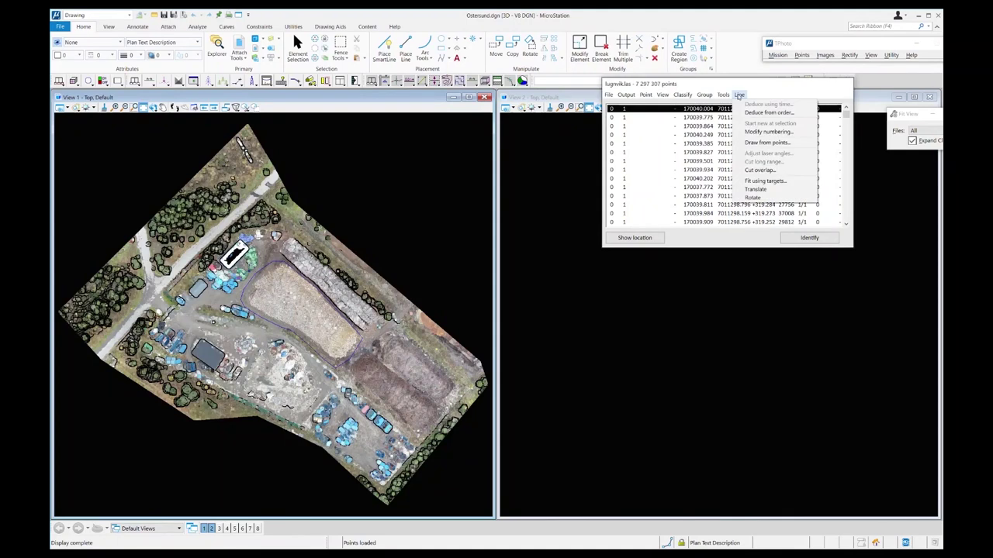
pyautogui.click(765, 180)
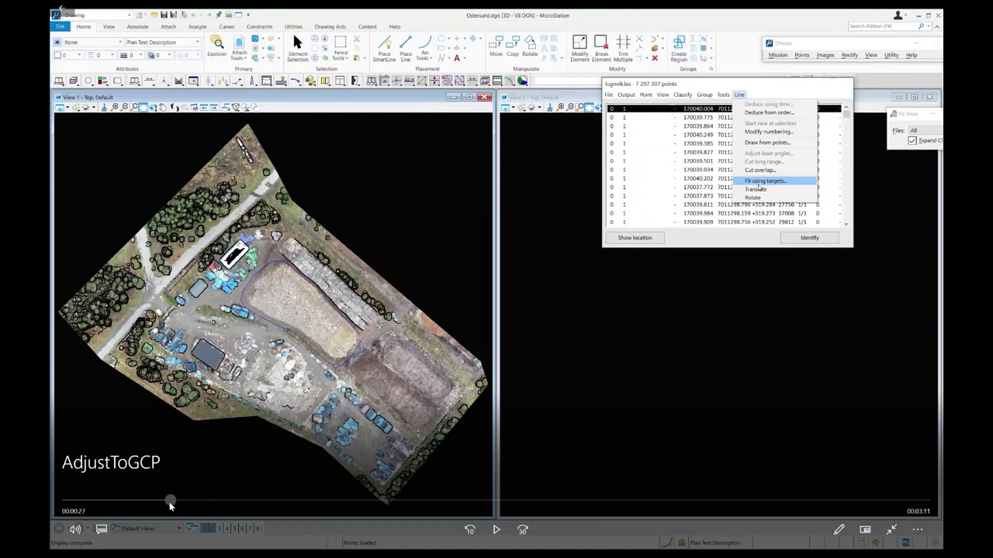
pyautogui.click(169, 502)
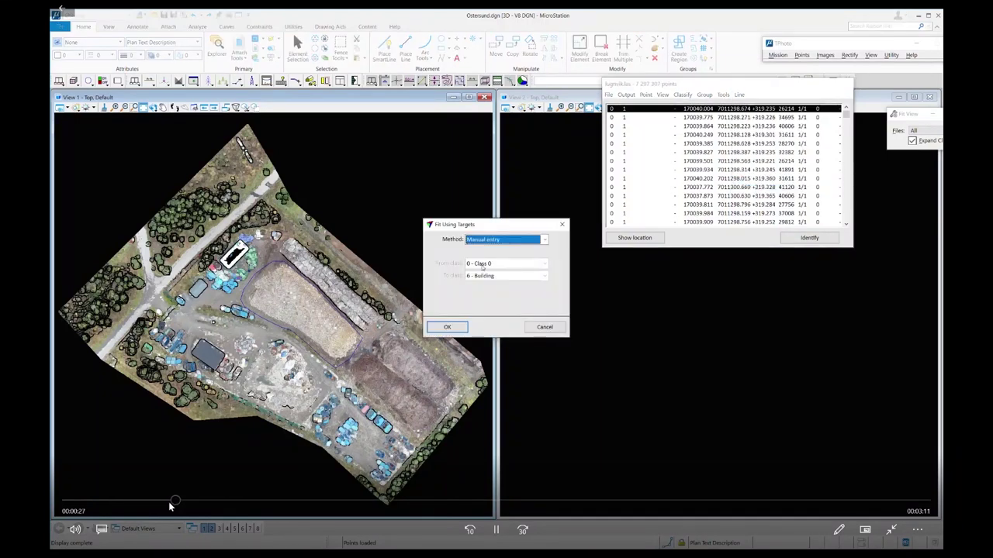
pyautogui.press('space')
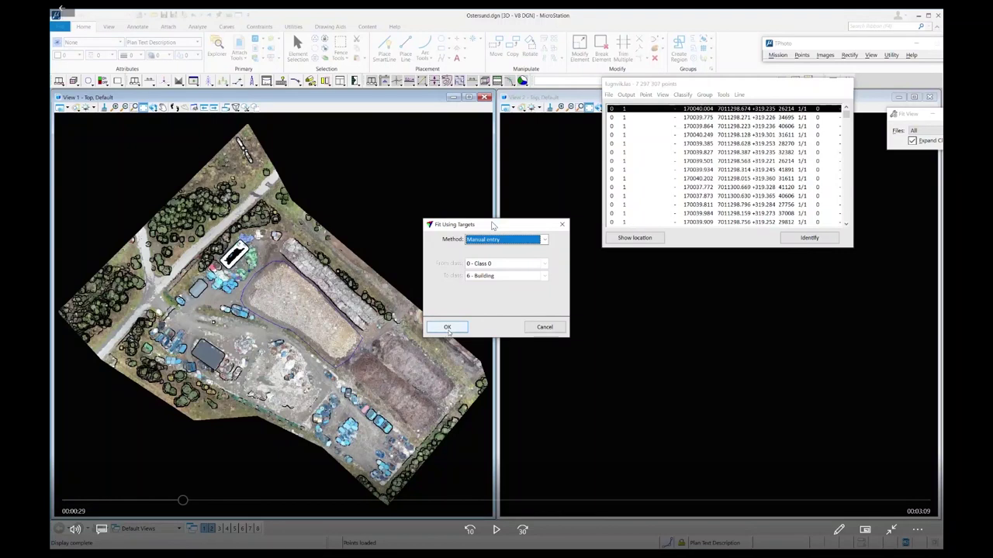
pyautogui.click(447, 329)
pyautogui.moveTo(341, 226); pyautogui.dragTo(547, 297)
# - Add a source point on the pink ground mark near the yellow container, and select its row in the target list
pyautogui.scroll(2, 268, 233)
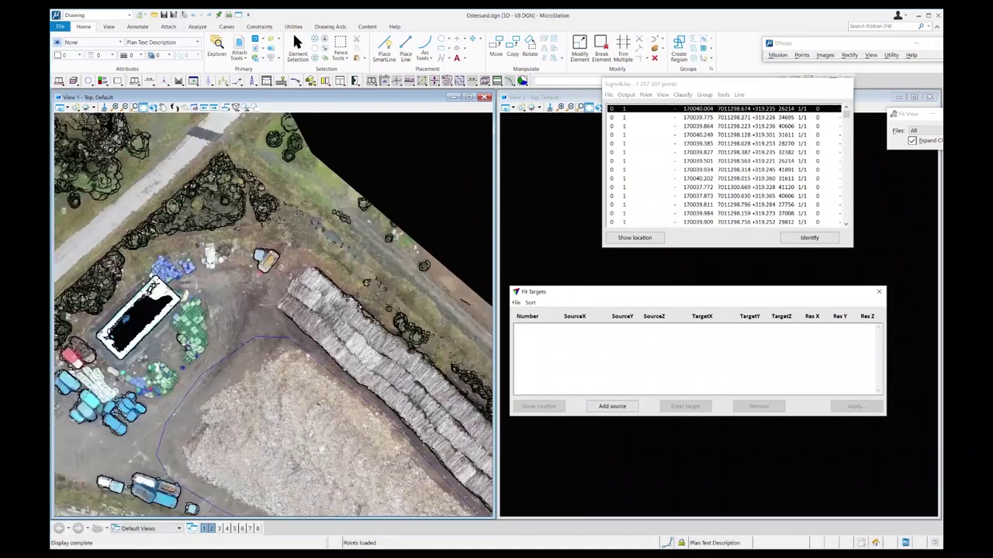
pyautogui.scroll(3, 278, 263)
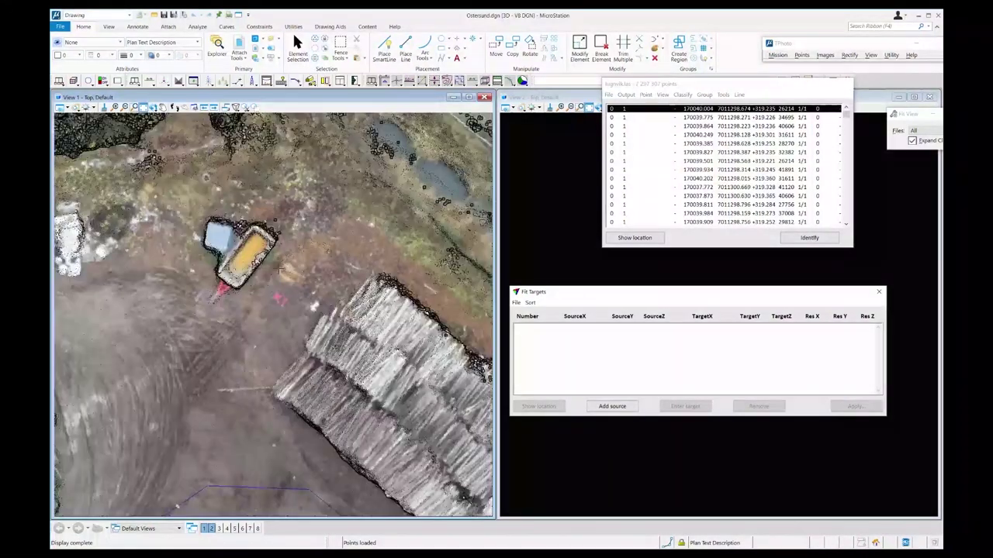
pyautogui.scroll(2, 273, 286)
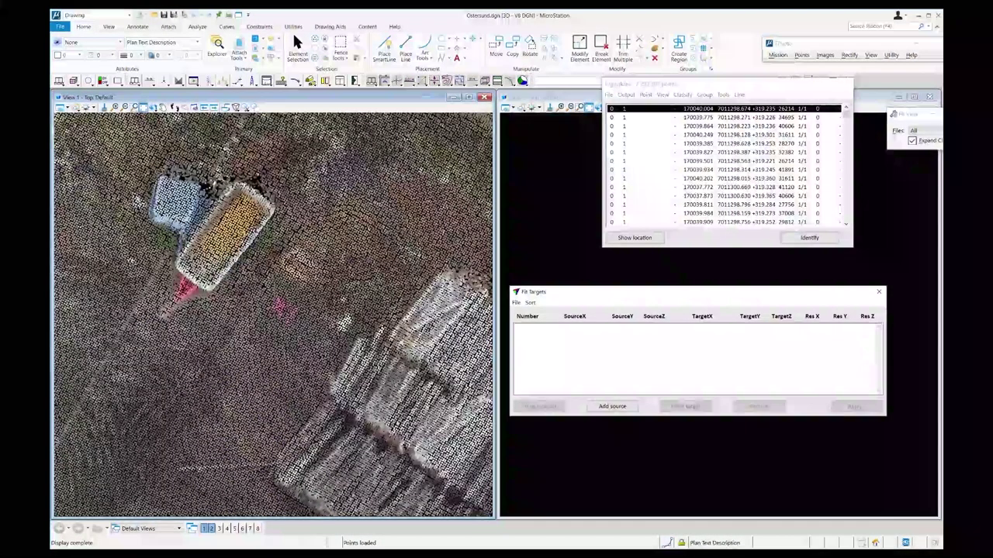
pyautogui.click(612, 406)
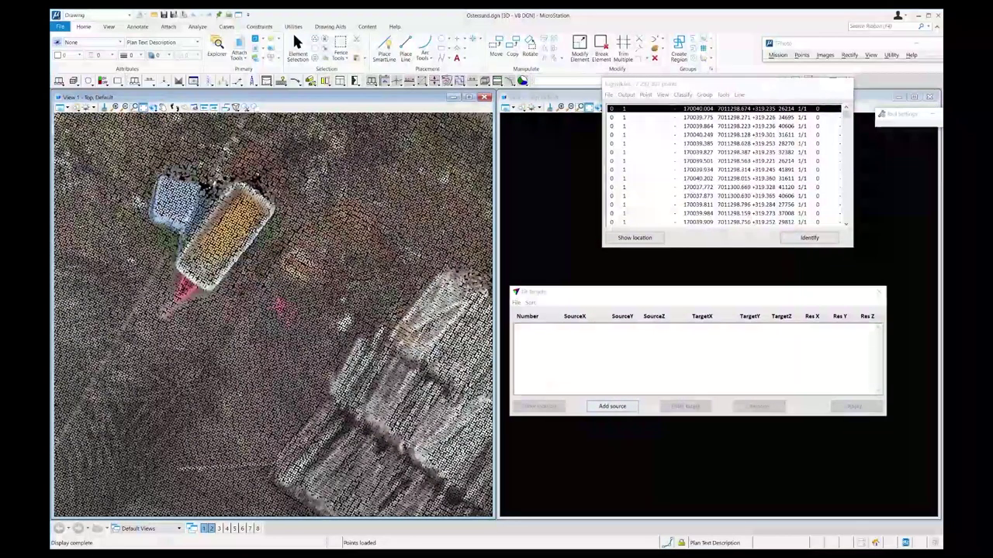
pyautogui.click(279, 308)
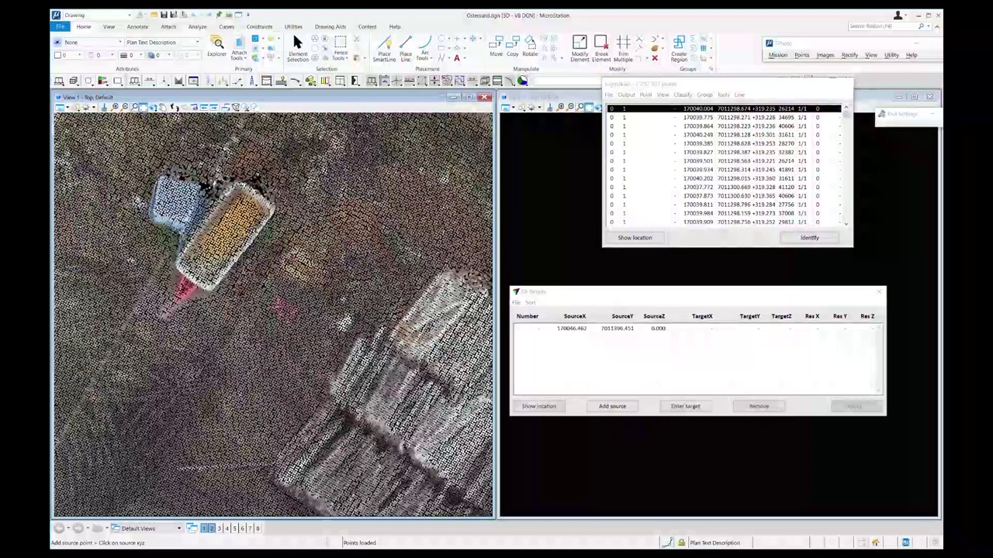
pyautogui.click(659, 332)
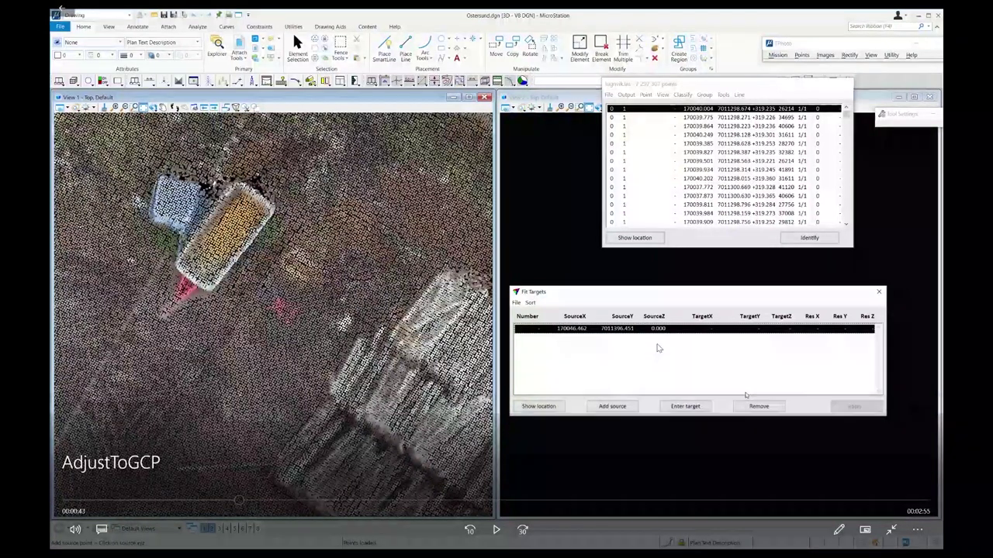
# - Add the first source point on the pink mark near the yellow container, adjusting its elevation to the closest Class 0 point within 5.00 m
pyautogui.press('space')
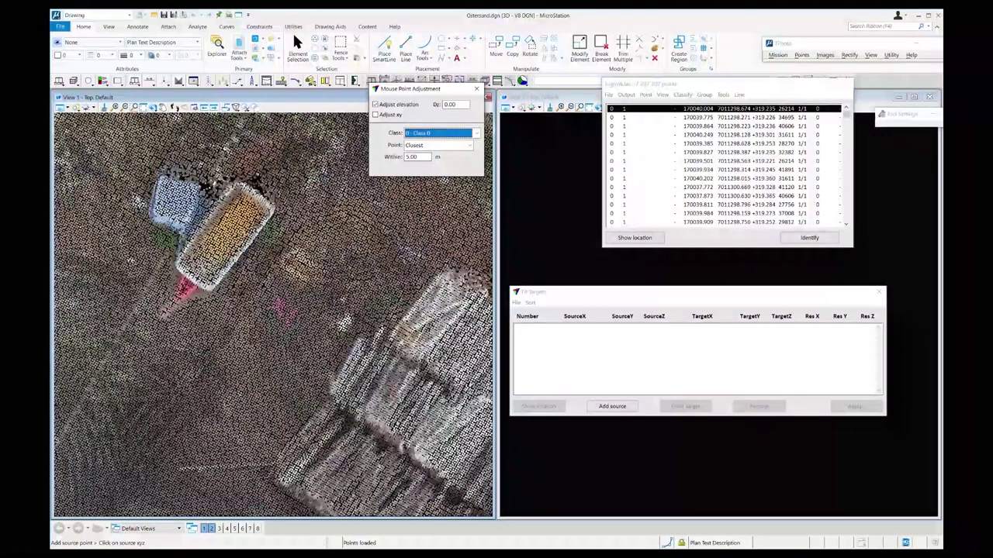
pyautogui.click(657, 348)
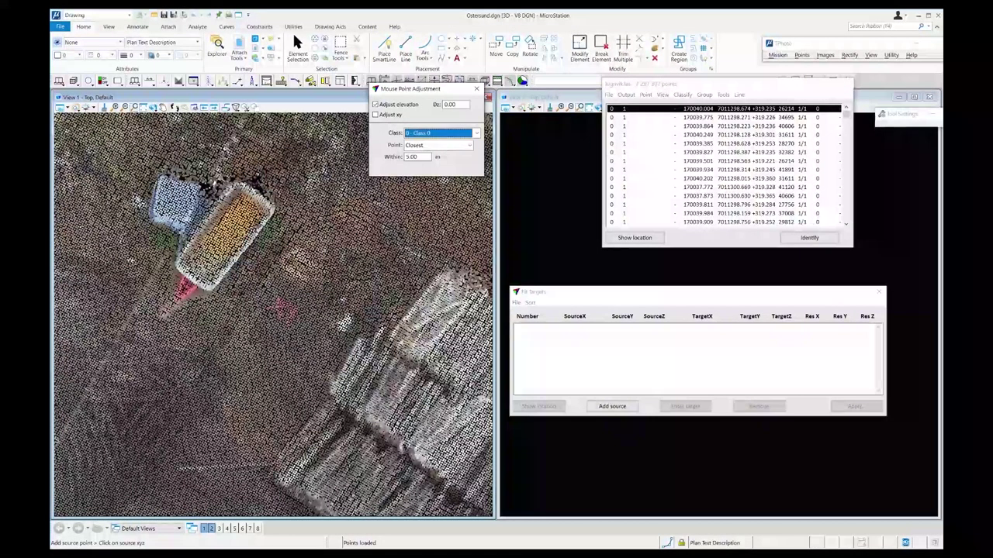
pyautogui.click(125, 244)
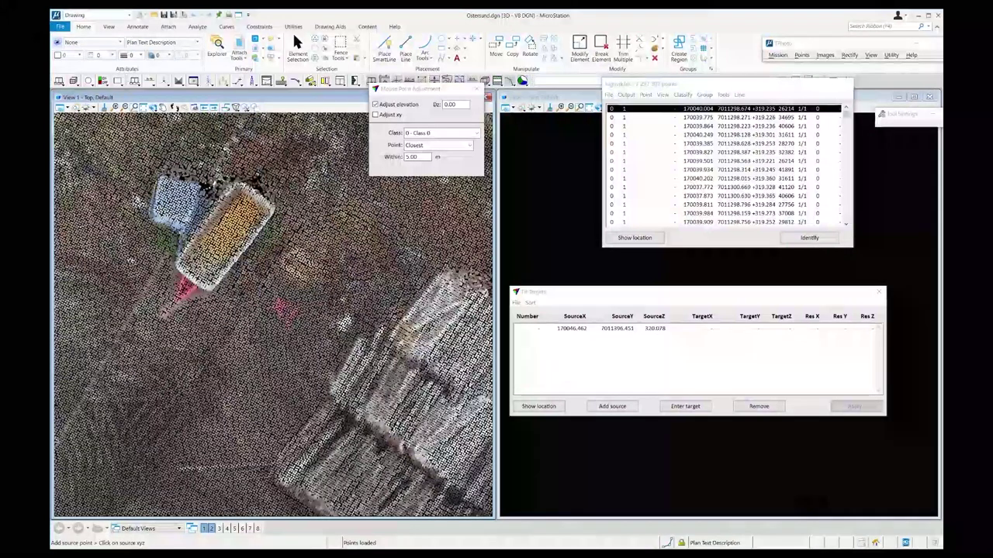
# - Add a second source point on the pink ground mark beside the white and blue object above the grassy strip
pyautogui.scroll(-3, 362, 452)
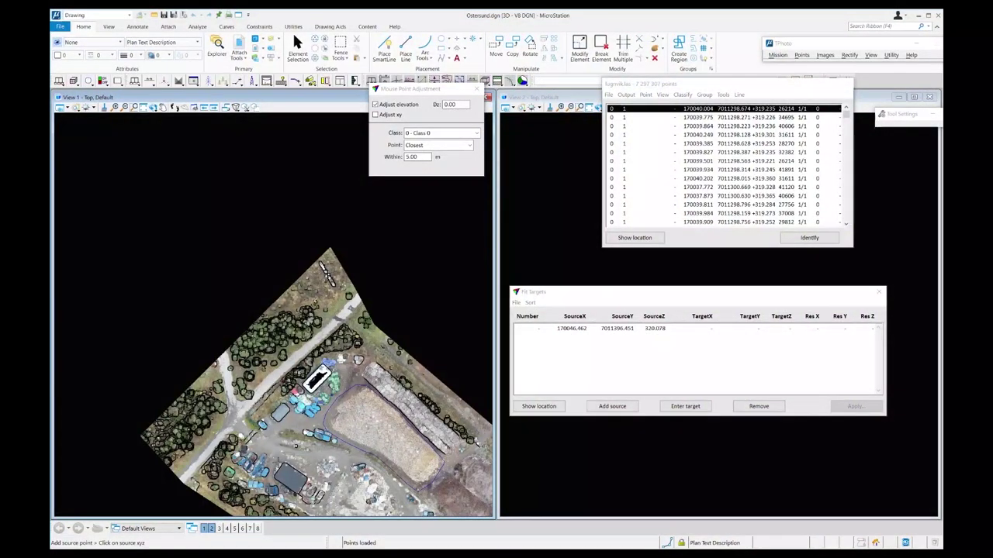
pyautogui.scroll(2, 287, 449)
pyautogui.scroll(5, 311, 414)
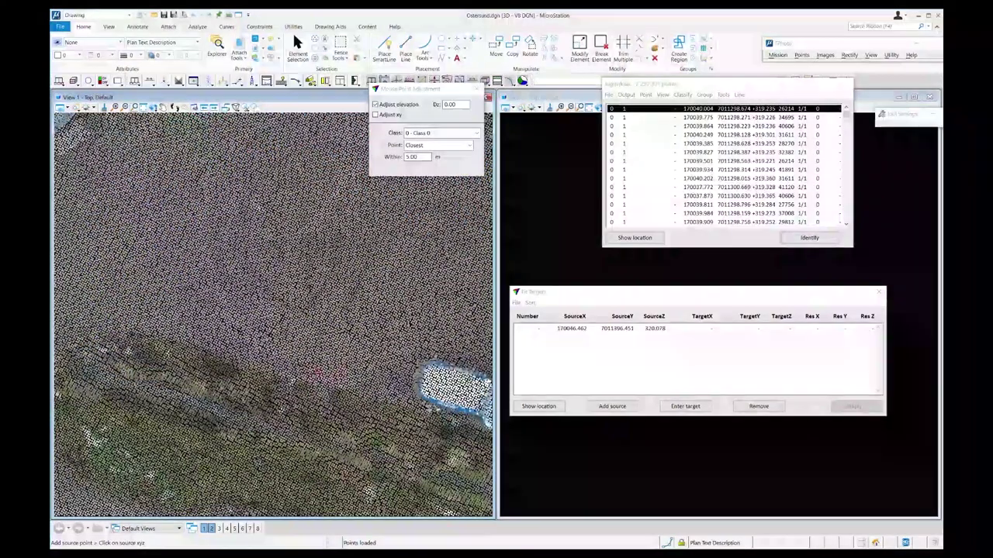
pyautogui.click(323, 374)
pyautogui.scroll(-8, 380, 318)
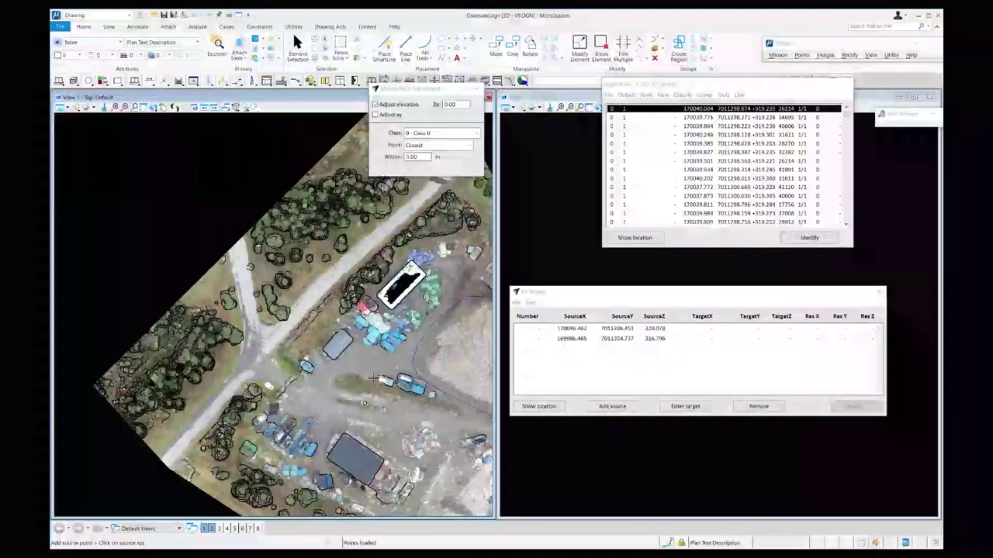
# - Add a third source point on the ground mark between the light gravel pile and the dark soil pile
pyautogui.moveTo(434, 364); pyautogui.dragTo(256, 249)
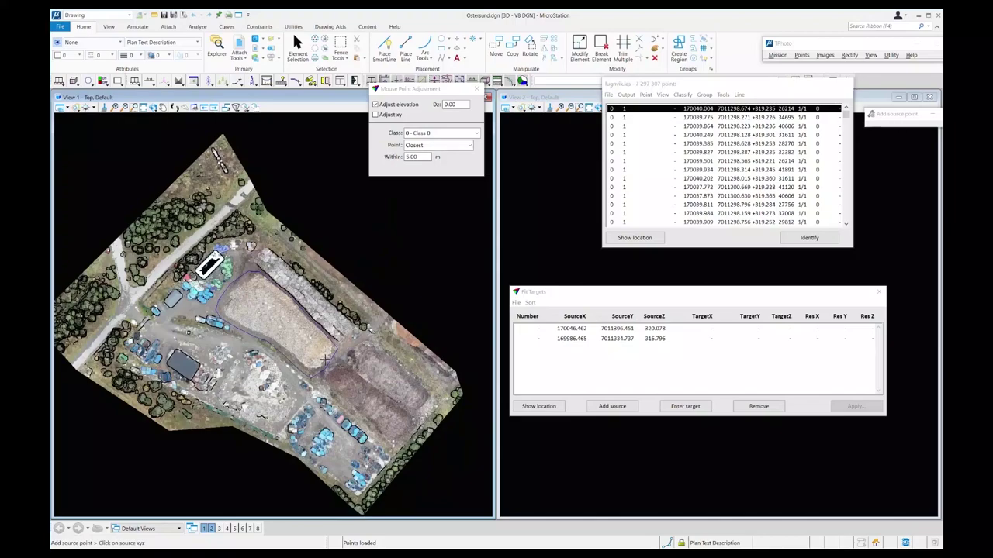
pyautogui.scroll(5, 272, 311)
pyautogui.scroll(3, 272, 311)
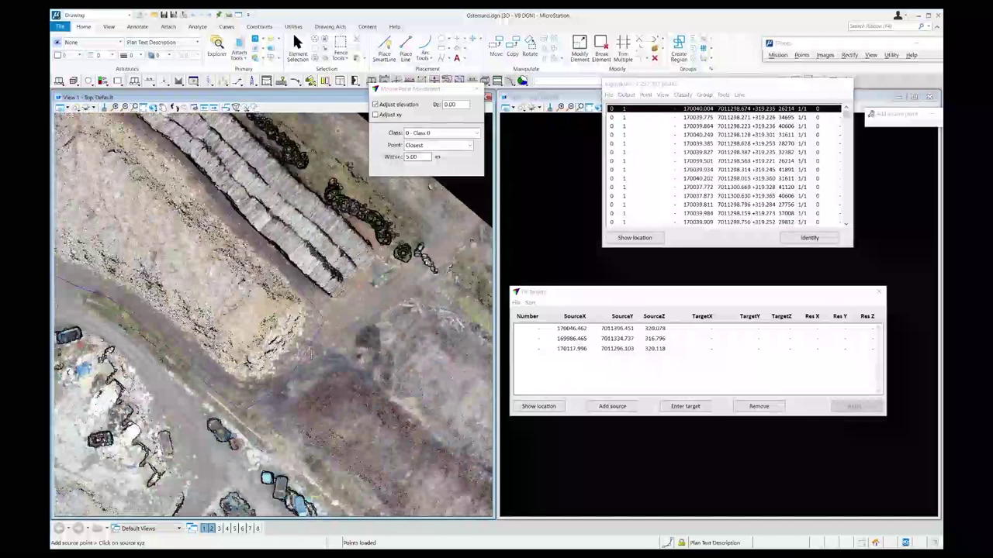
pyautogui.scroll(-5, 311, 353)
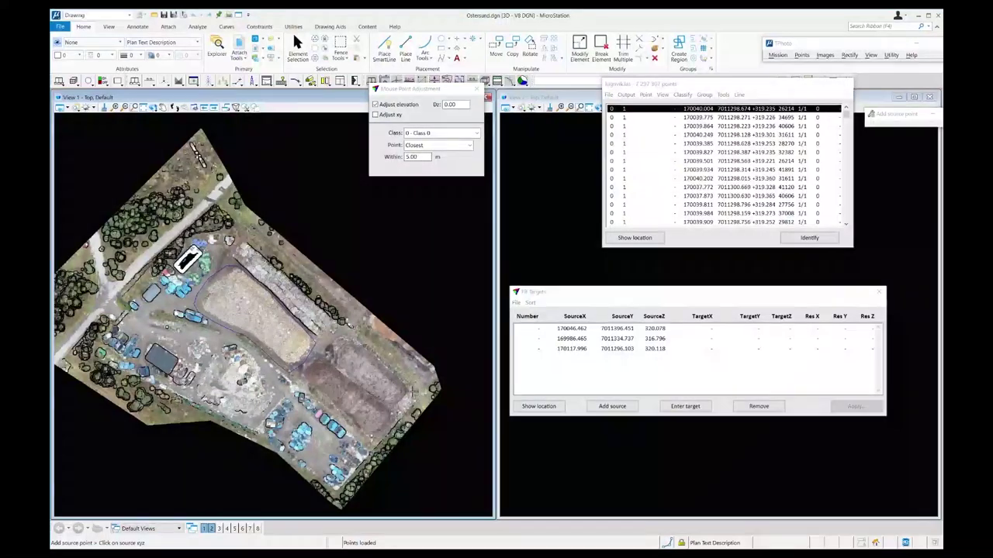
# - Add the fourth and fifth source points on the two pink ground marks at the southeastern end of the site
pyautogui.scroll(5, 412, 392)
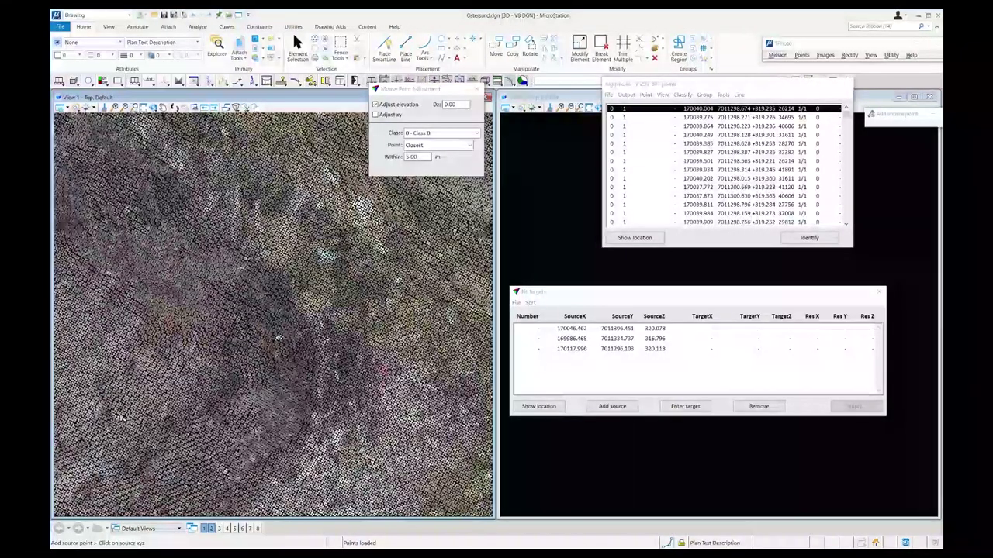
pyautogui.click(359, 401)
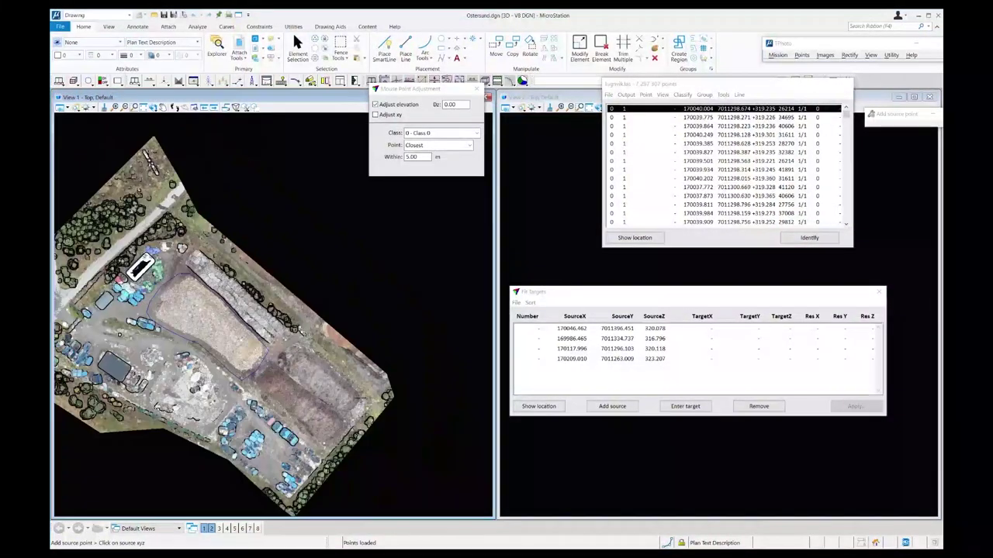
pyautogui.scroll(10, 356, 405)
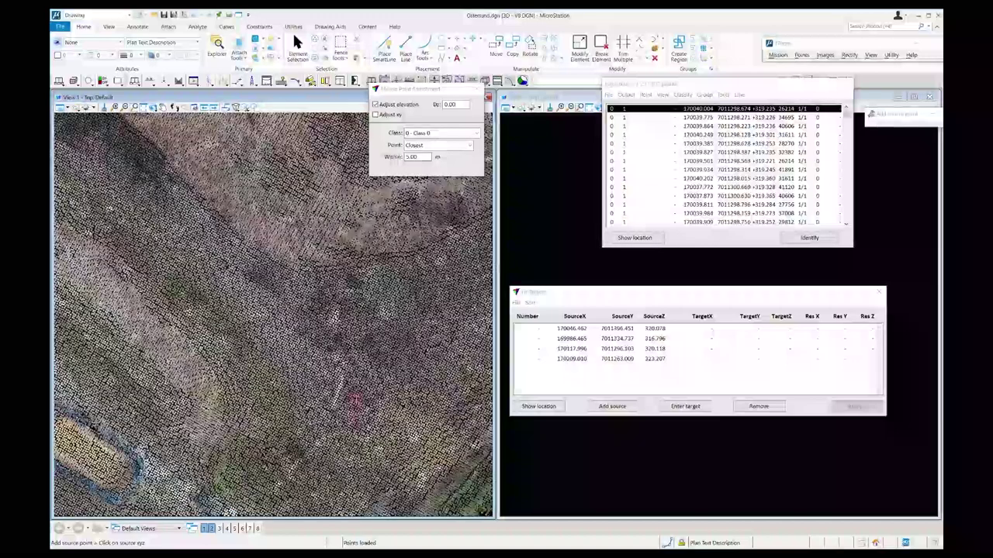
pyautogui.click(336, 317)
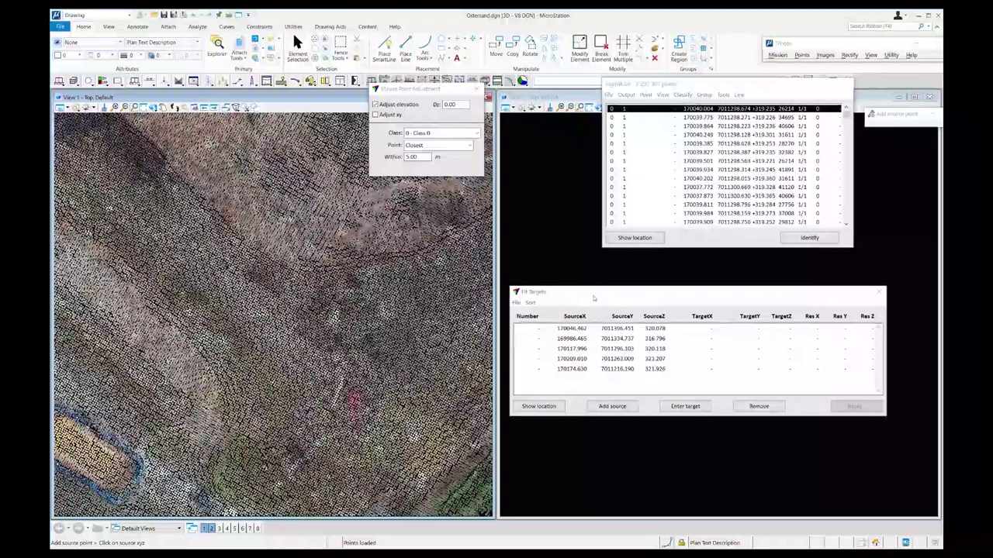
pyautogui.moveTo(592, 298); pyautogui.dragTo(594, 291)
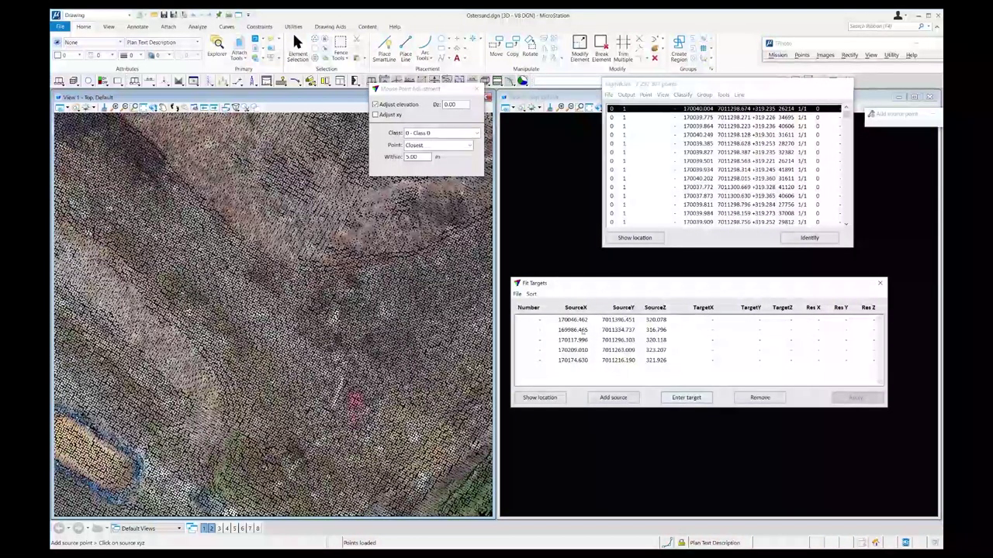
# - Read the target coordinates for the five source points from controlPoints_ENZ.csv in the GCP folder
pyautogui.click(522, 295)
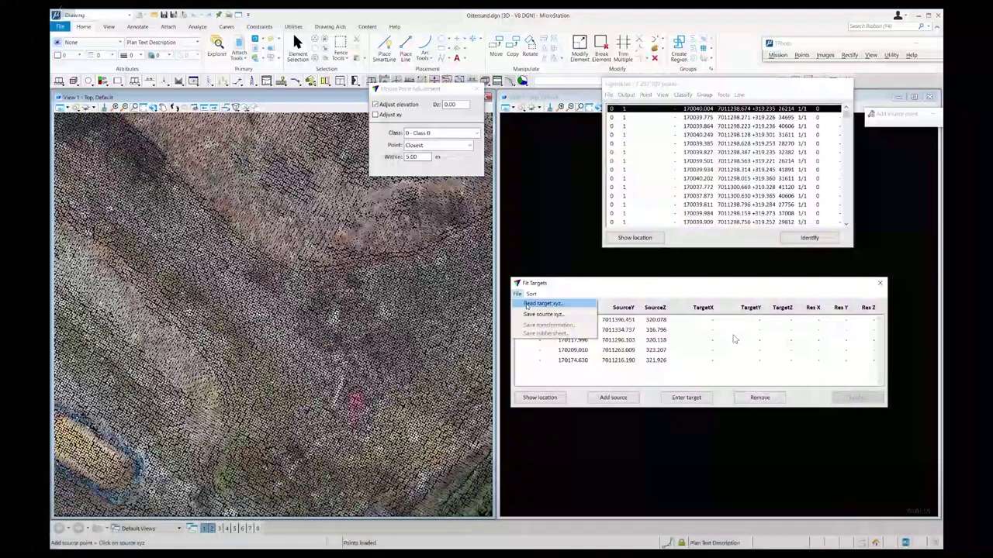
pyautogui.click(528, 304)
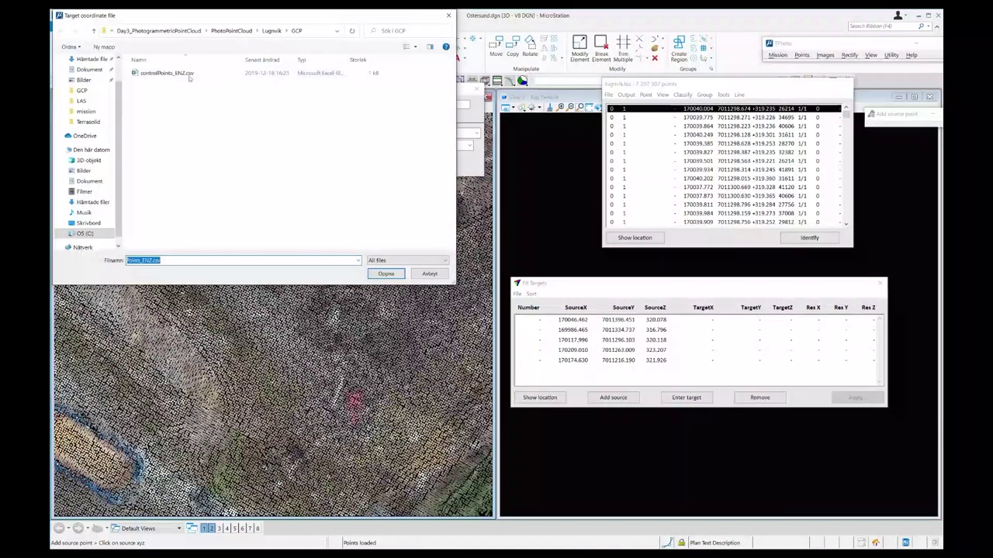
pyautogui.click(172, 73)
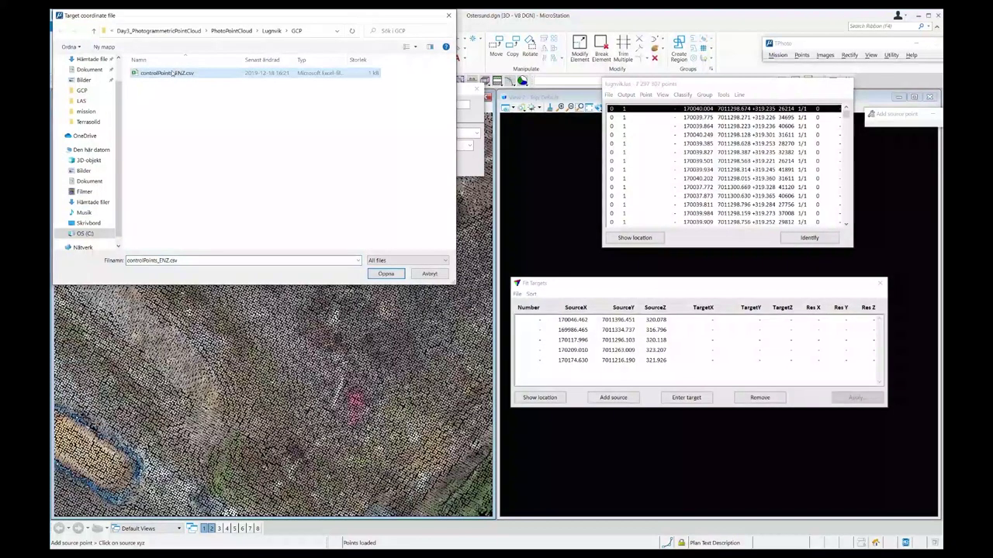
pyautogui.click(386, 275)
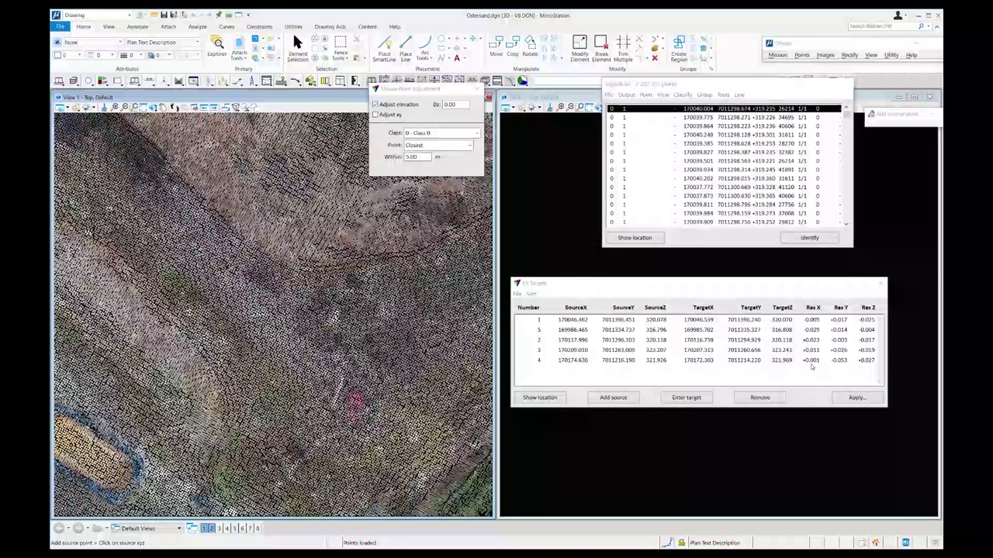
# - View the derived 3D translate & rotate transformation and the option for saving a rubbersheet file, without saving the rubbersheet
pyautogui.click(517, 295)
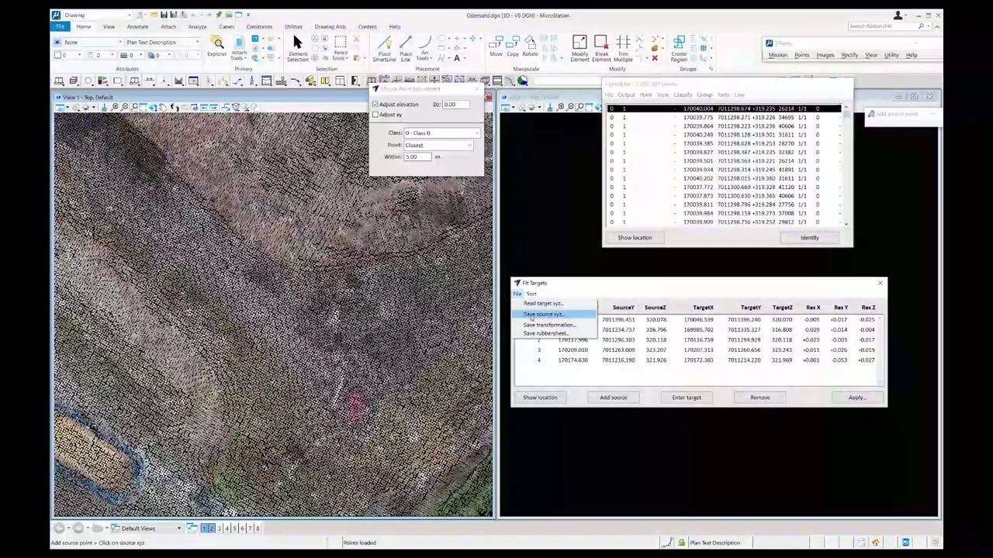
pyautogui.click(532, 325)
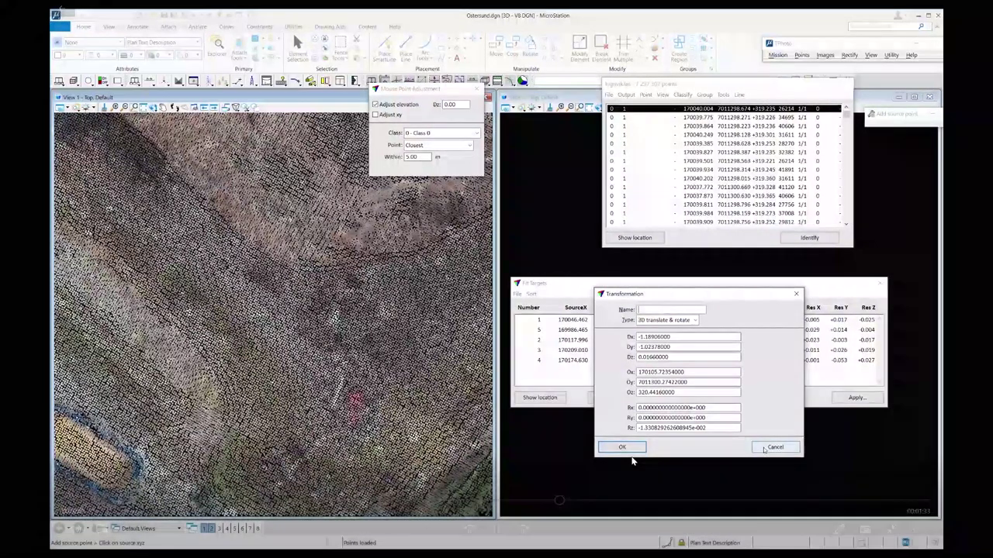
pyautogui.click(621, 447)
pyautogui.click(516, 294)
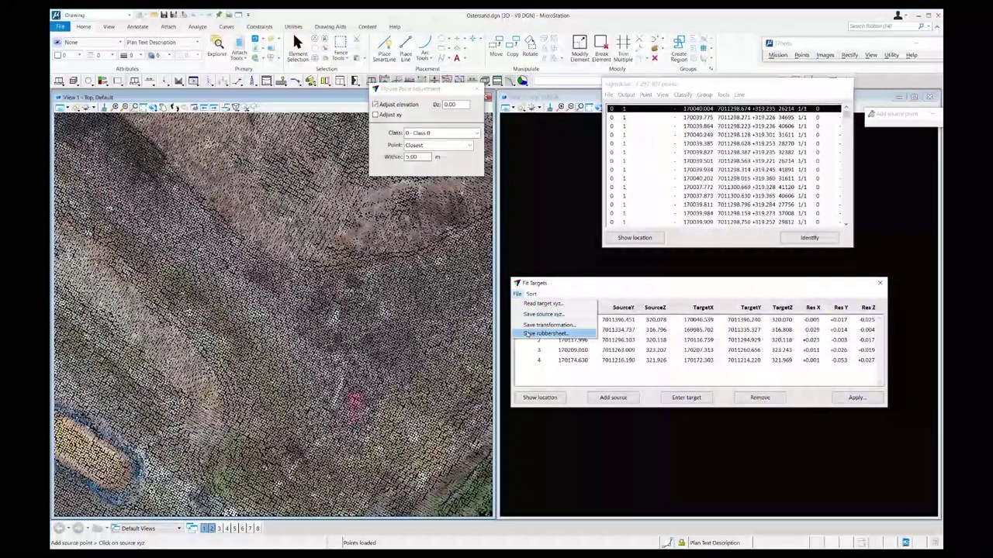
pyautogui.click(527, 333)
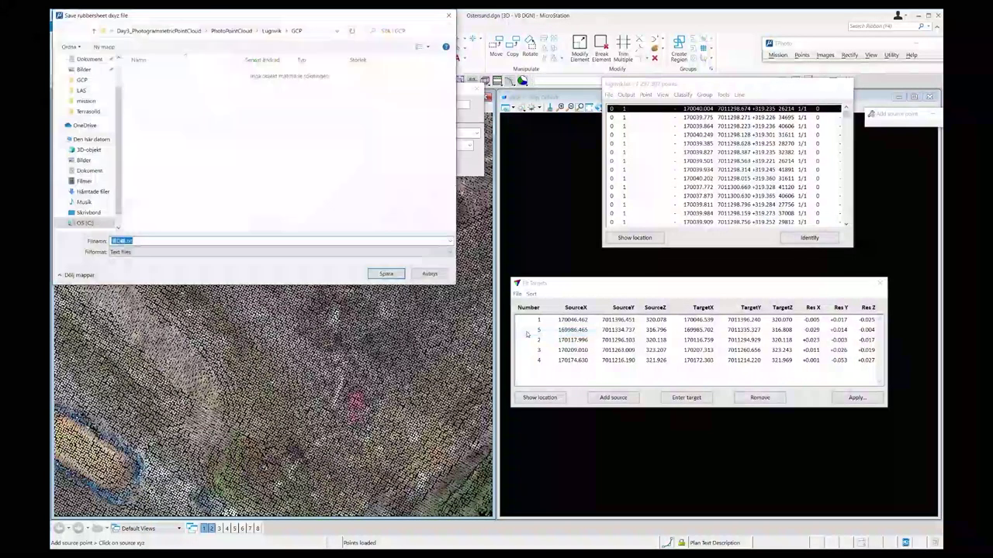
pyautogui.click(430, 275)
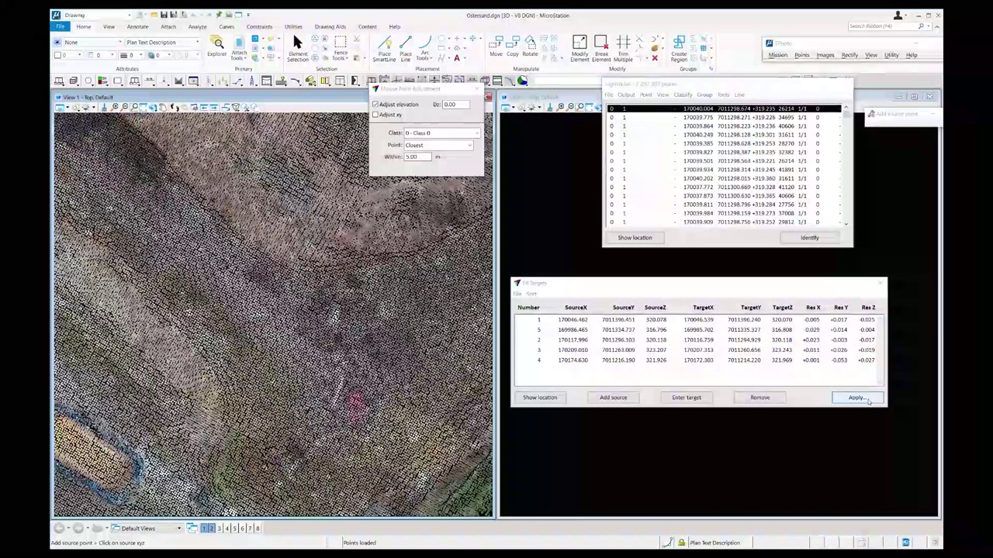
# - Try to apply a Translate & rotate + rubbersheet transformation to the loaded points
pyautogui.click(856, 398)
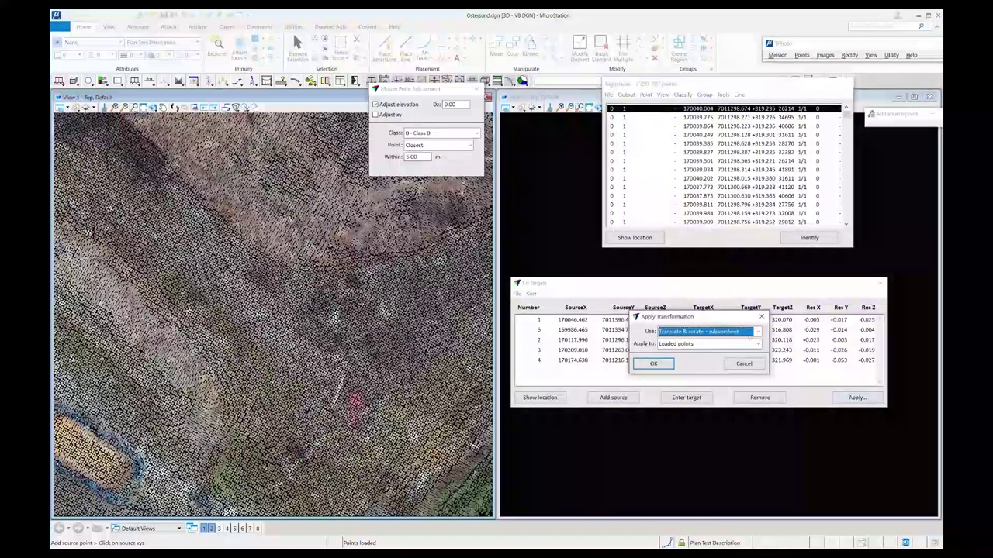
pyautogui.moveTo(672, 315); pyautogui.dragTo(290, 222)
pyautogui.click(318, 237)
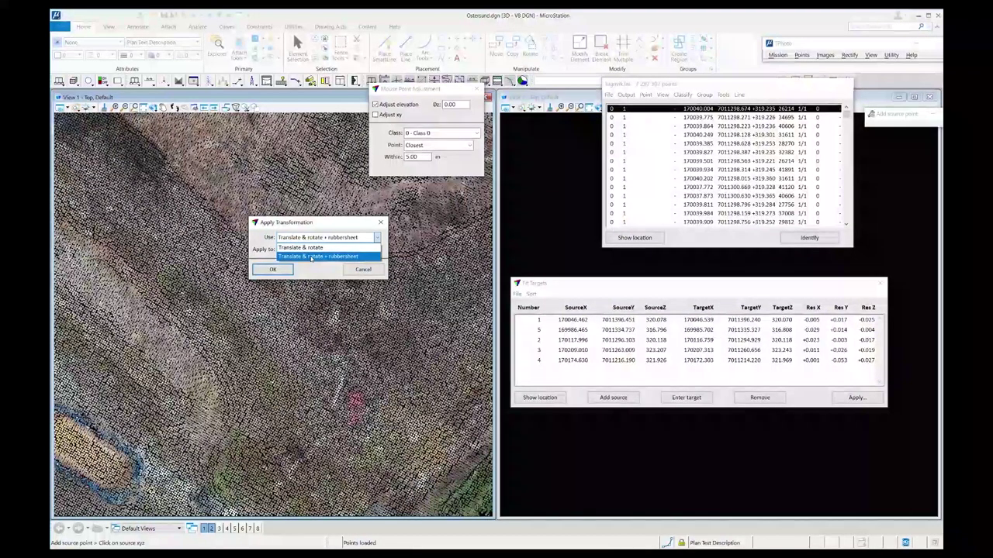
pyautogui.click(311, 256)
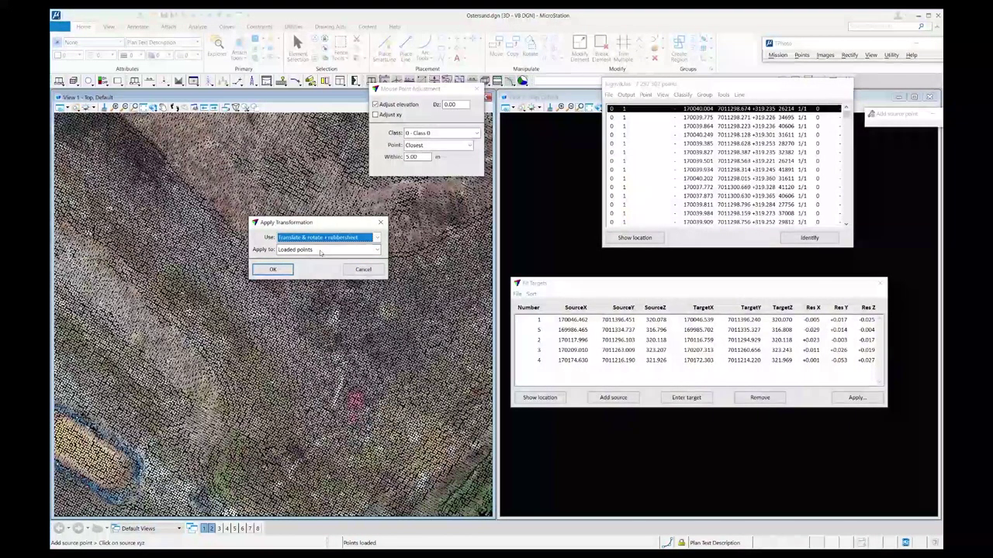
pyautogui.click(320, 250)
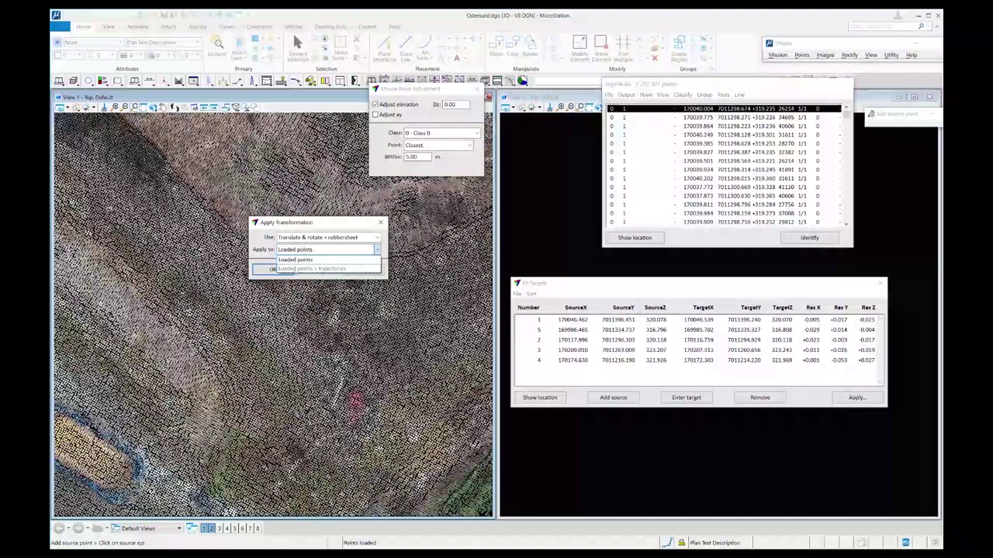
pyautogui.click(318, 259)
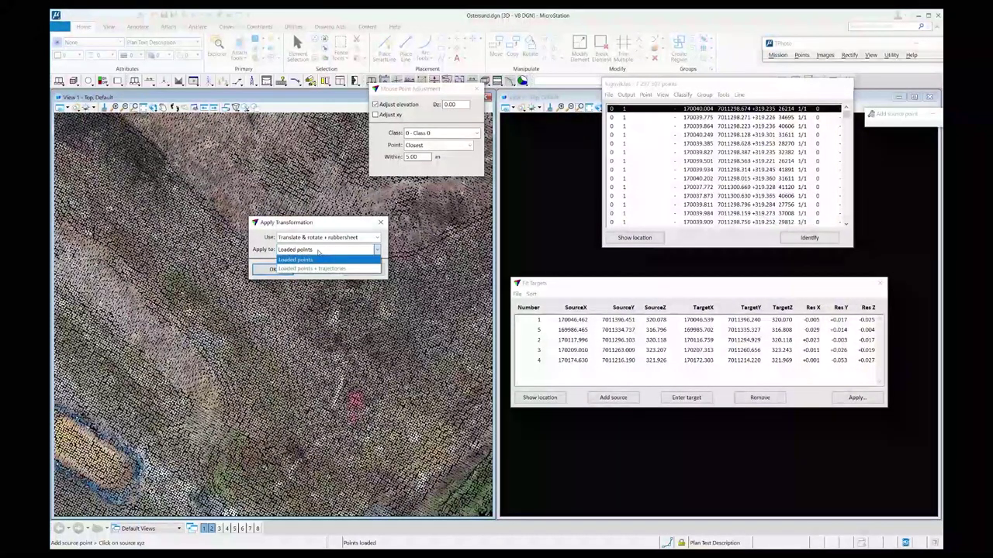
pyautogui.click(273, 270)
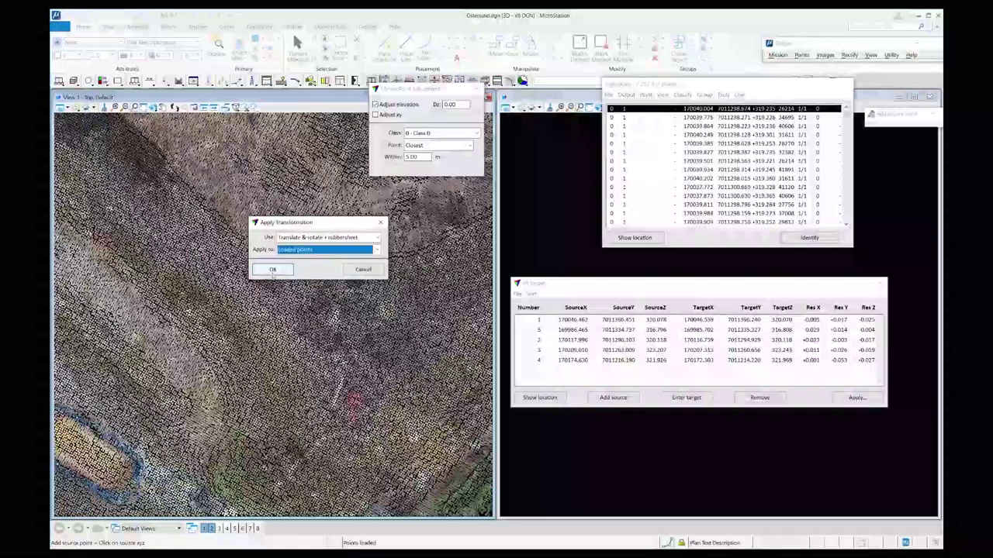
pyautogui.click(357, 272)
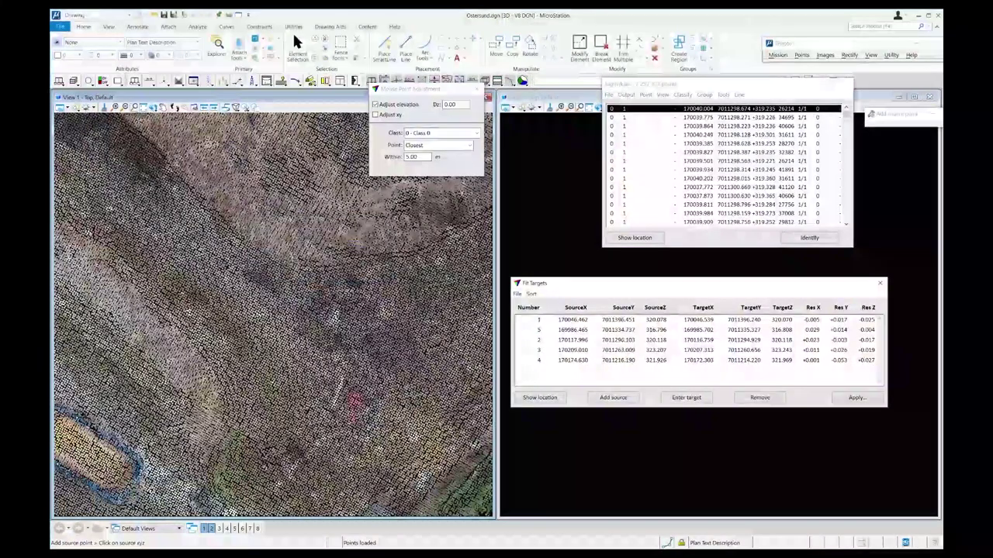
# - Turn on the GCP level in View 1
pyautogui.click(58, 97)
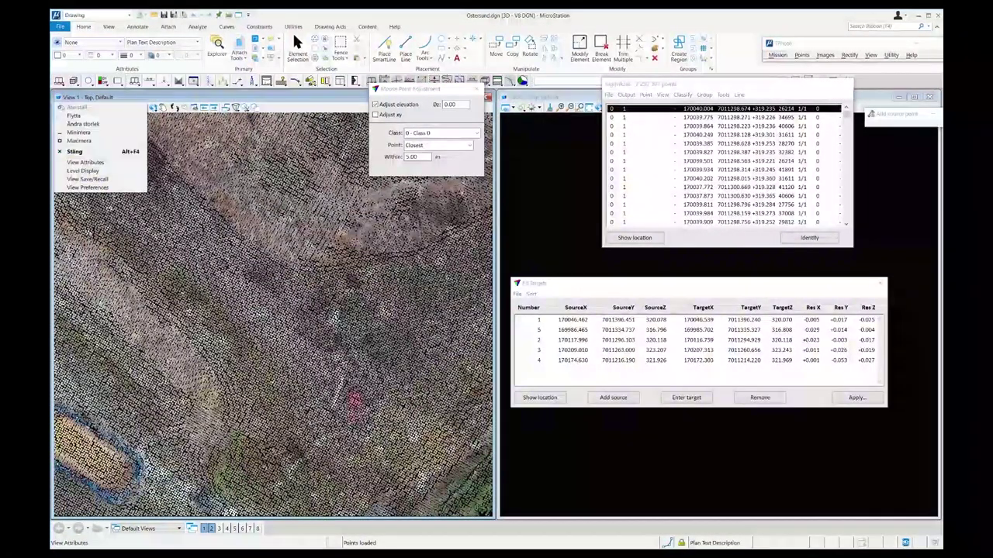
pyautogui.click(83, 171)
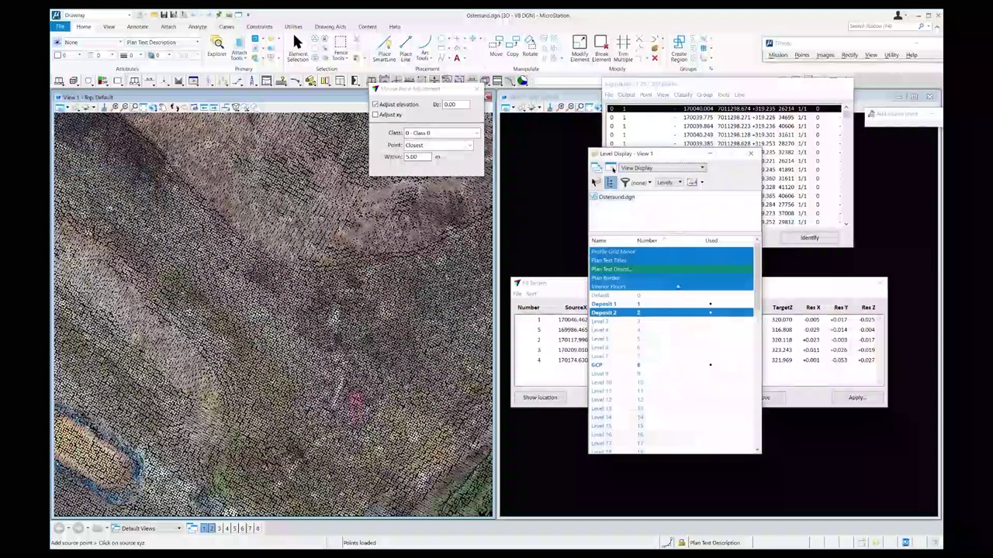
pyautogui.click(599, 365)
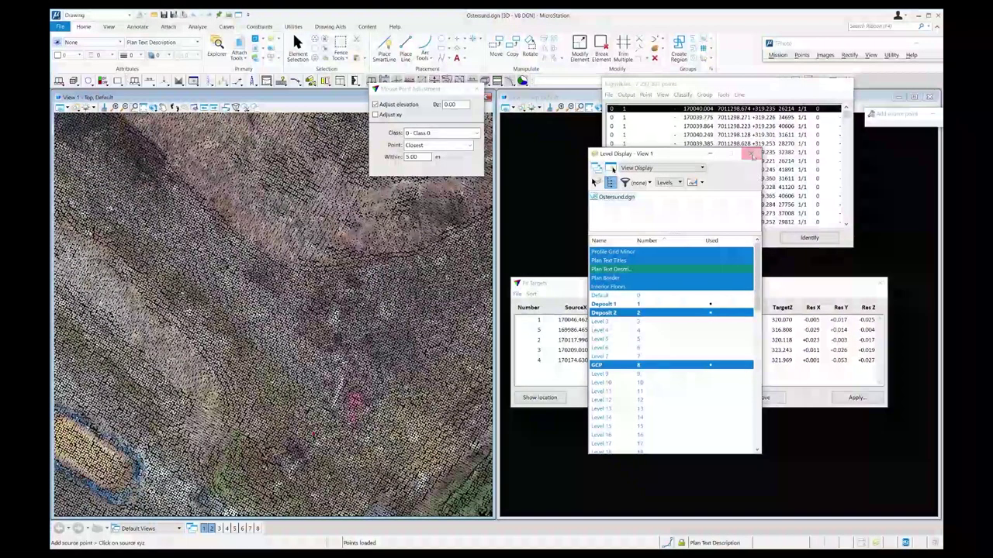
pyautogui.click(750, 153)
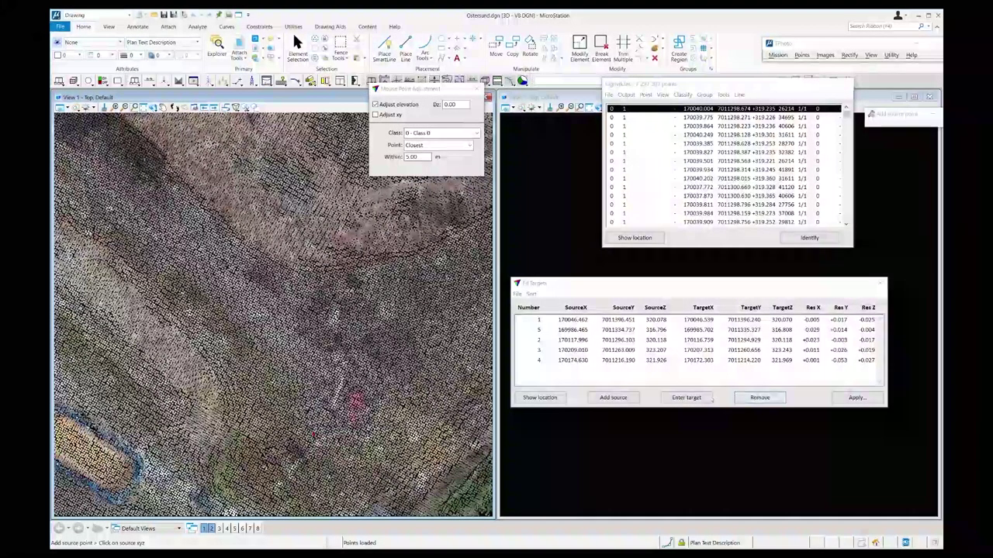
# - Show the location of point 4 from the Fit Targets list in View 1
pyautogui.click(623, 362)
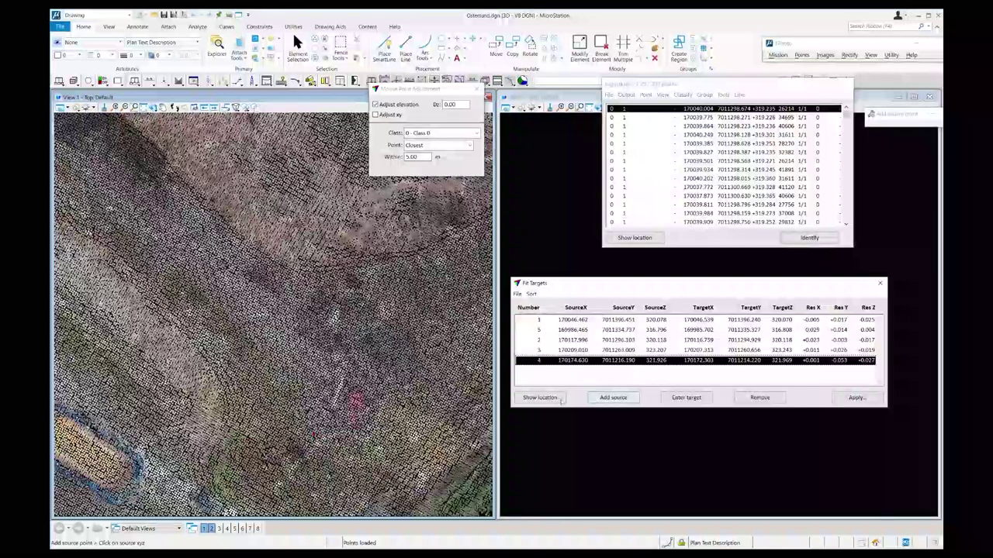
pyautogui.click(552, 397)
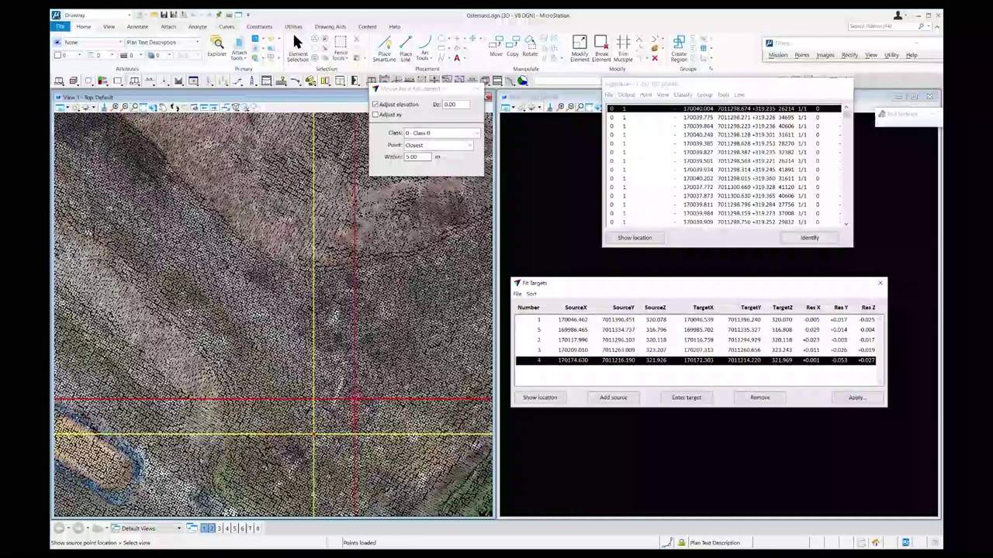
# - Apply the Translate & rotate + rubbersheet transformation to the loaded points
pyautogui.click(855, 398)
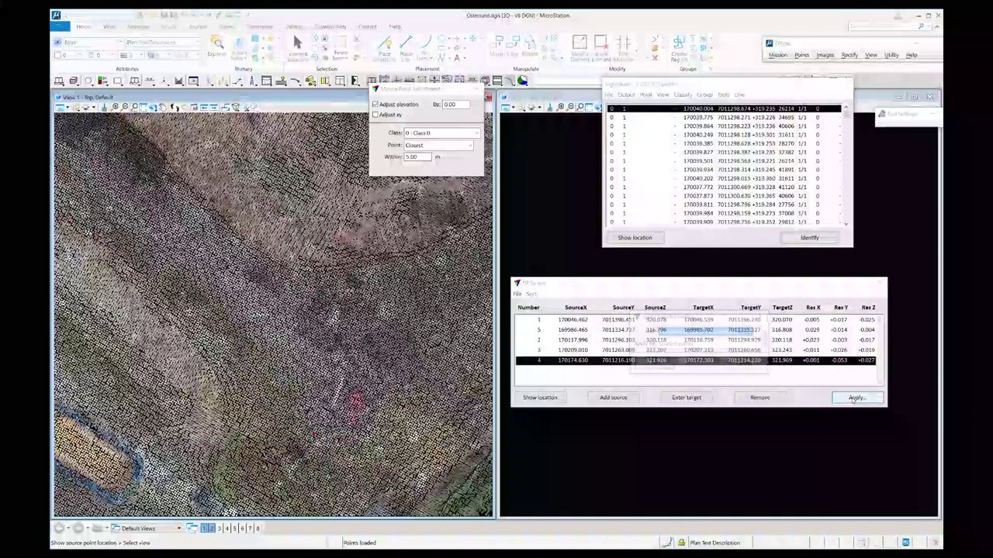
pyautogui.click(741, 331)
pyautogui.click(741, 333)
pyautogui.click(741, 332)
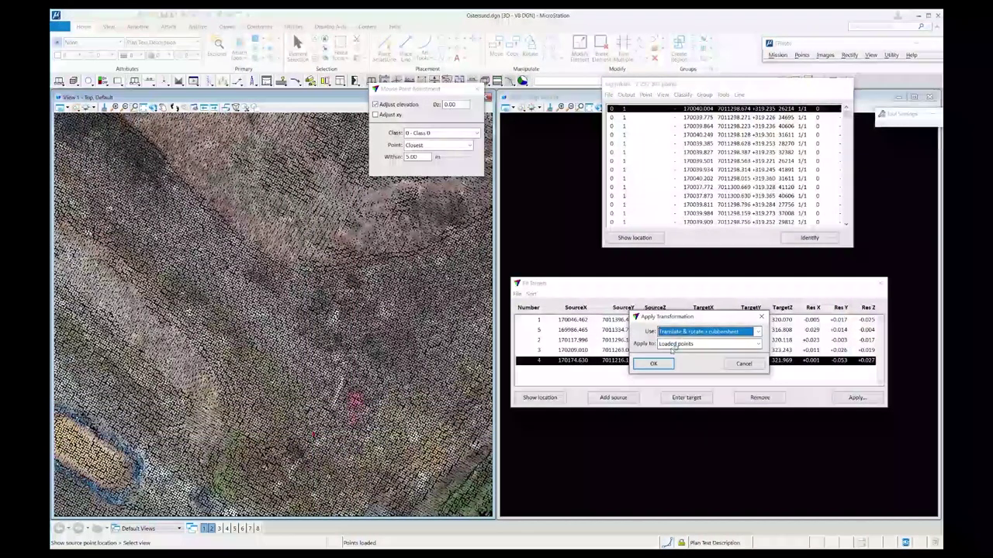
pyautogui.click(697, 347)
pyautogui.click(698, 347)
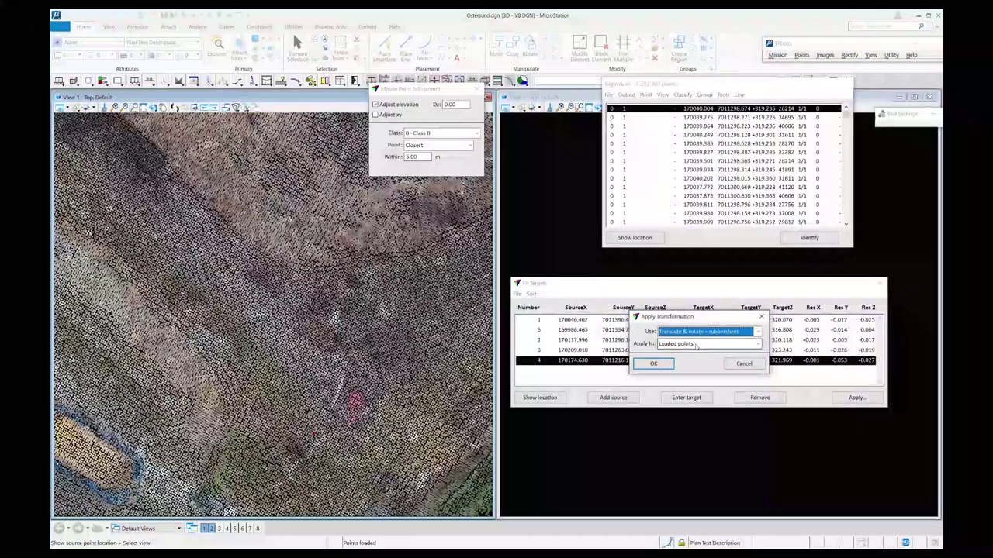
pyautogui.click(654, 365)
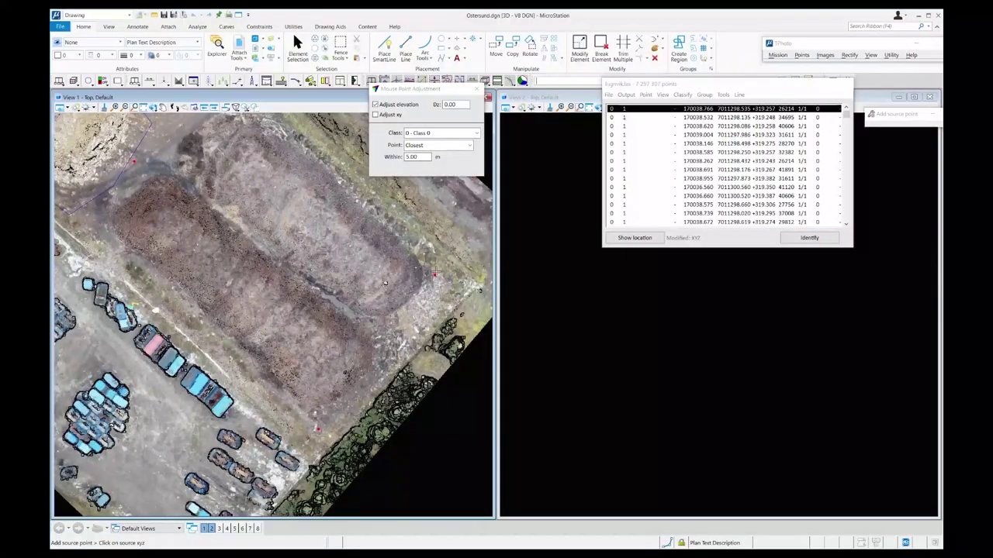
# - Examine the transformed point cloud against the red GCP markers at the control point locations in View 1
pyautogui.scroll(3, 434, 272)
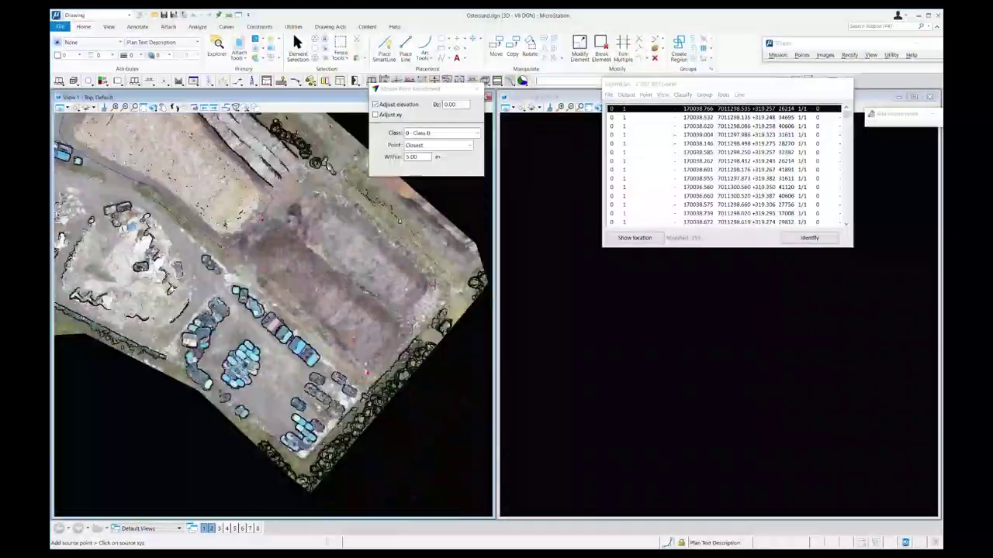
pyautogui.scroll(5, 272, 225)
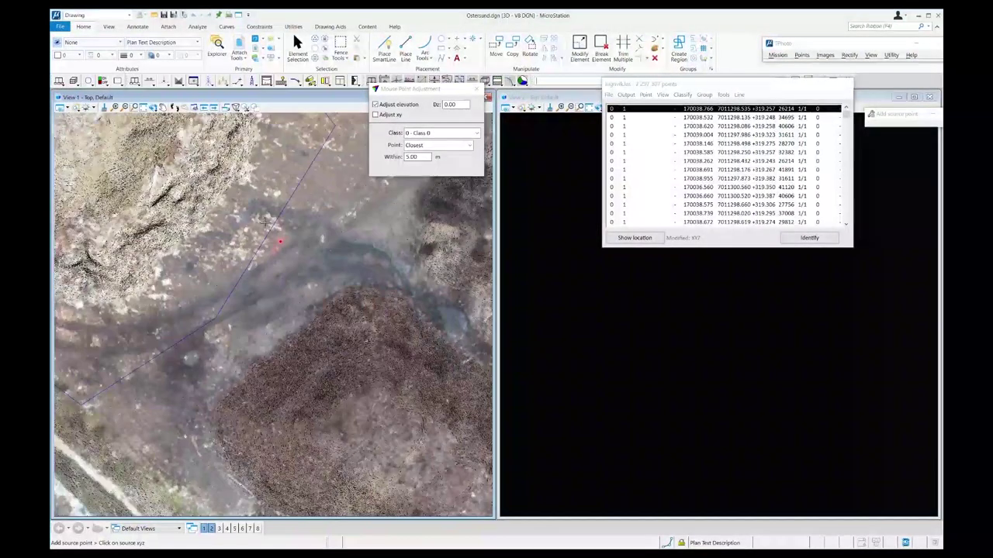
pyautogui.scroll(-5, 268, 225)
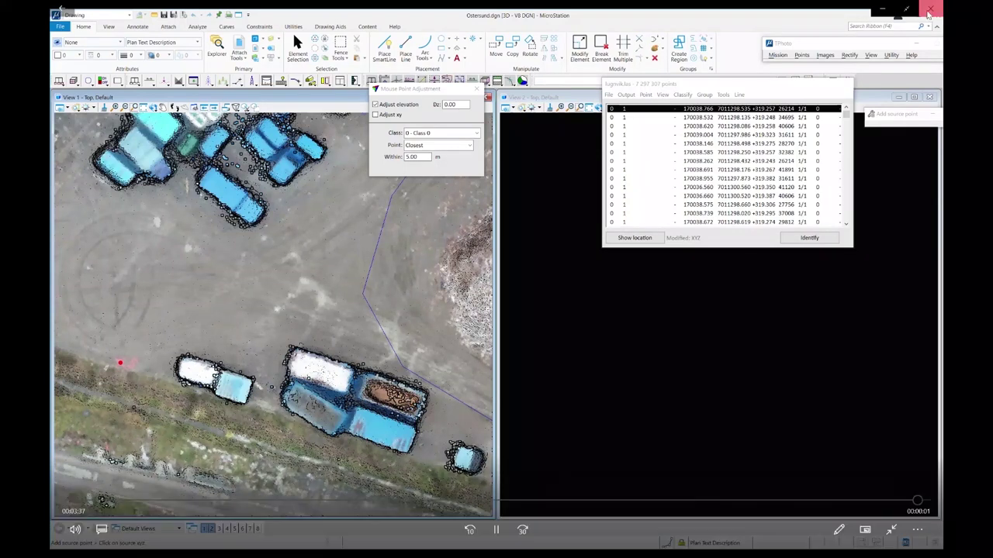
pyautogui.press('Escape')
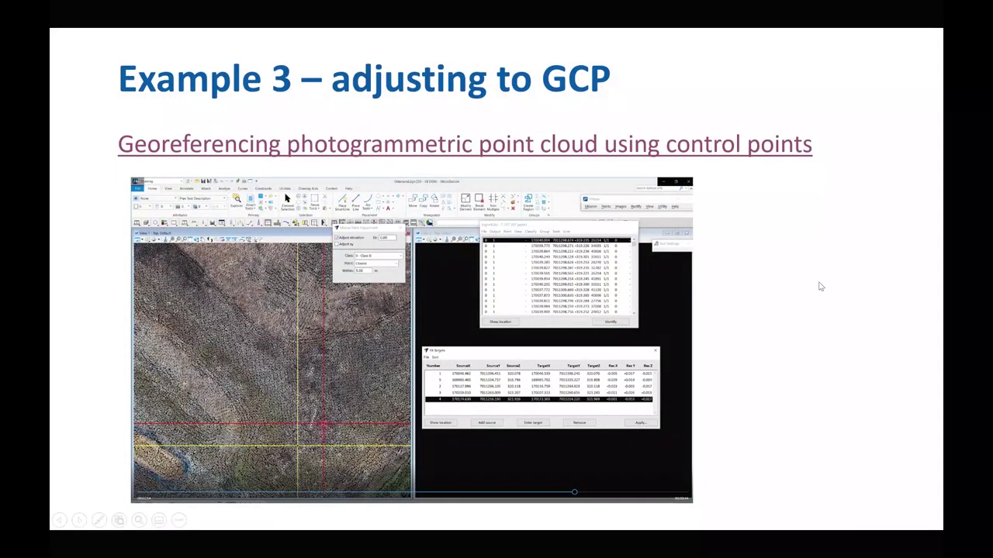
pyautogui.press('Right')
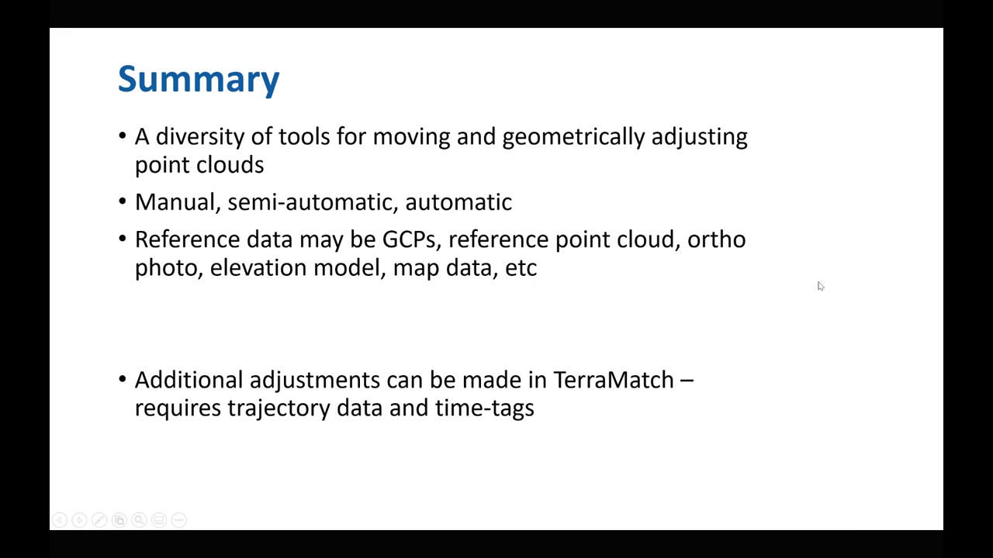